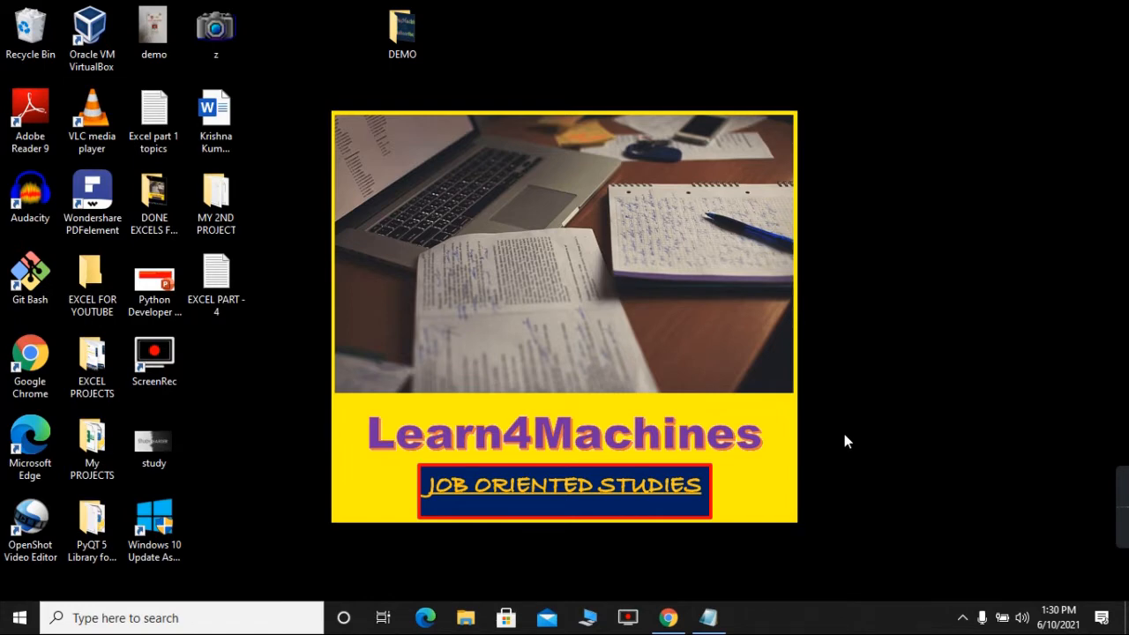
Bring up the EXCEL PART - 4 notes in Notepad, and launch Excel with a new blank workbook
key(alt+Tab)
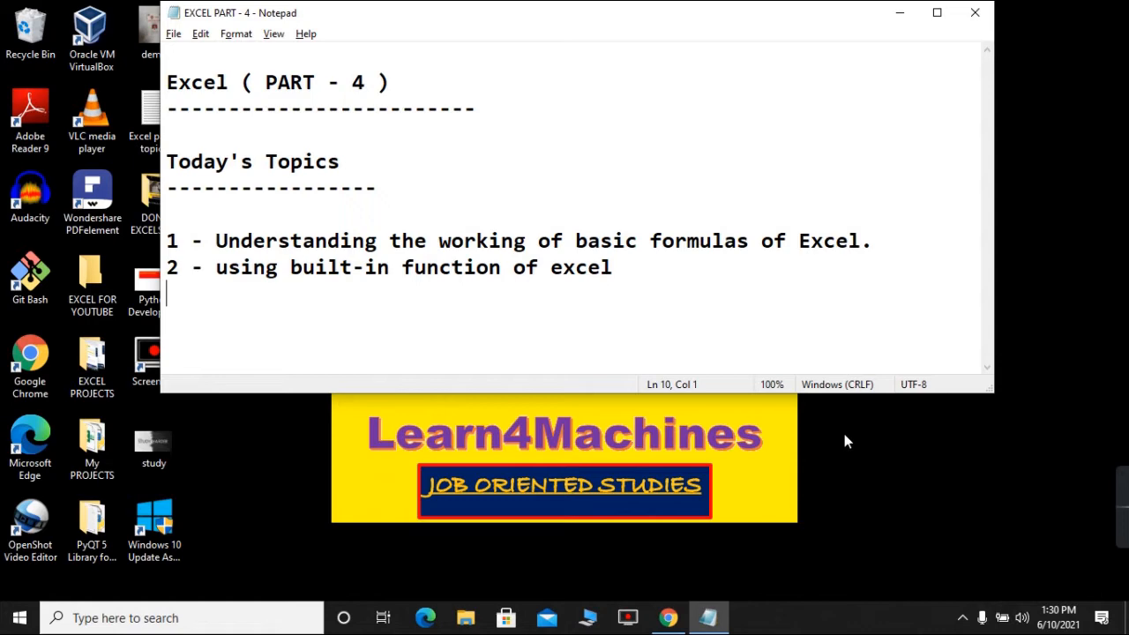
key(super+r)
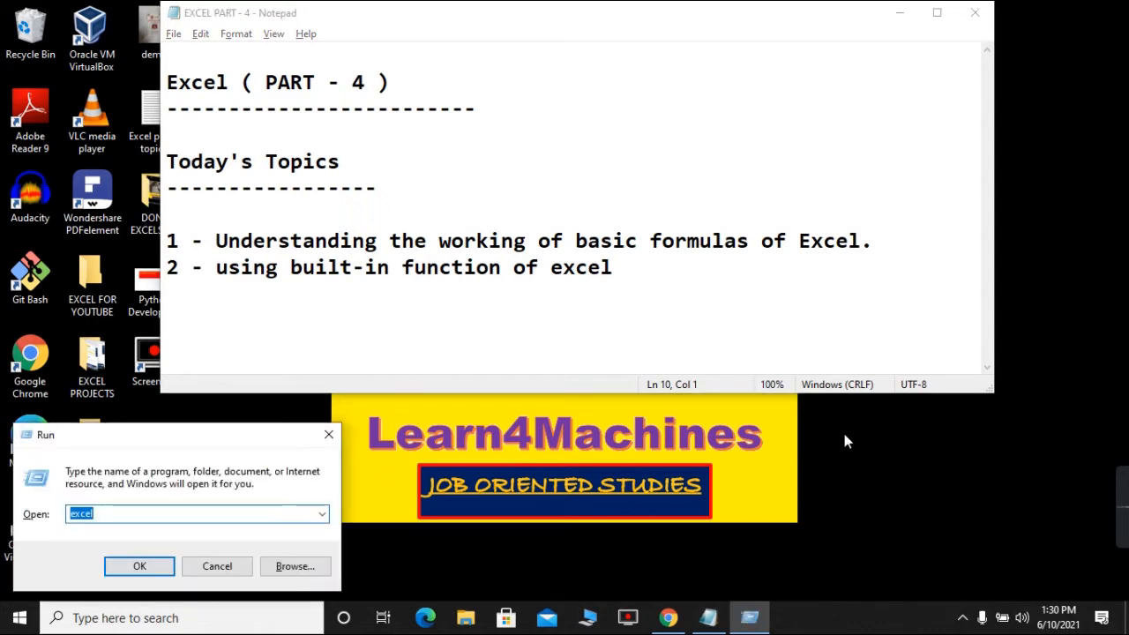
text(excel)
key(Return)
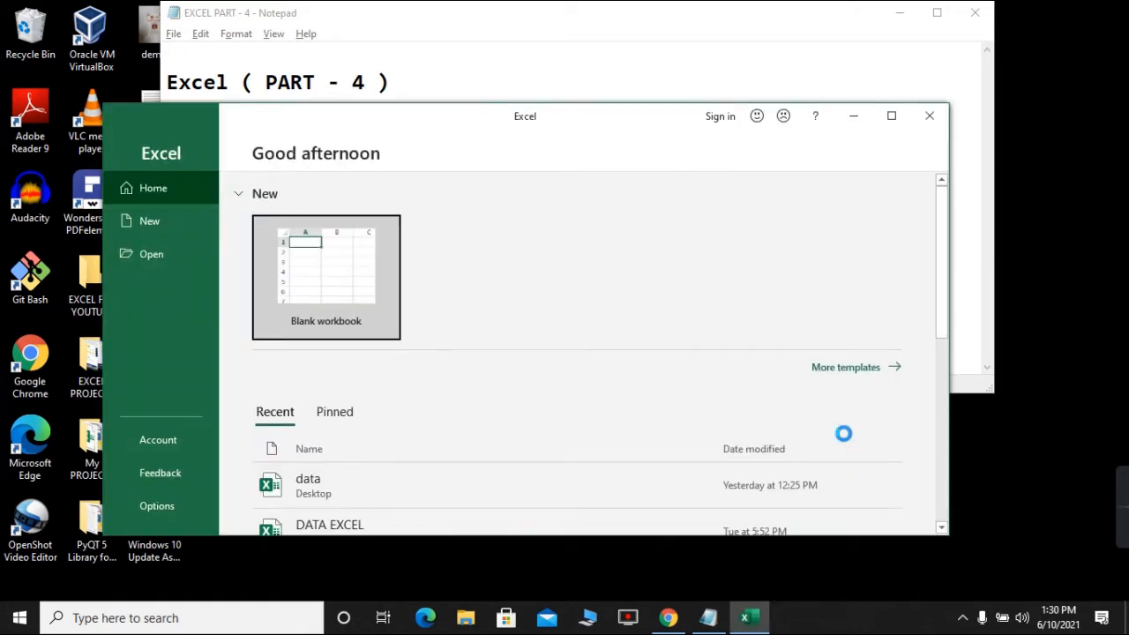
key(Escape)
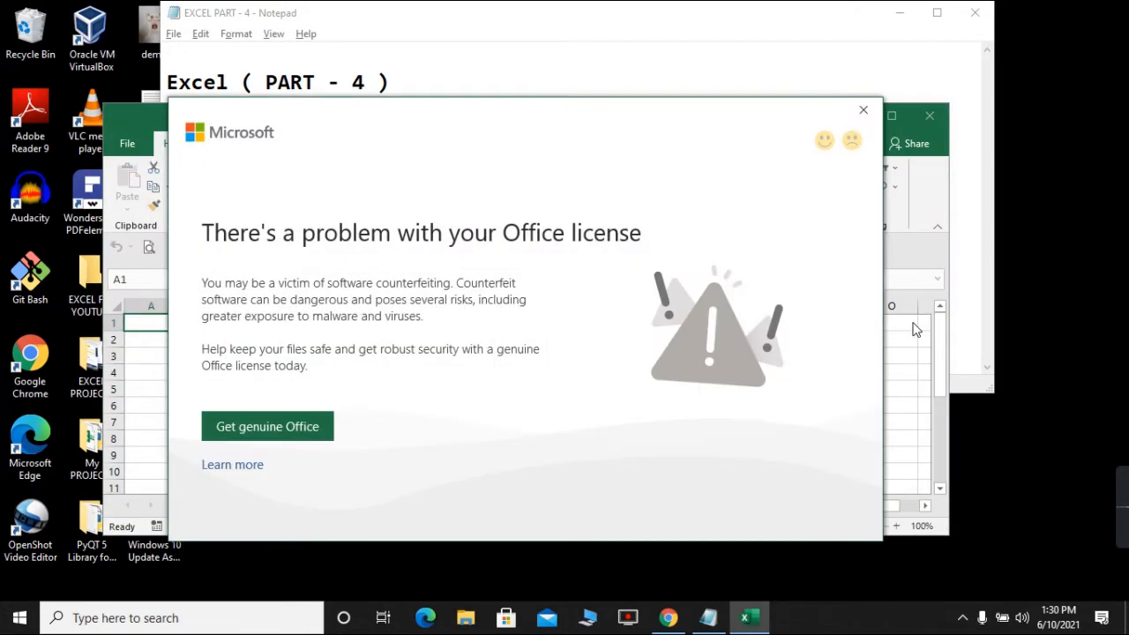
Dismiss the Office license notices and maximize the workbook window
click(867, 111)
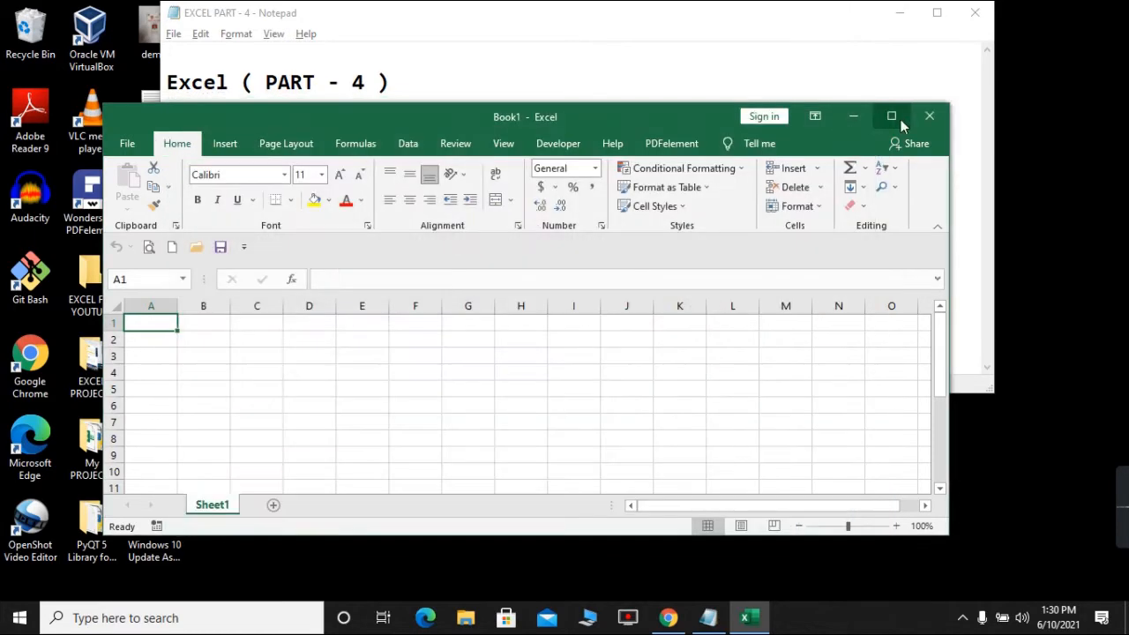
click(900, 119)
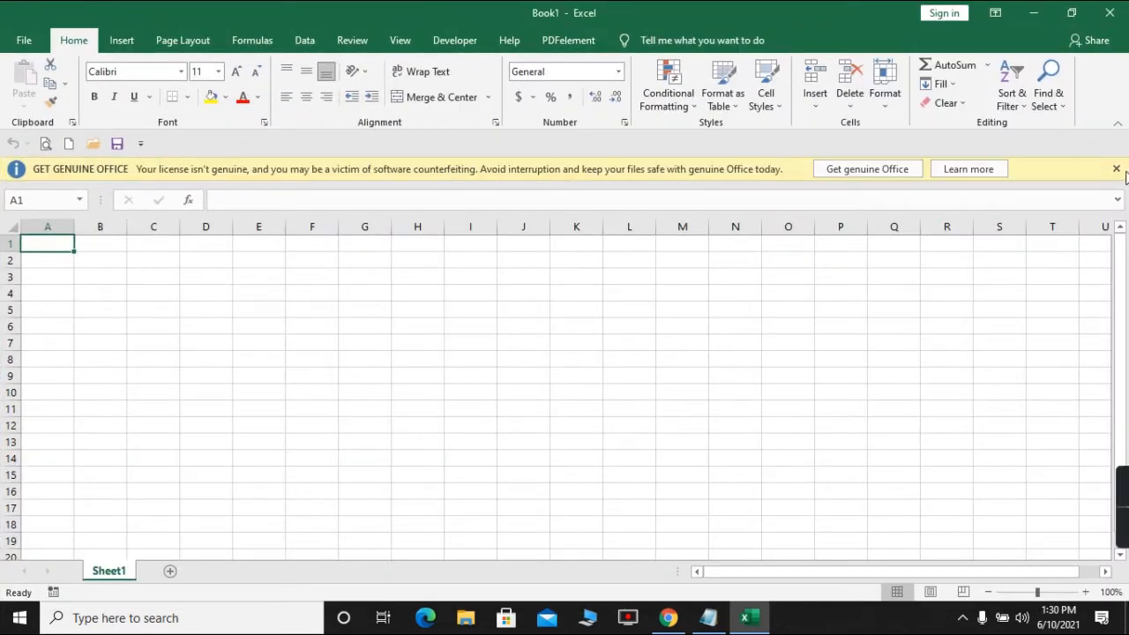
click(1115, 169)
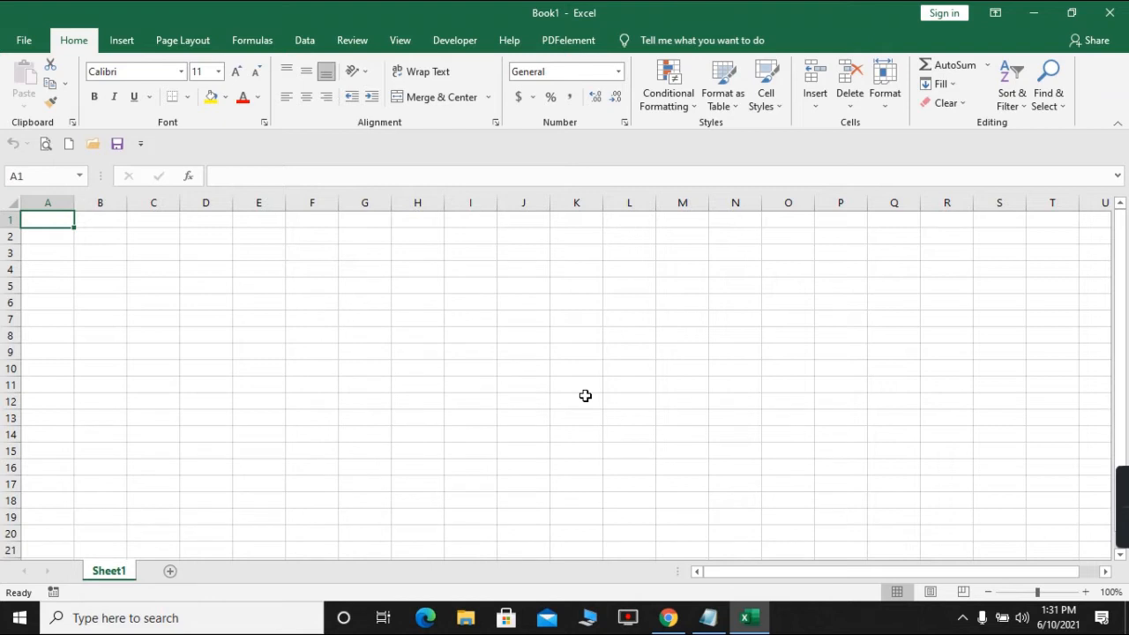
Examine the access-key hints for the Home, Insert and Formulas commands
key(alt+h)
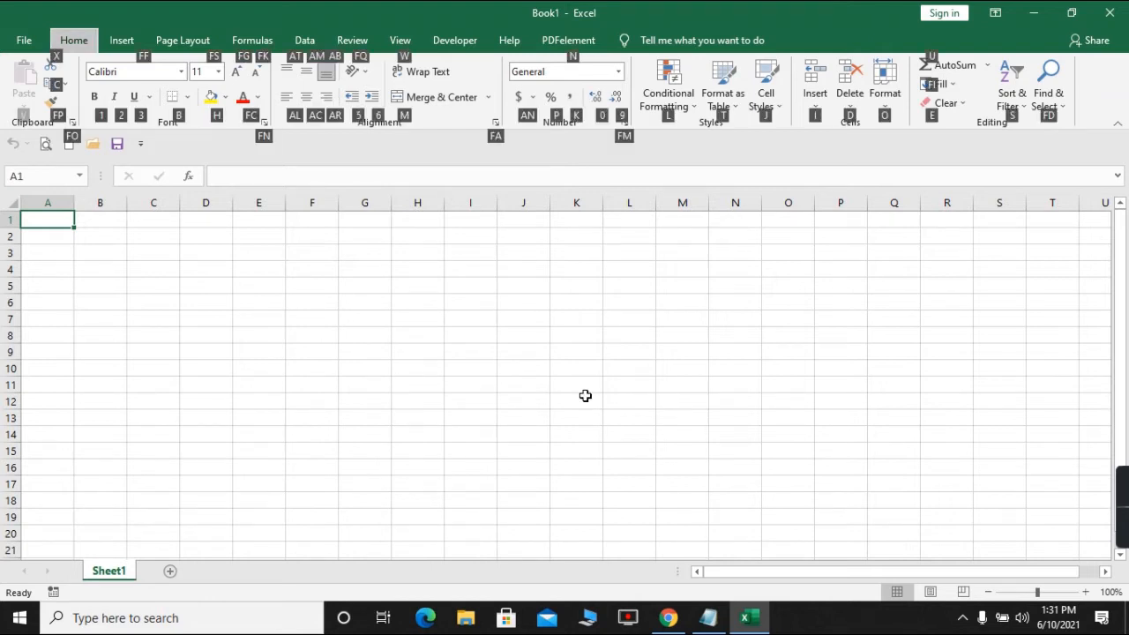
key(Escape)
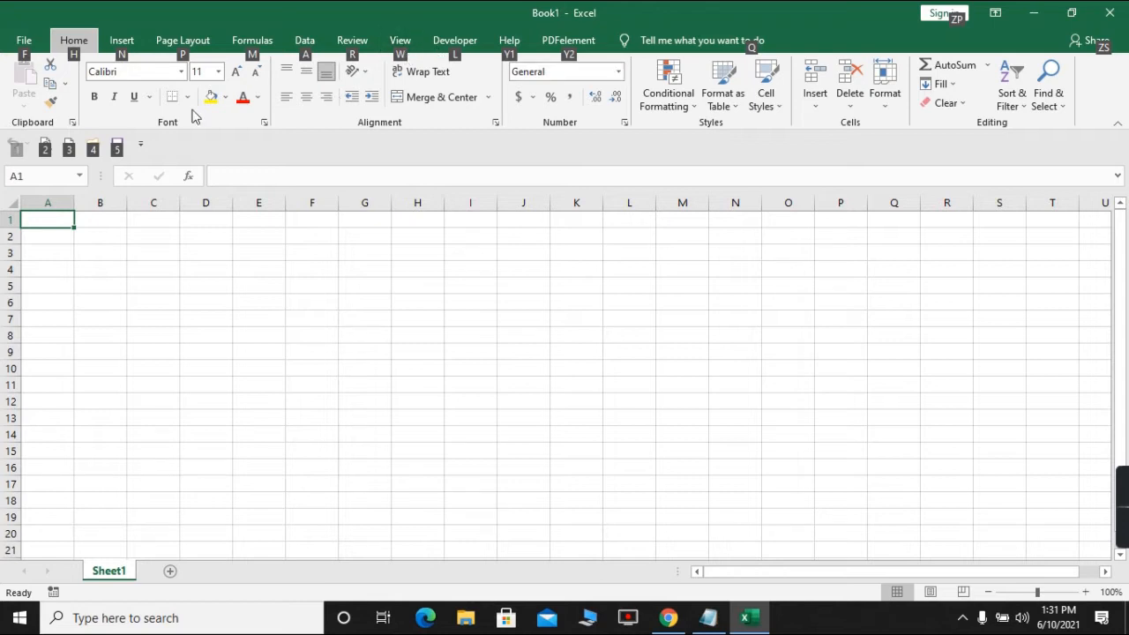
key(n)
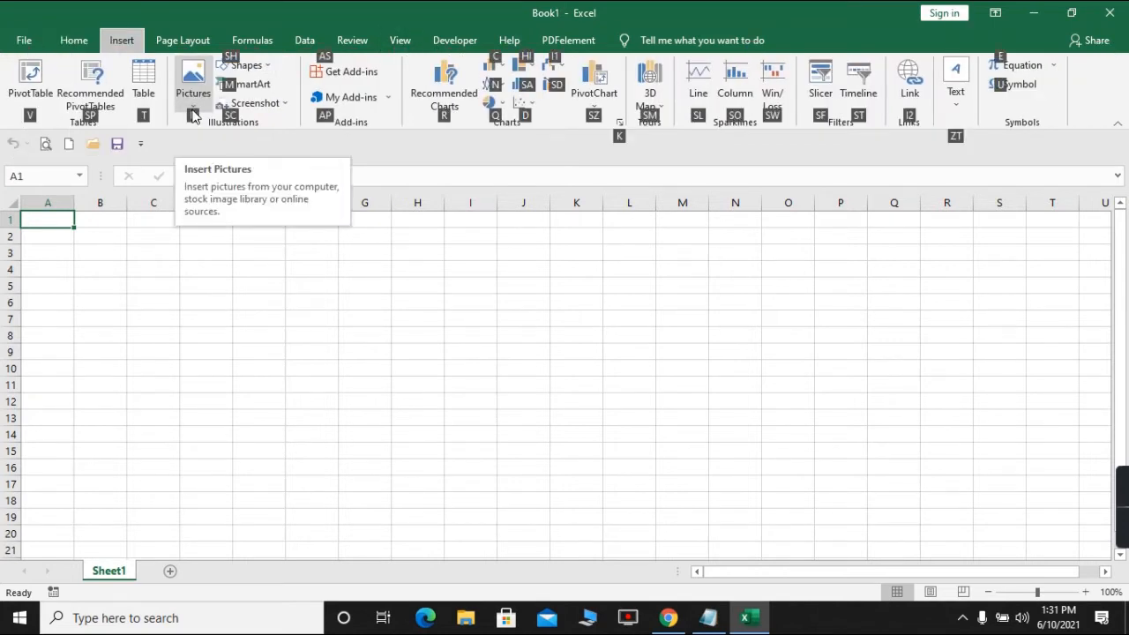
key(p)
key(Escape)
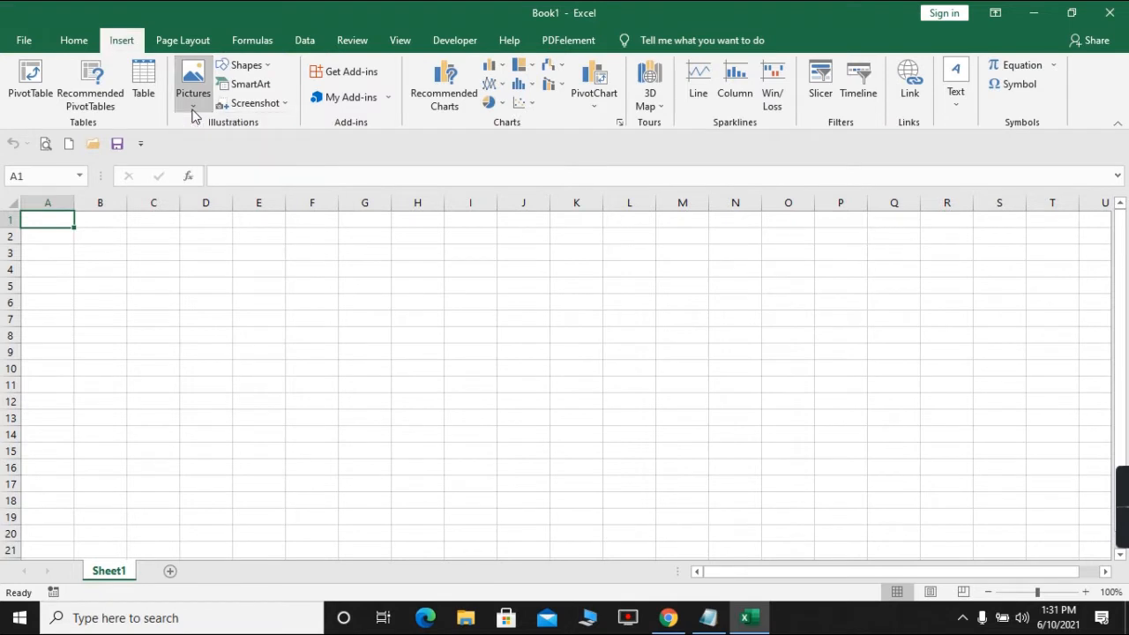
key(alt)
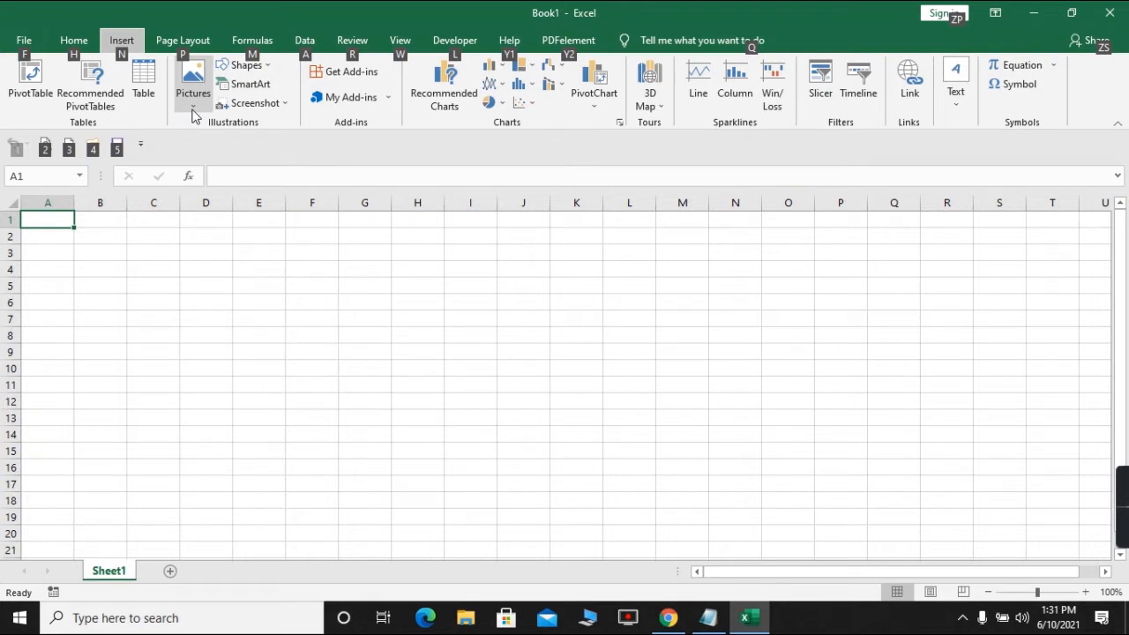
key(m)
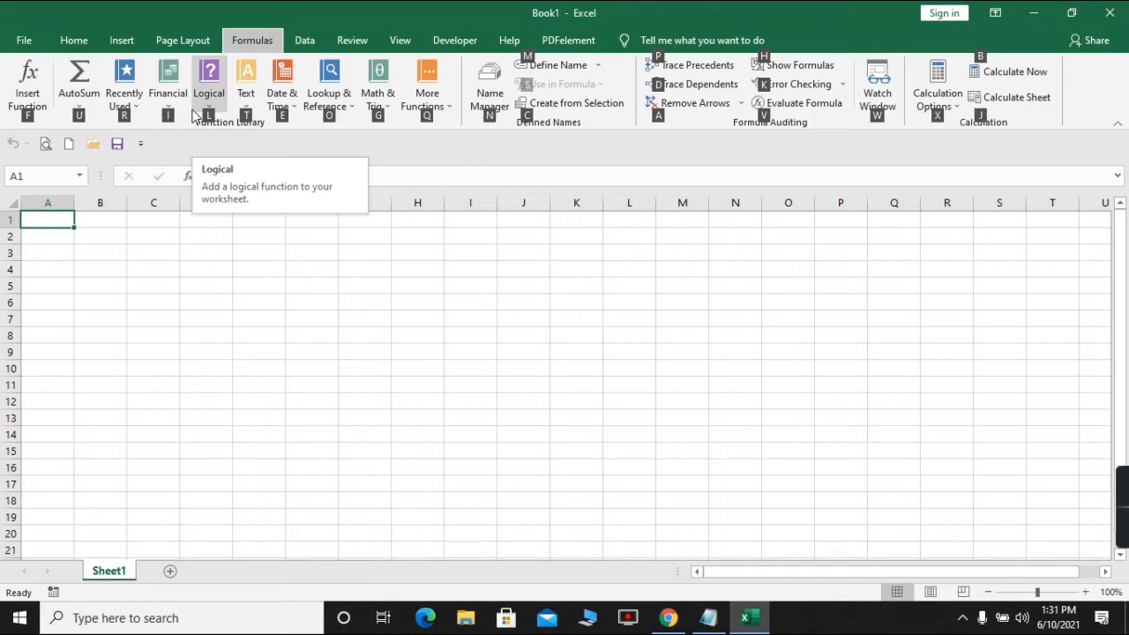
key(Escape)
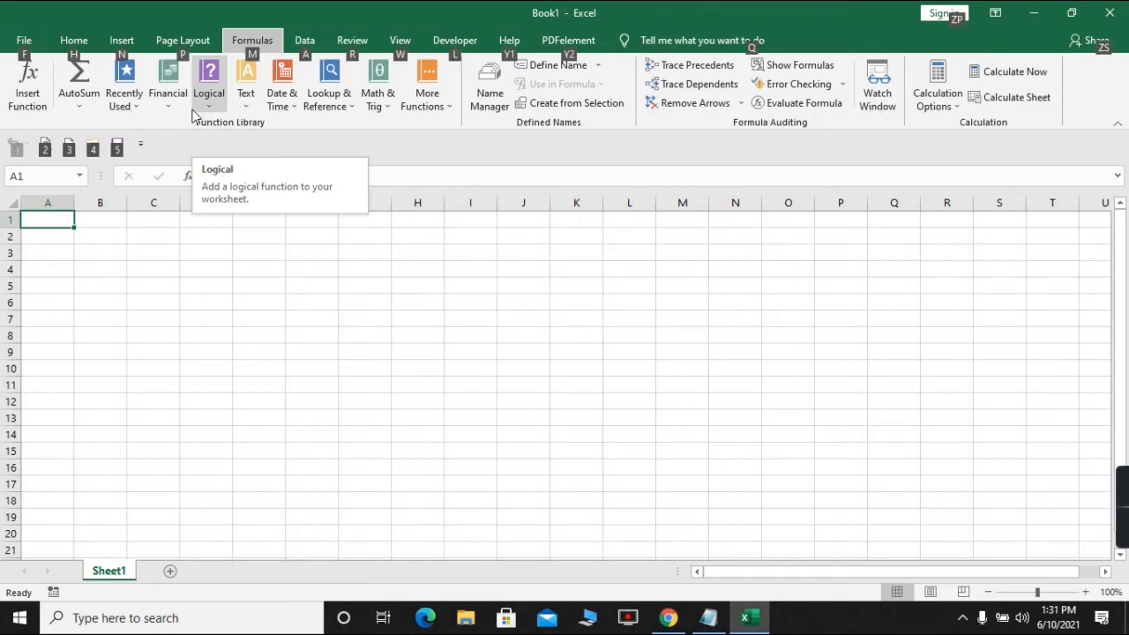
click(133, 255)
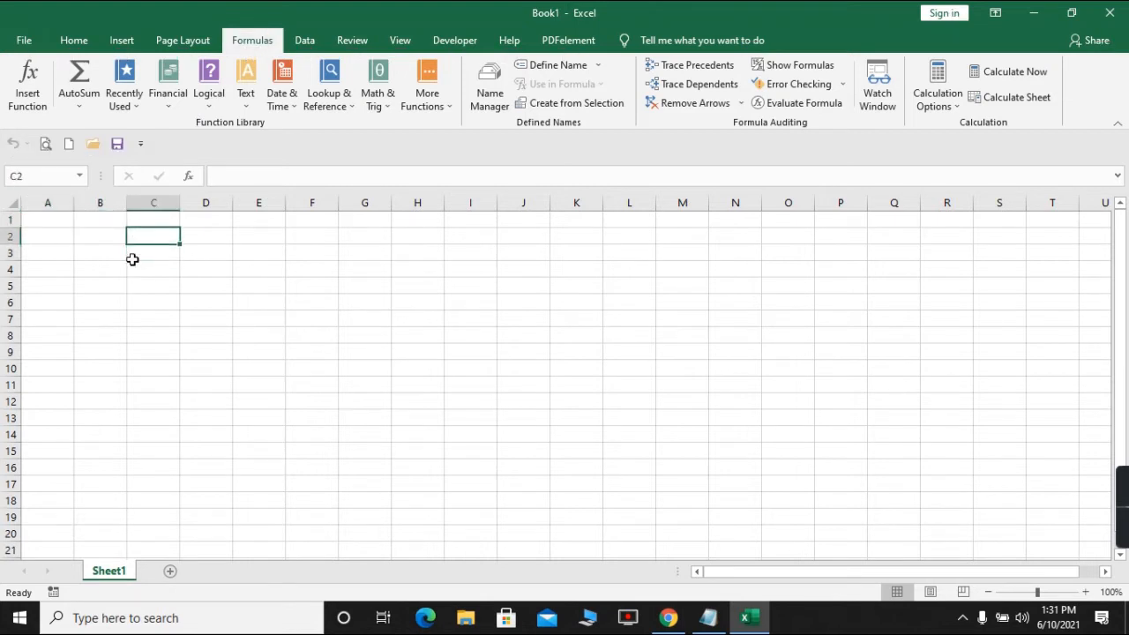
key(Up)
key(Left)
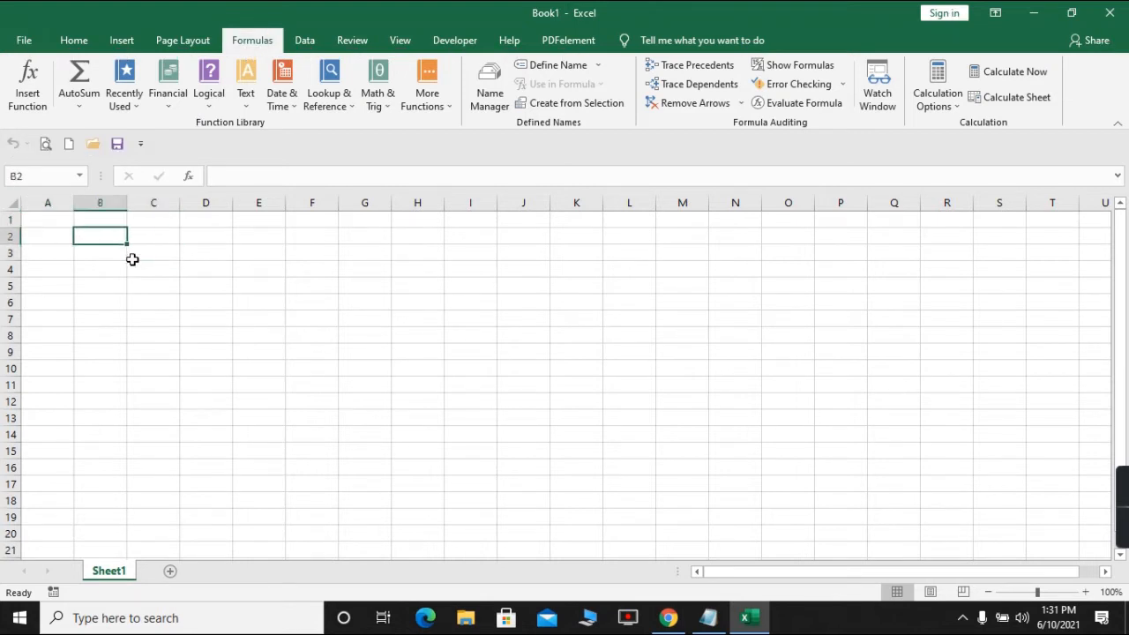
key(Up)
key(Left)
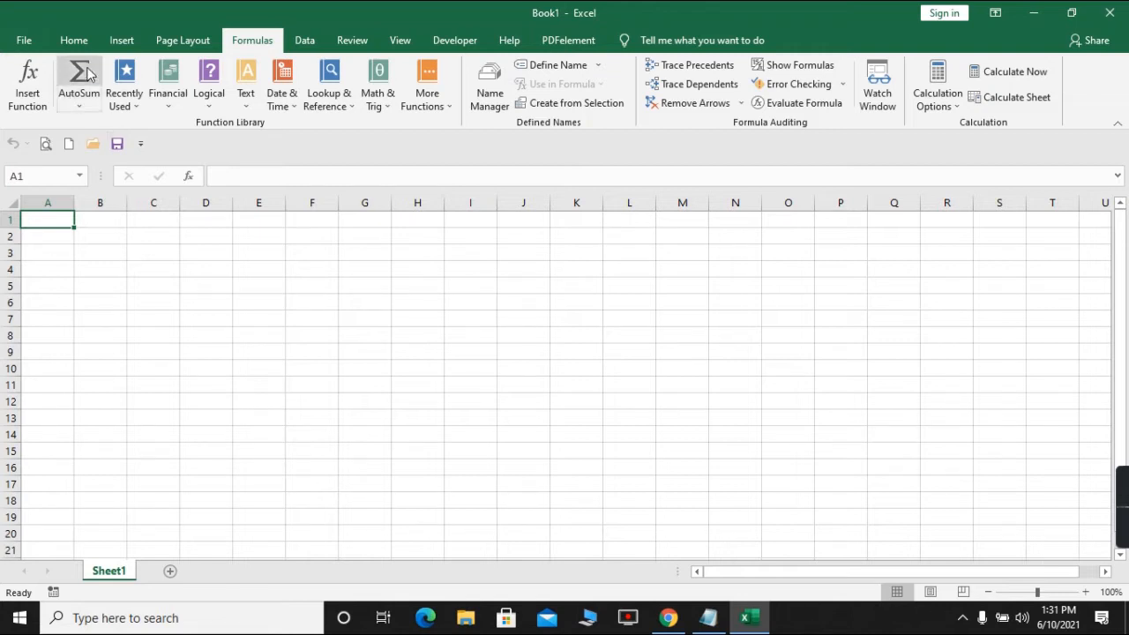
click(86, 40)
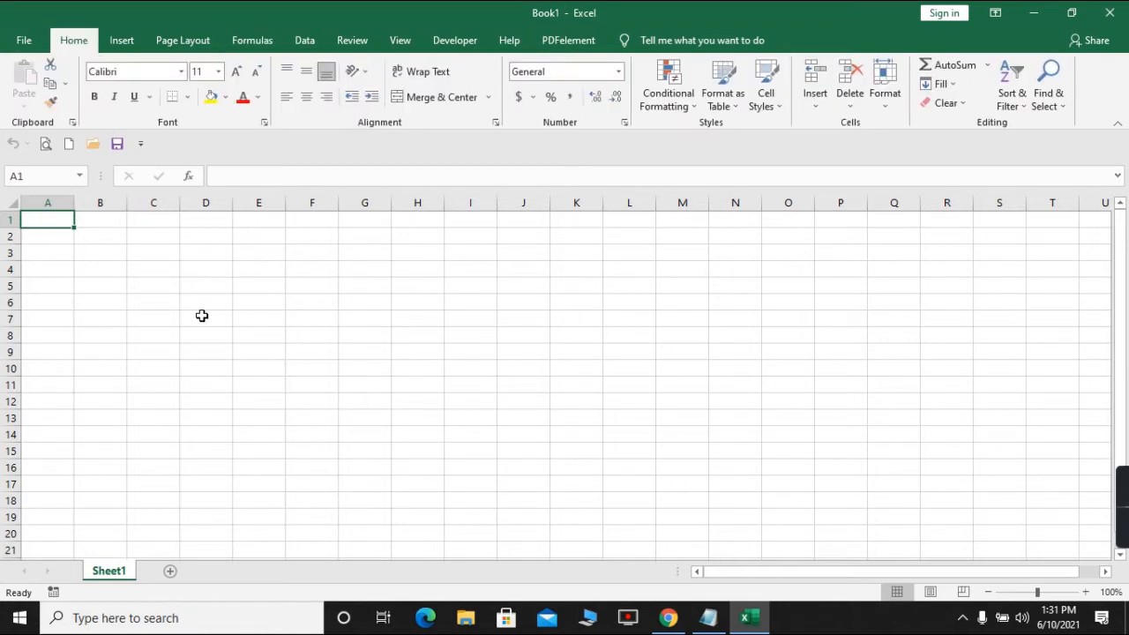
key(Down)
key(Up)
key(Down)
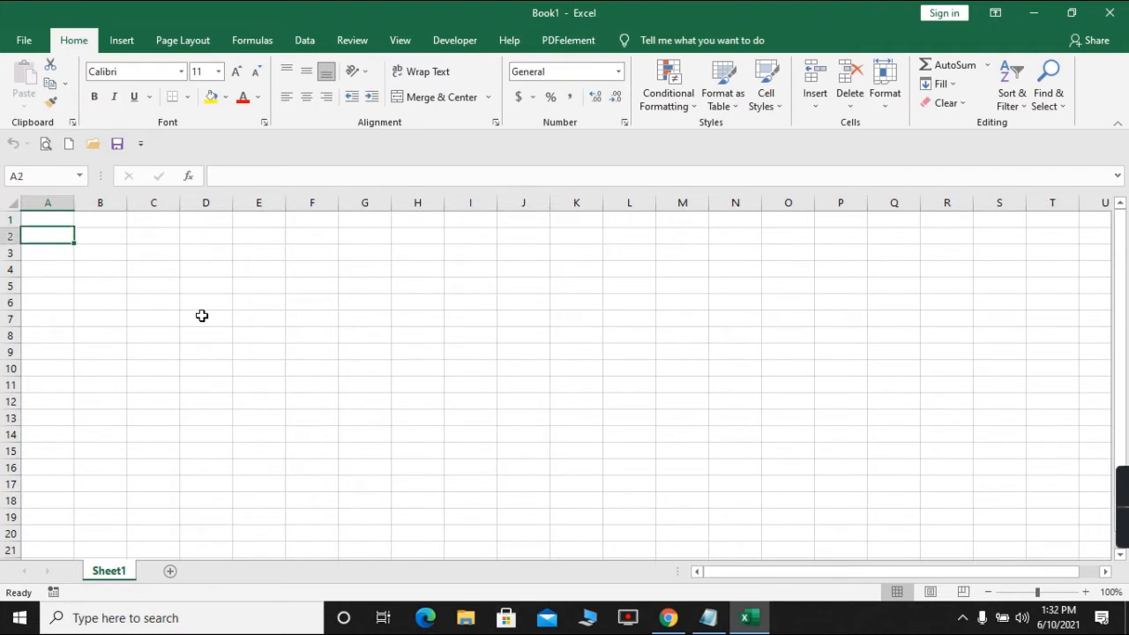
key(Up)
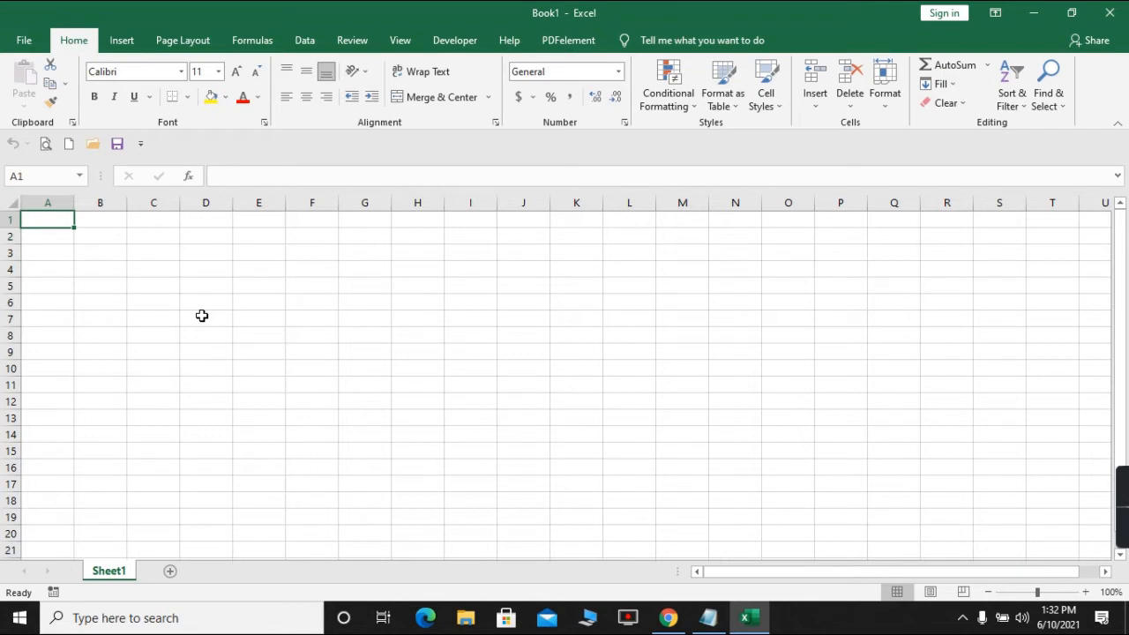
Enter the numbers 12, 13, 14 and 15 in cells A1 through A4
text(12)
key(Return)
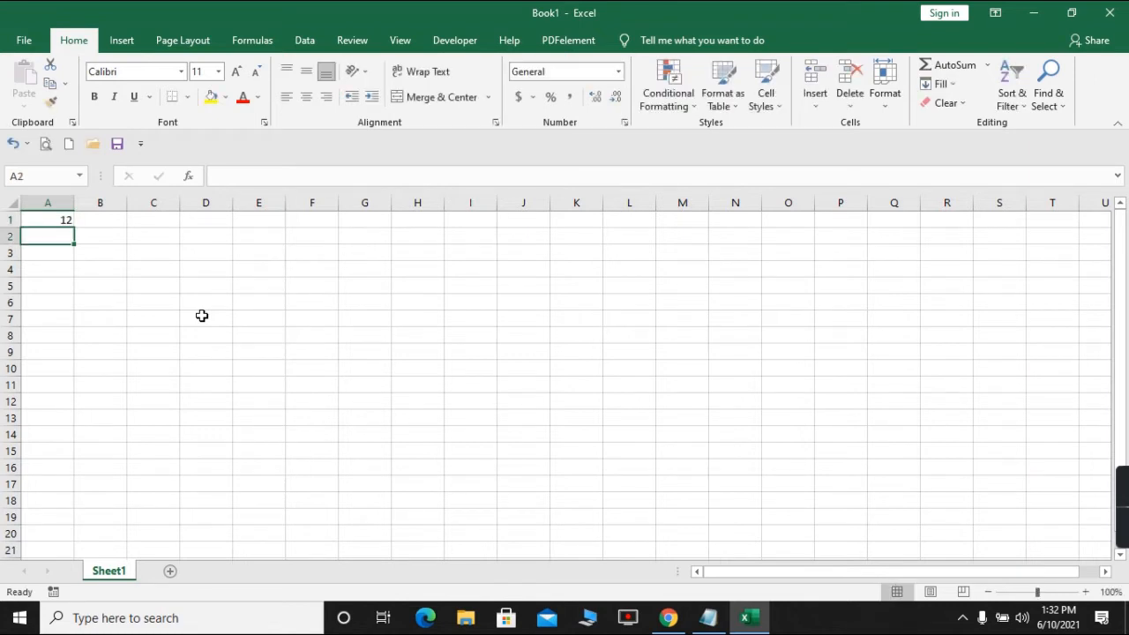
text(13)
key(Return)
text(14)
key(Return)
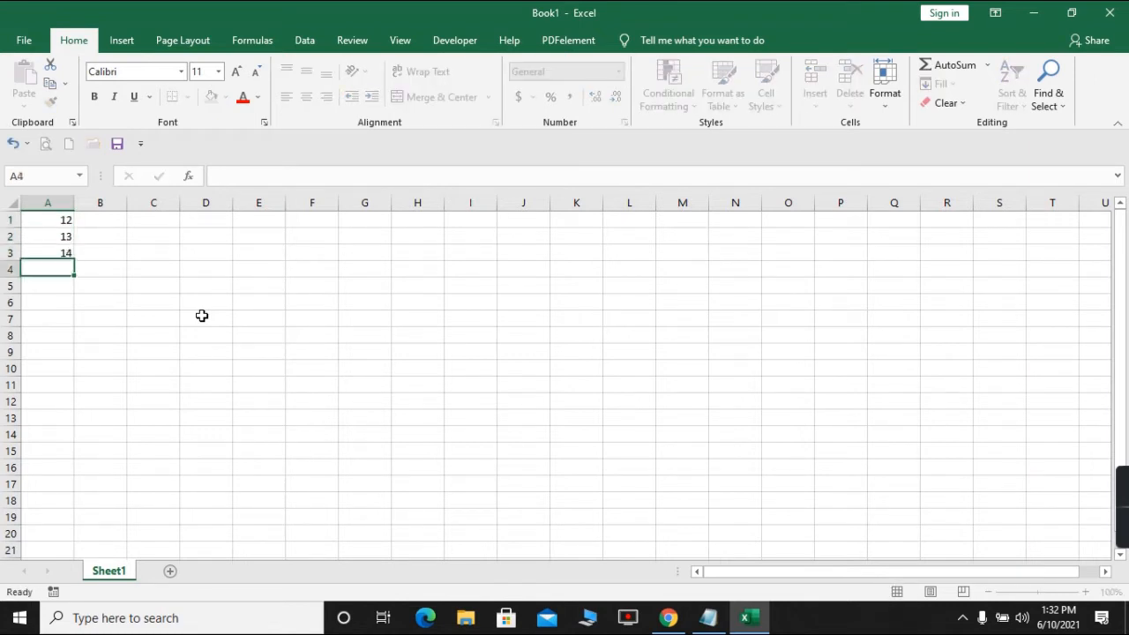
text(15)
key(Return)
Review the entries in cells A1 through A4 one cell at a time
key(Up)
key(Up)
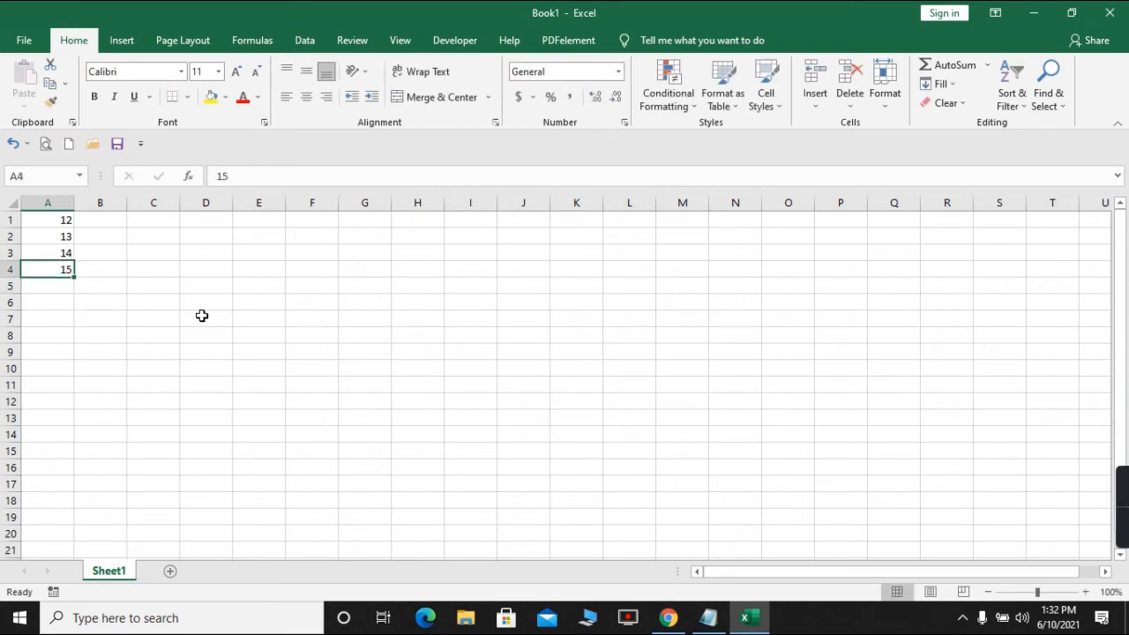
key(Up)
key(Up)
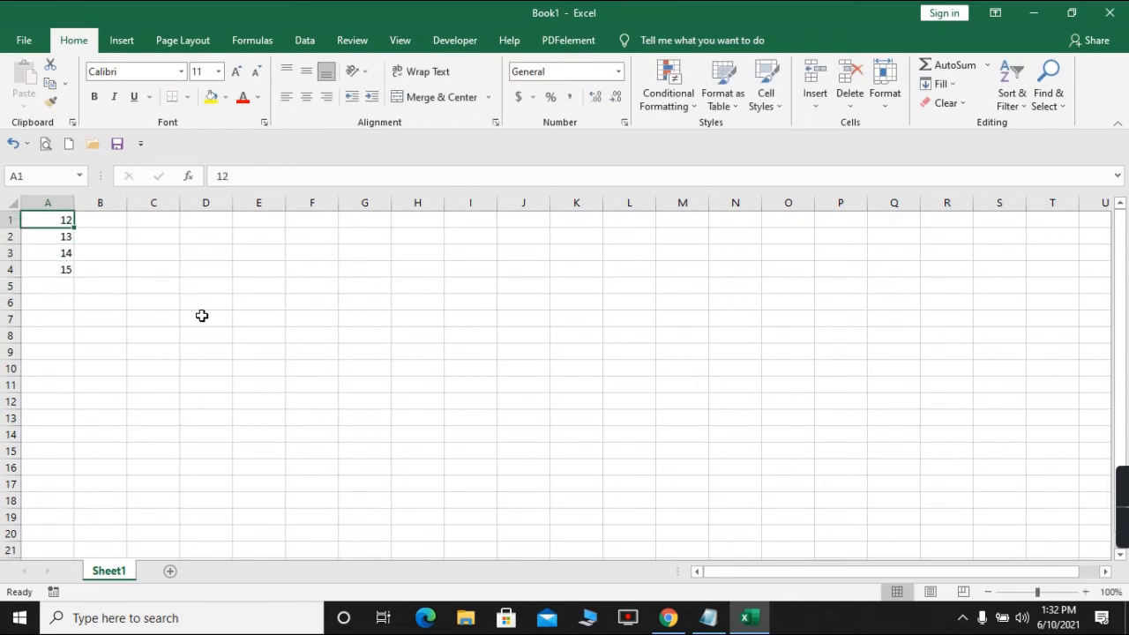
key(Down)
key(Down)
key(Down)
key(Down)
key(Down)
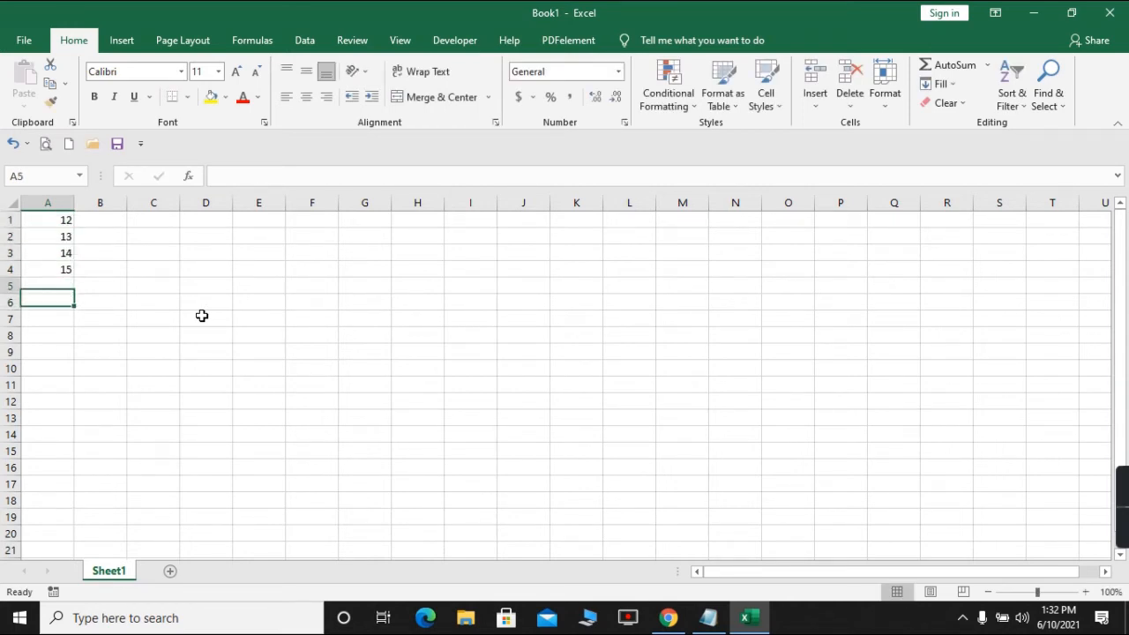
key(Up)
key(Up)
key(Up)
key(Up)
key(Up)
key(Down)
key(Down)
key(Down)
key(Down)
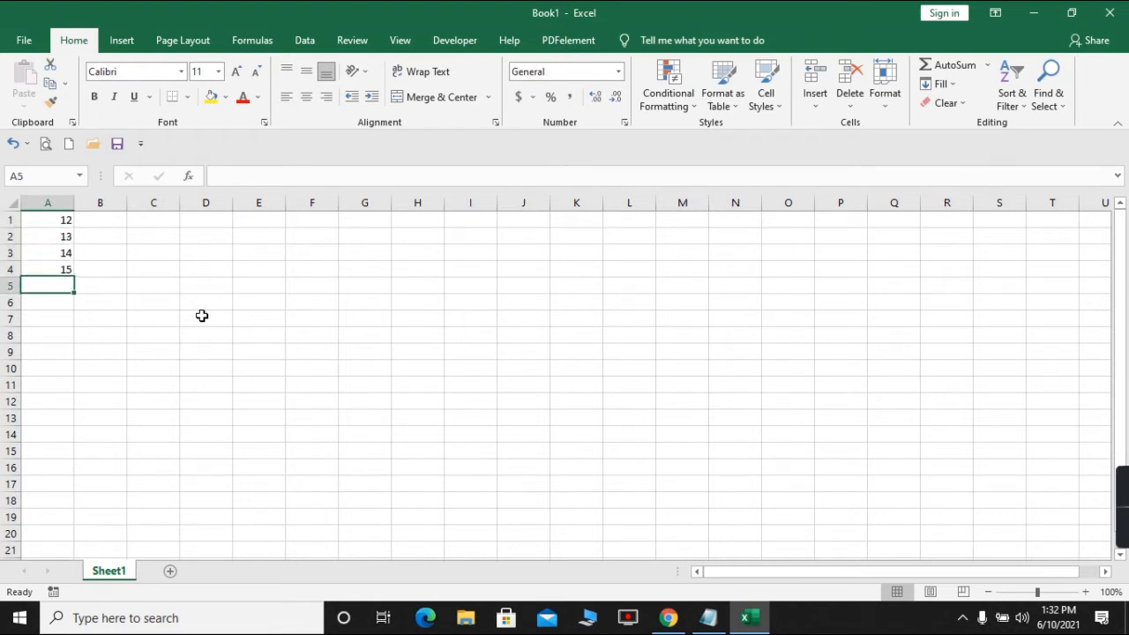
key(Up)
key(Up)
key(Up)
key(Up)
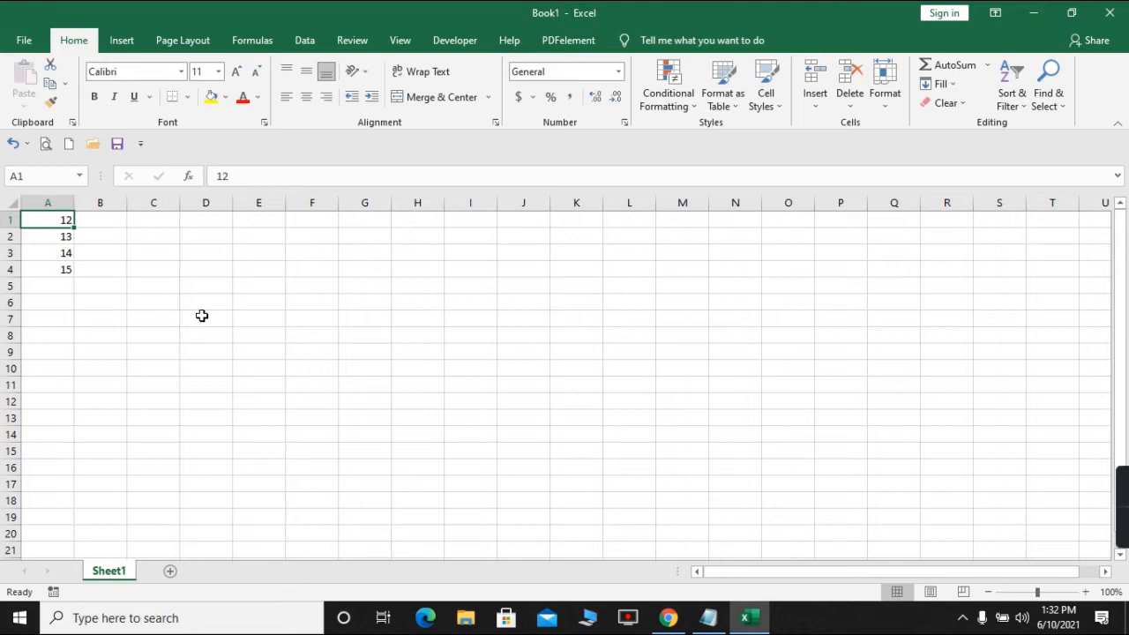
key(Down)
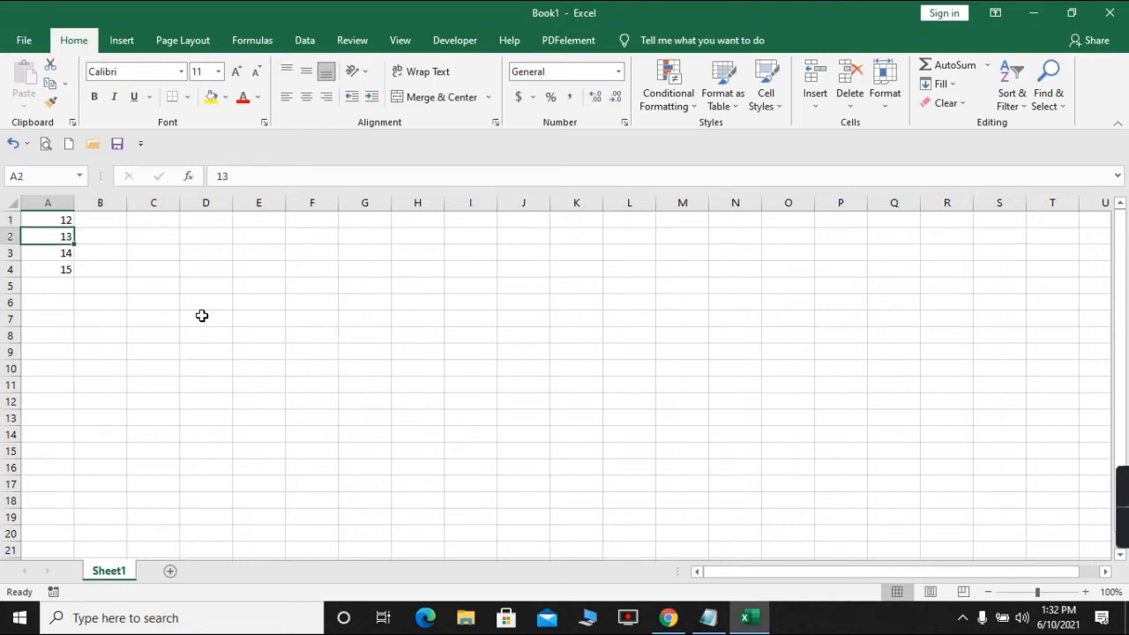
key(Down)
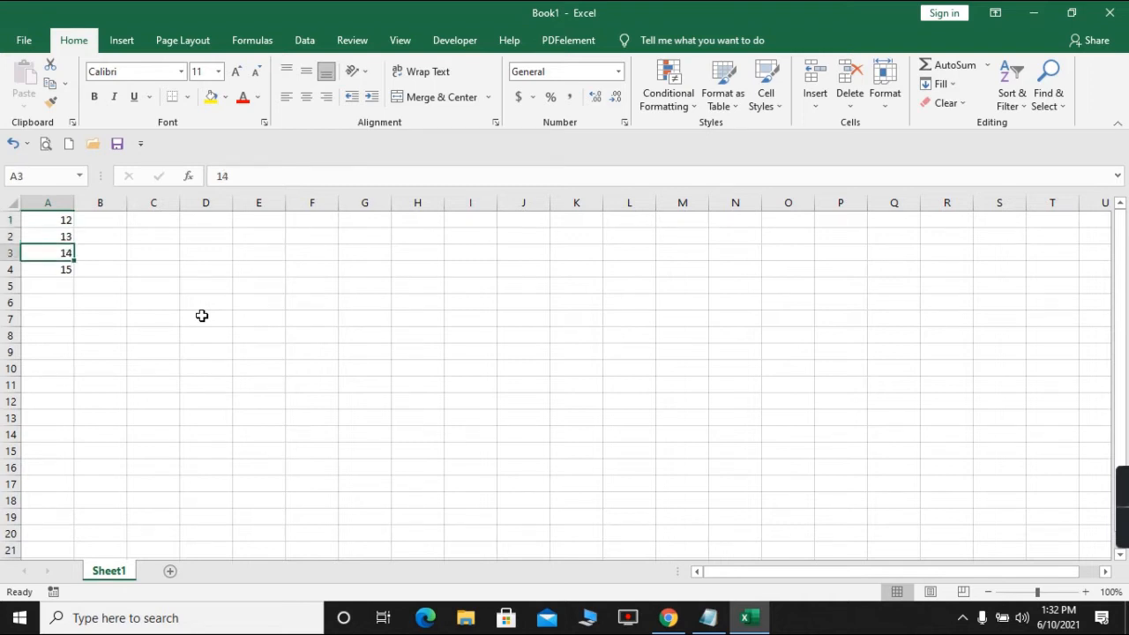
key(Down)
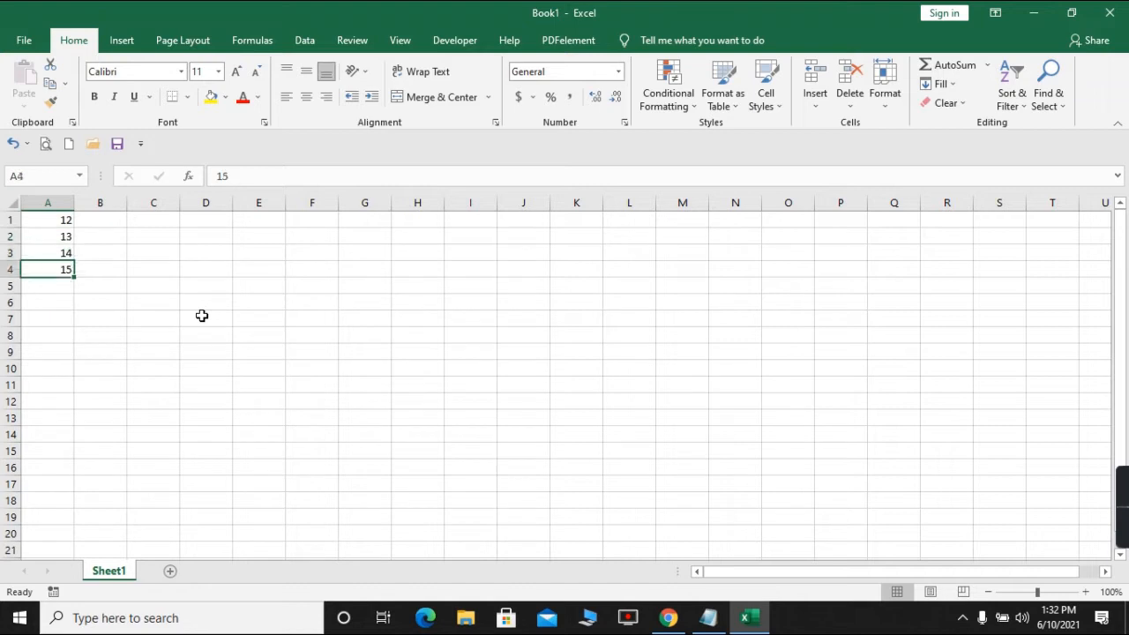
Add the four column A numbers in cell A7 with the formula =A1+A2+A3+A4
key(Down)
key(Down)
key(Down)
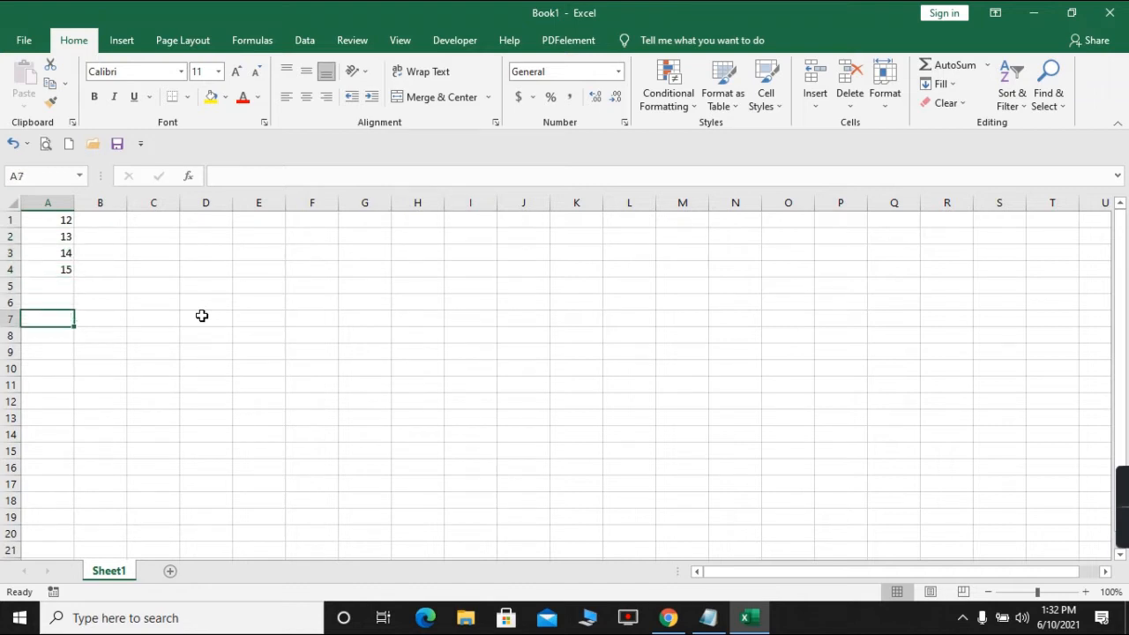
key(Up)
key(Down)
text(=)
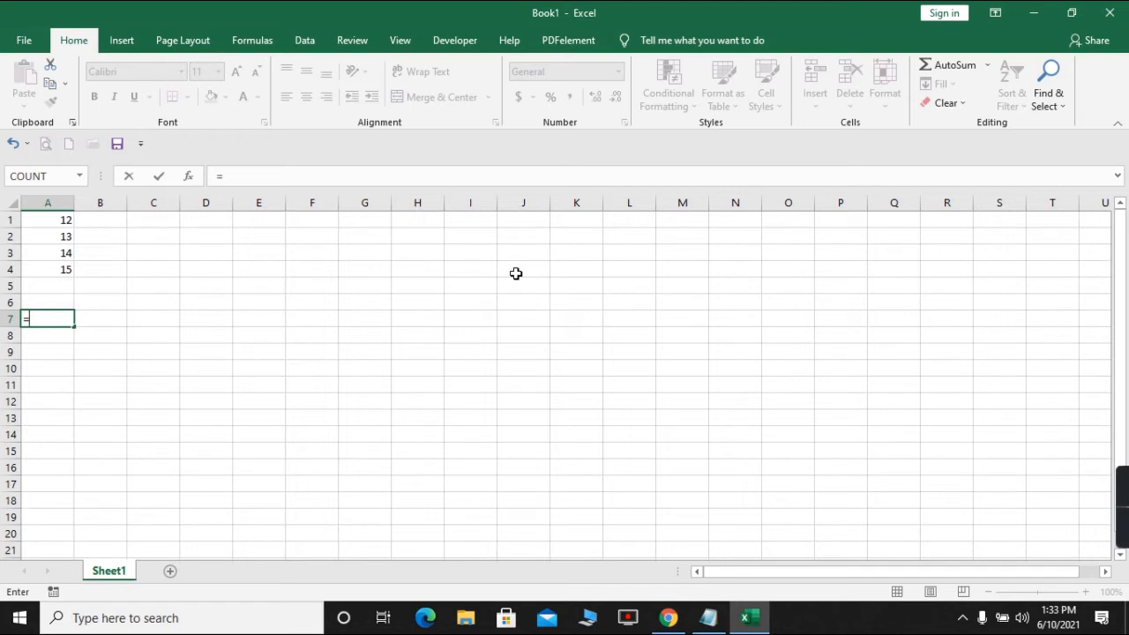
text(a1)
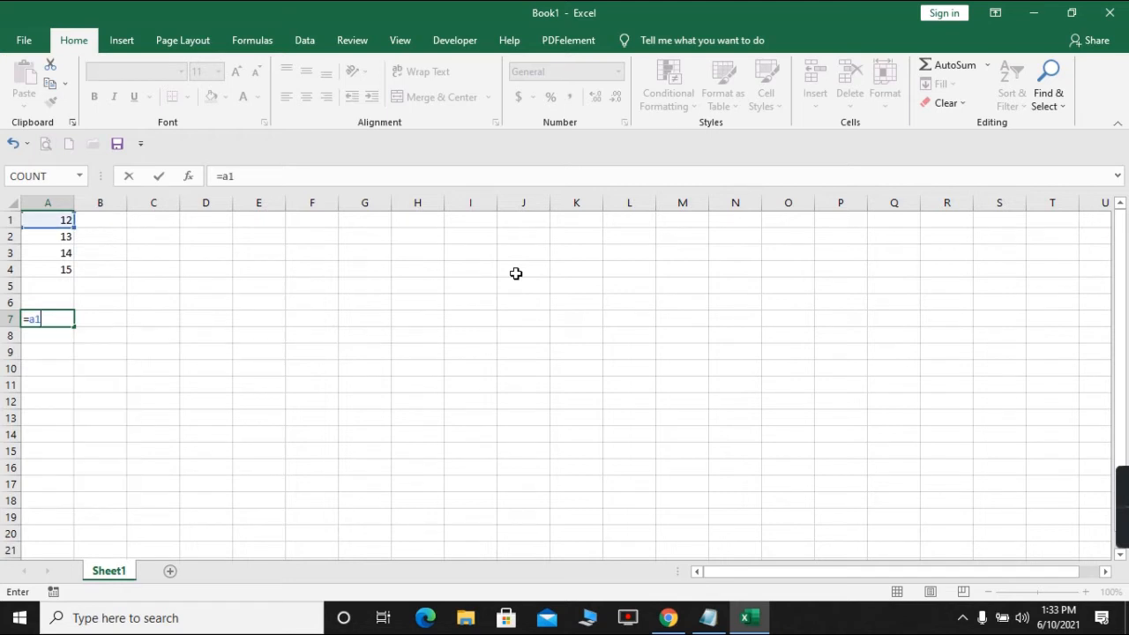
text(+a)
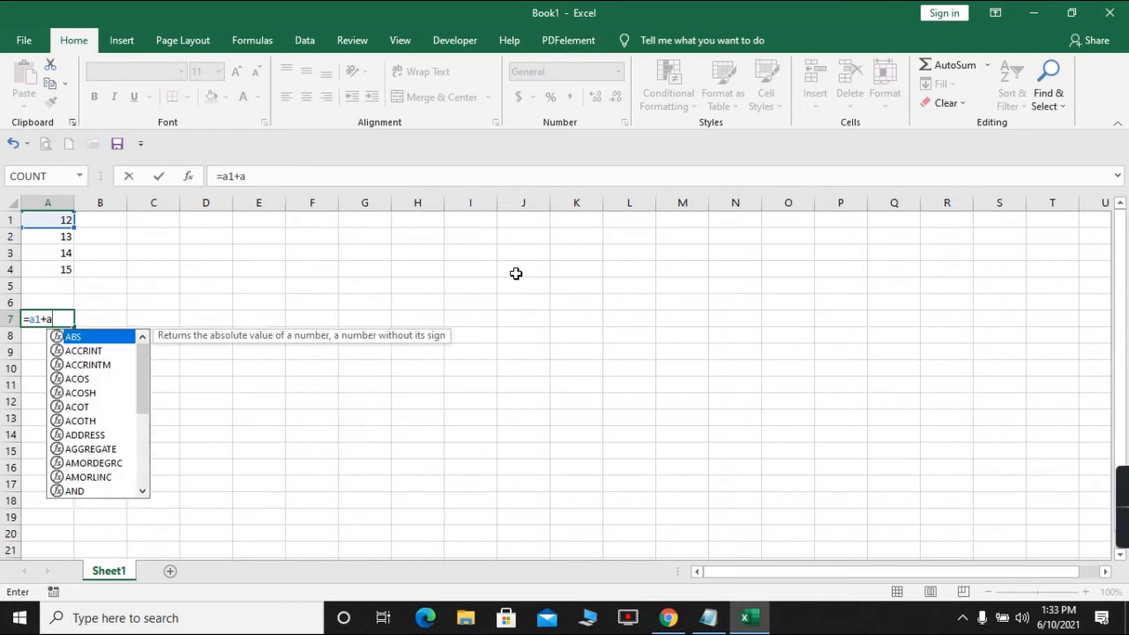
text(2+a13)
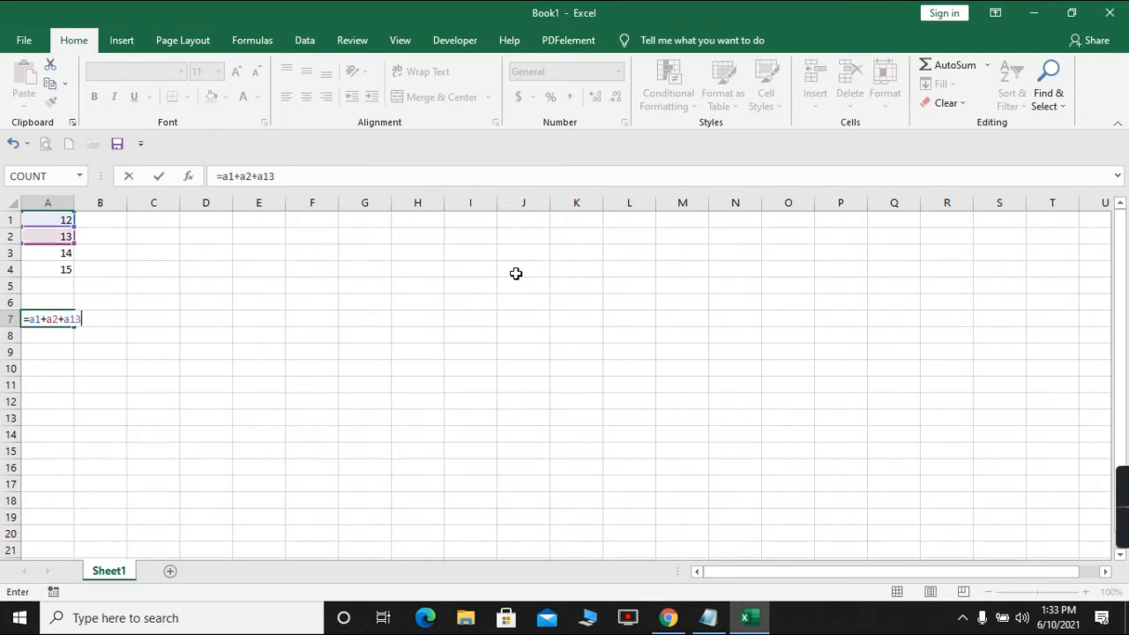
key(BackSpace)
key(BackSpace)
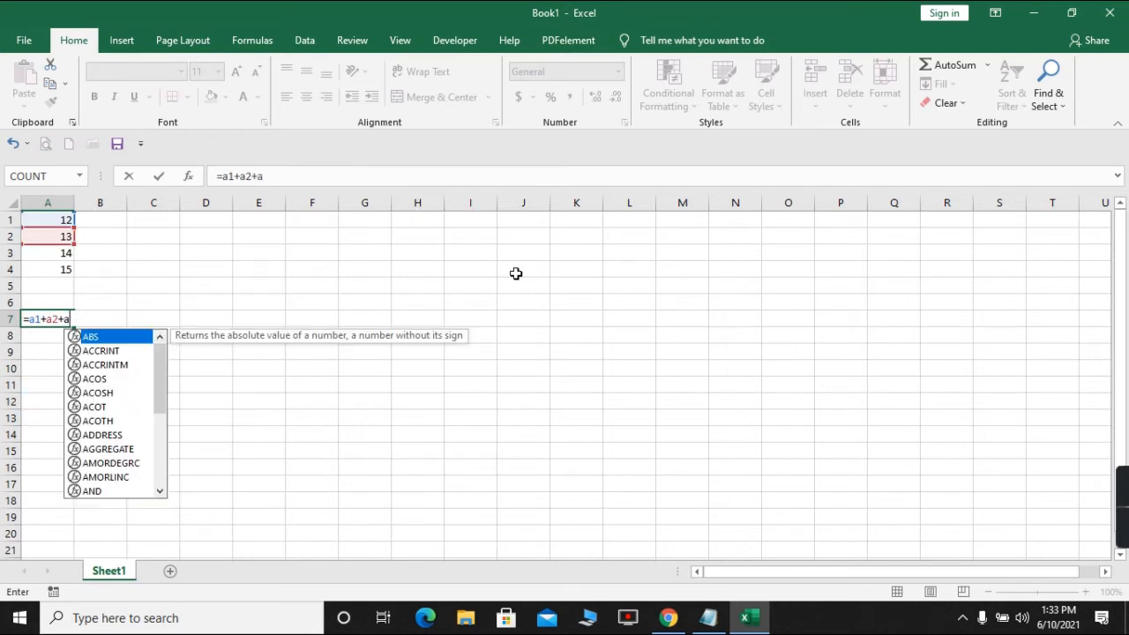
text(3+a14)
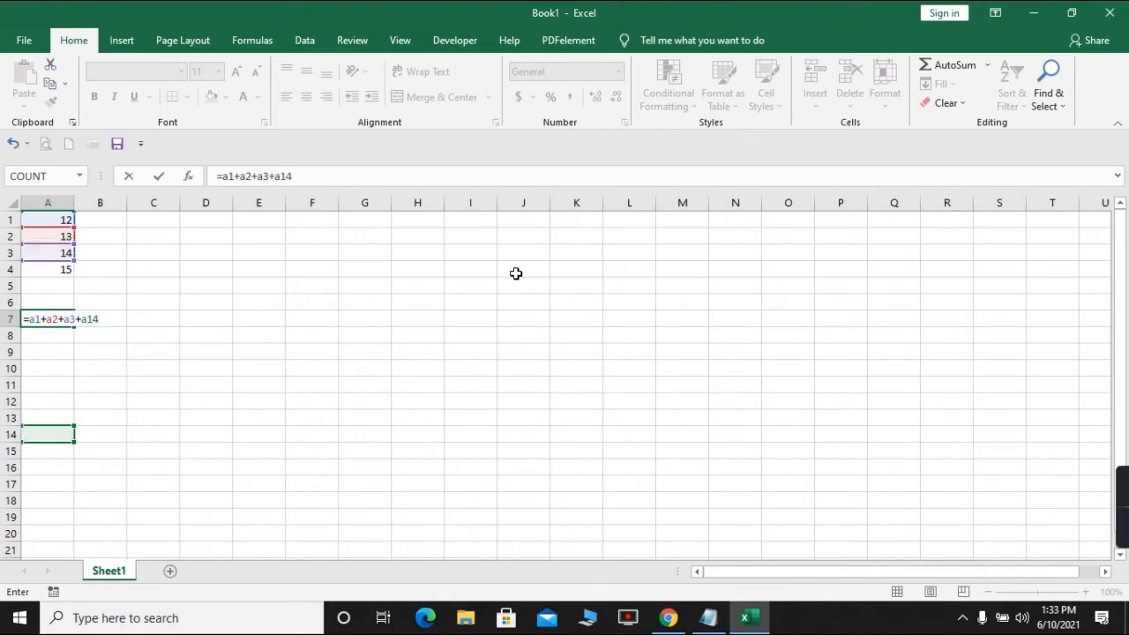
key(BackSpace)
key(BackSpace)
text(4)
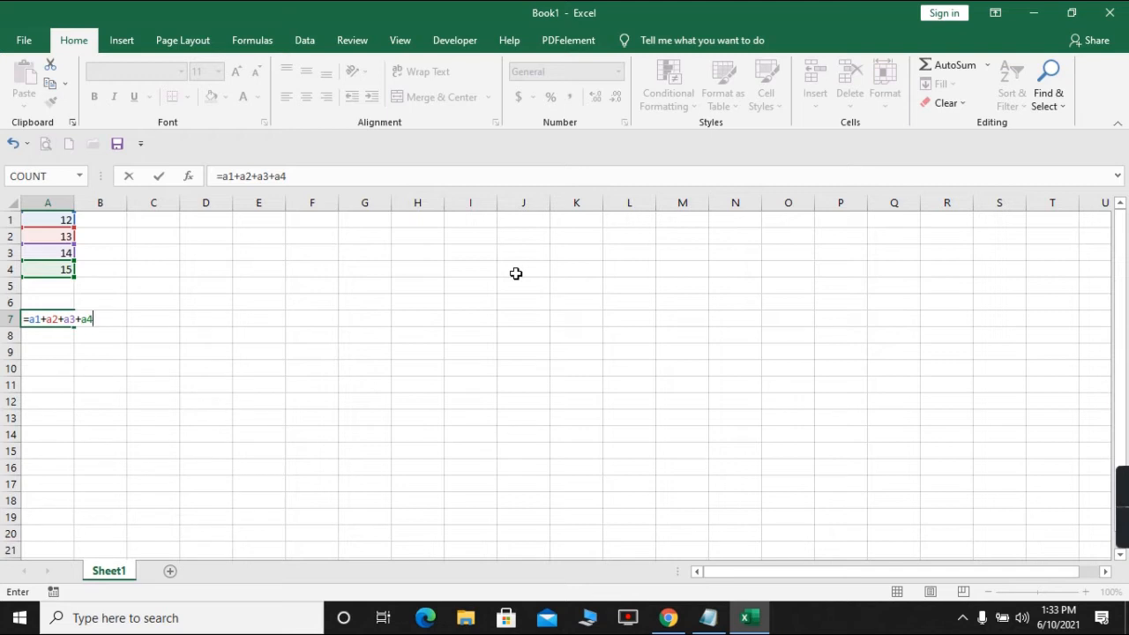
key(Return)
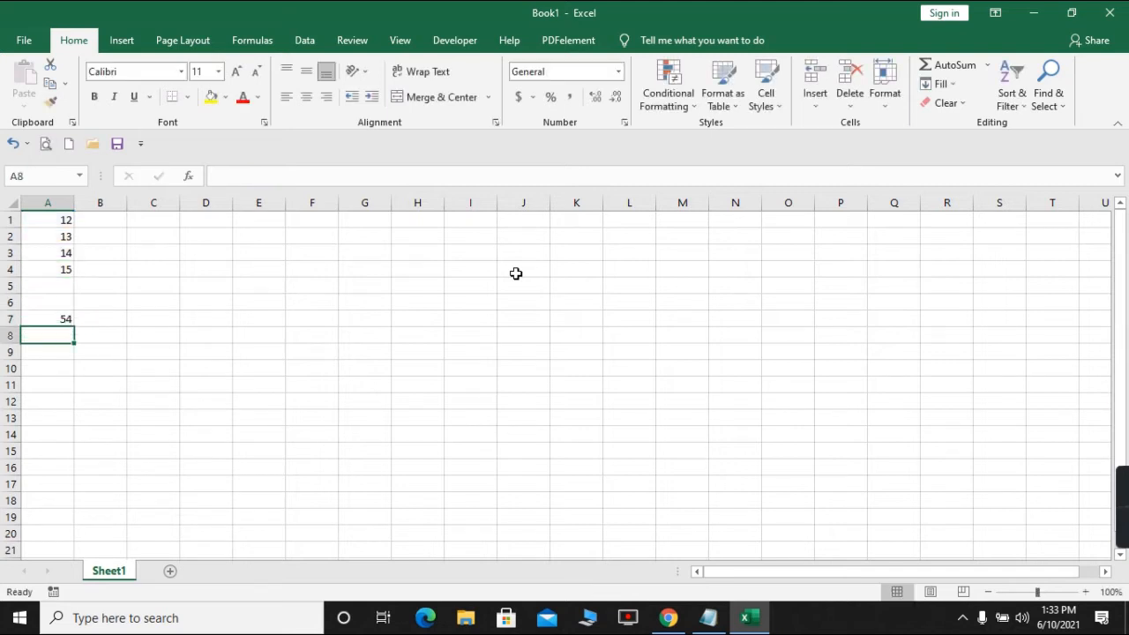
Make the total in cell A7 bold
key(Up)
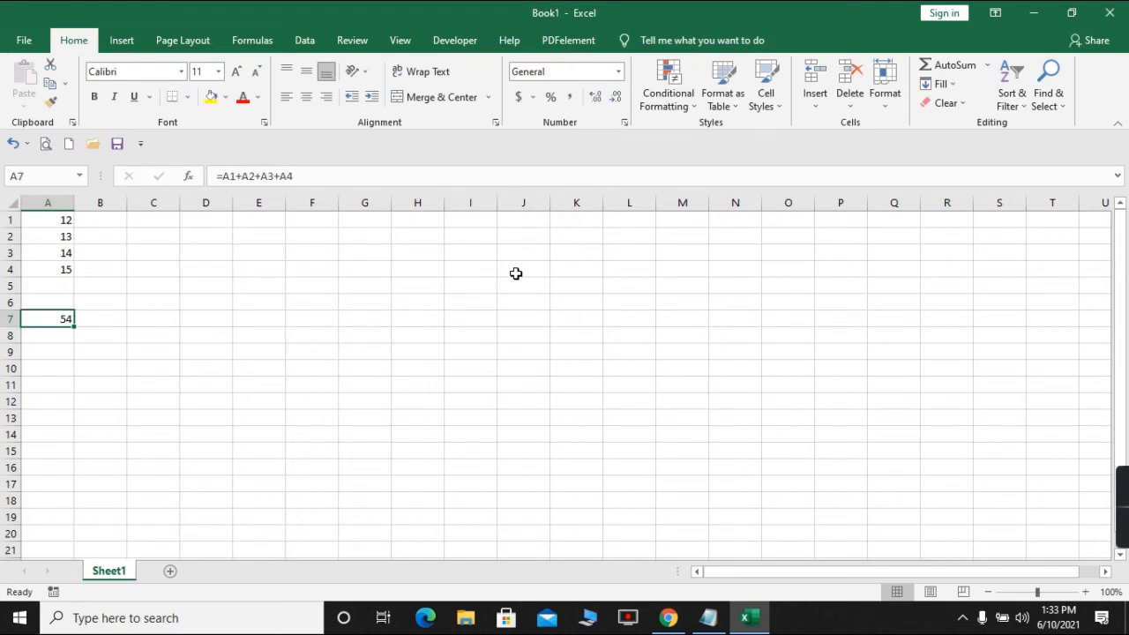
key(ctrl+b)
key(Down)
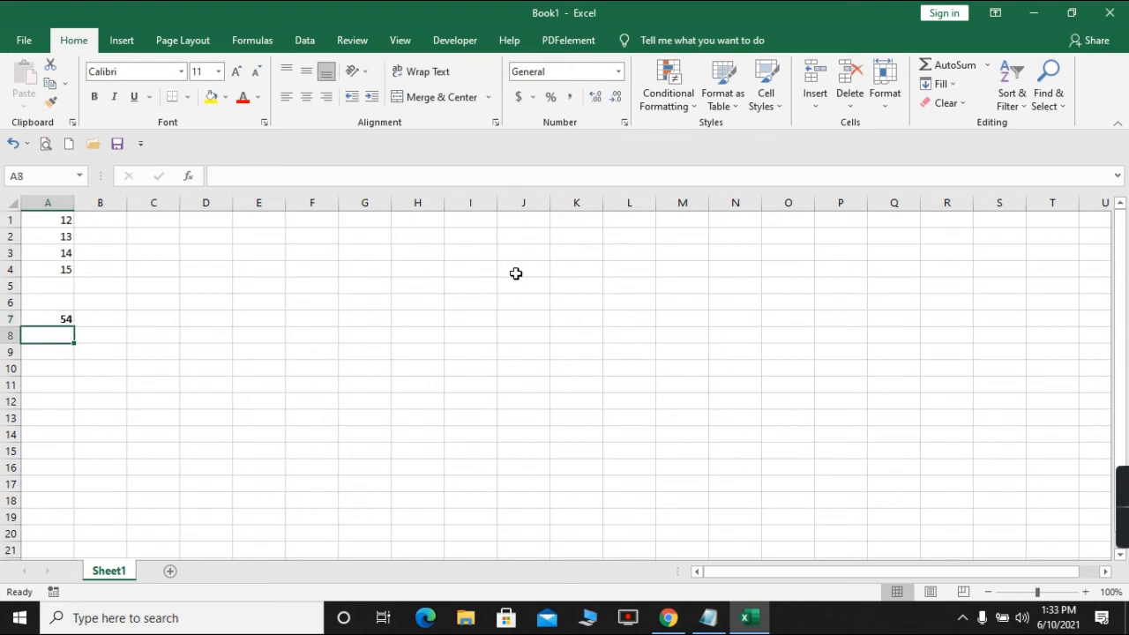
key(Up)
key(Up)
key(Up)
key(Up)
key(Down)
key(Down)
key(Down)
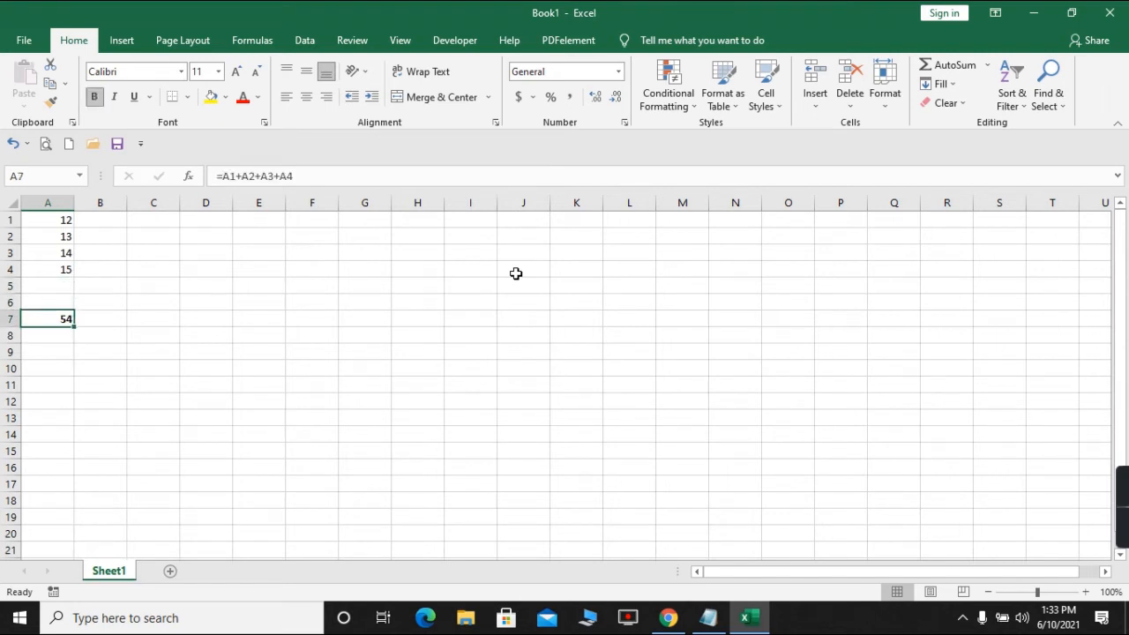
key(Right)
key(Up)
key(Up)
key(Up)
key(Up)
key(Up)
key(Up)
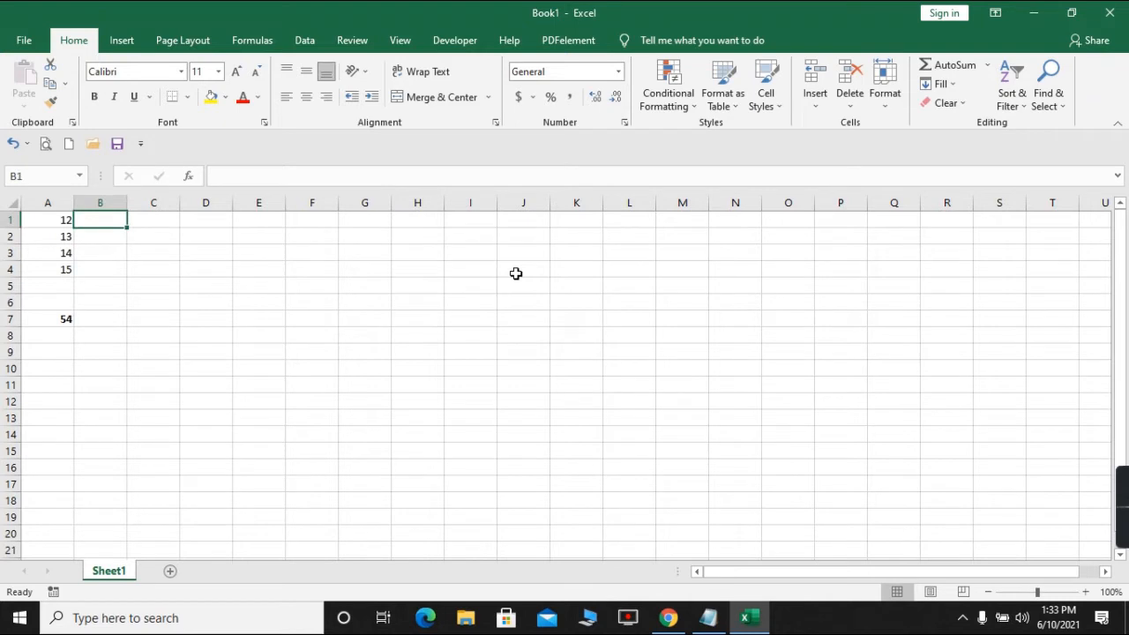
key(Down)
key(Down)
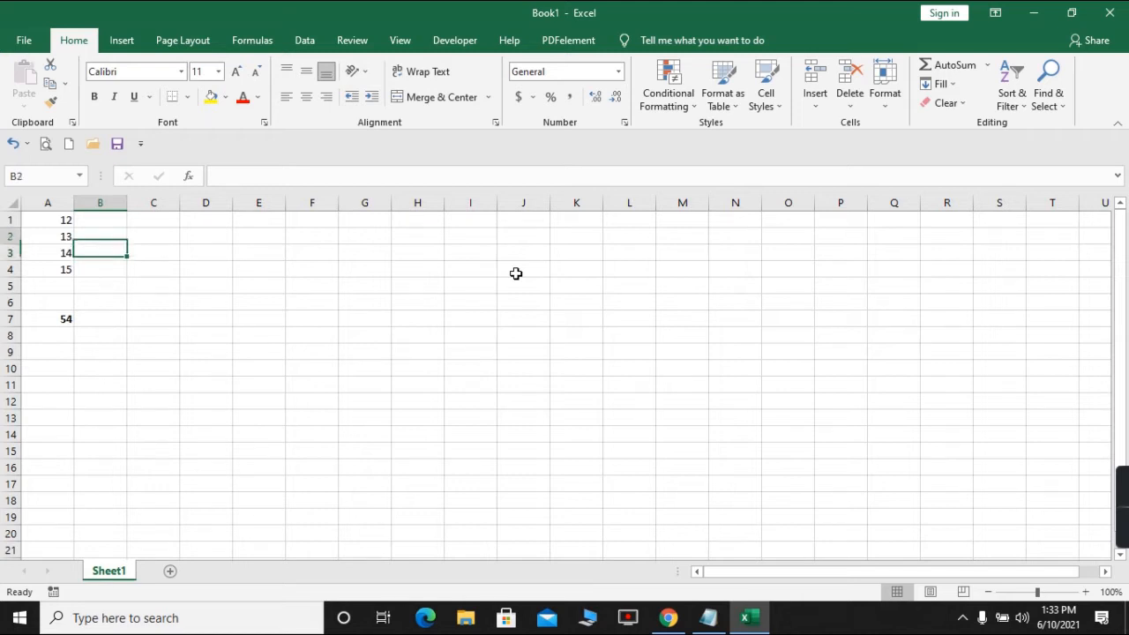
key(Up)
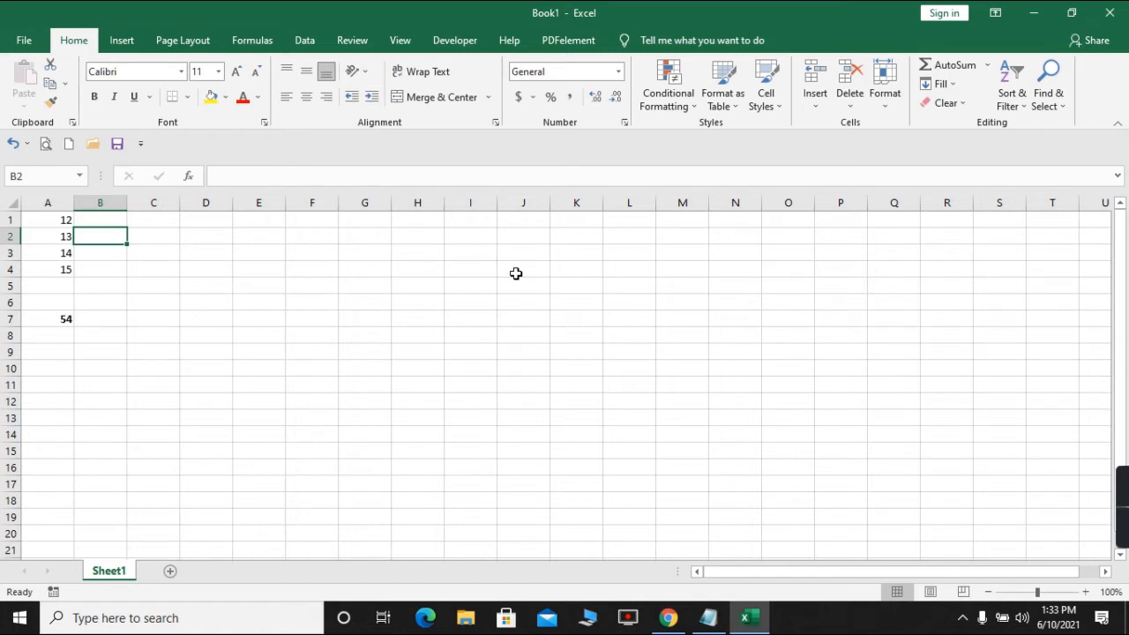
Enter the numbers 12, 13, 14 and 15 in cells C1 through C4
key(Right)
key(Up)
key(Down)
key(Down)
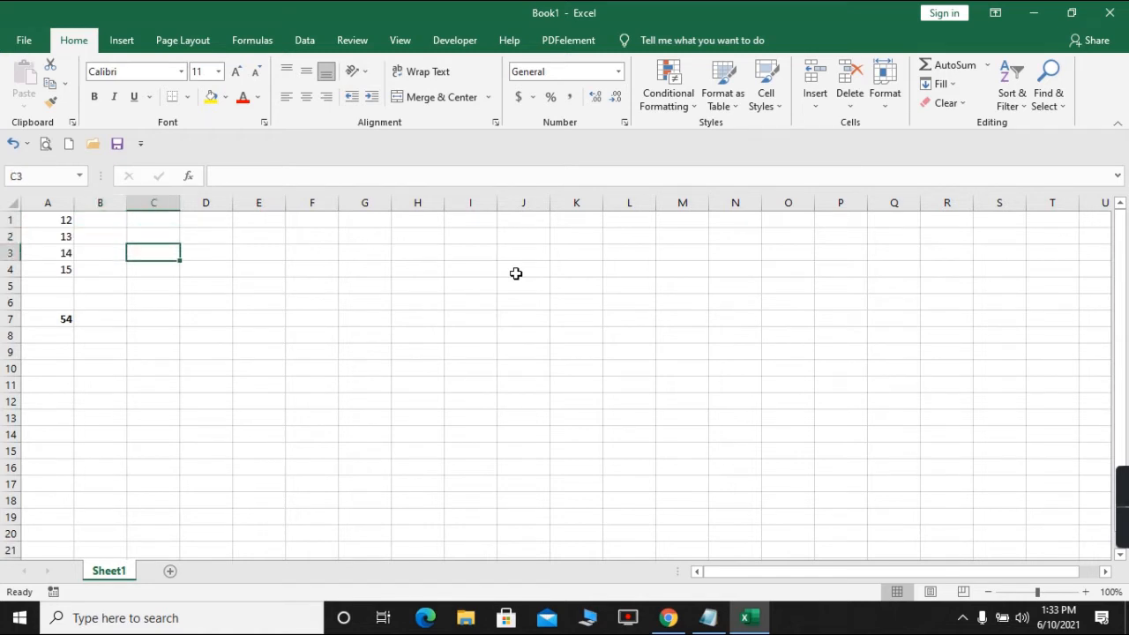
key(Up)
key(Up)
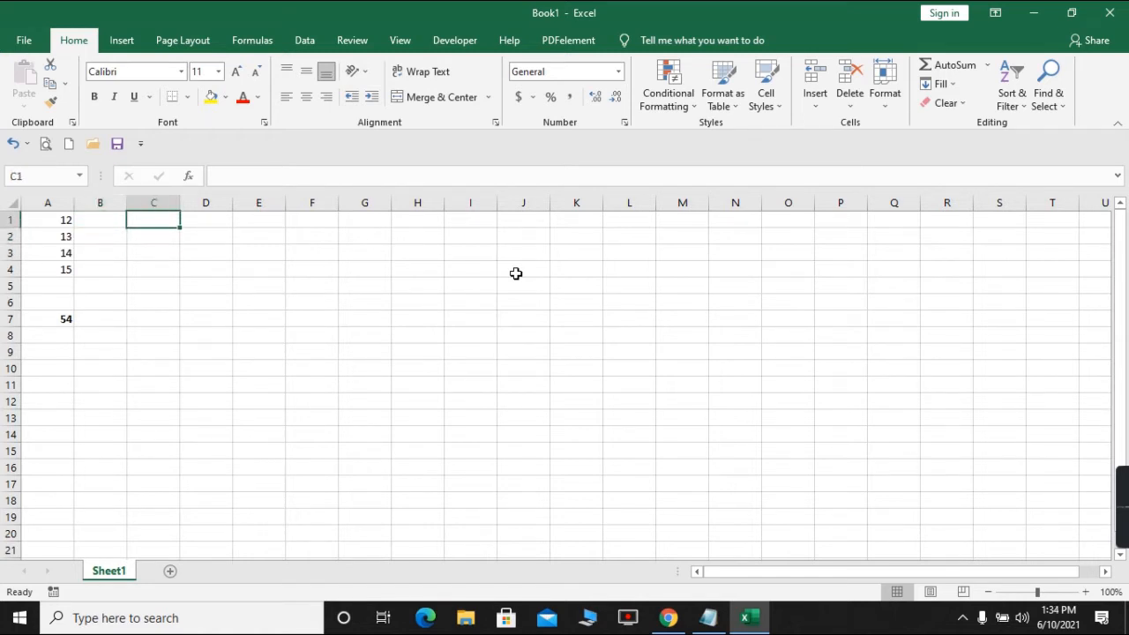
text(12)
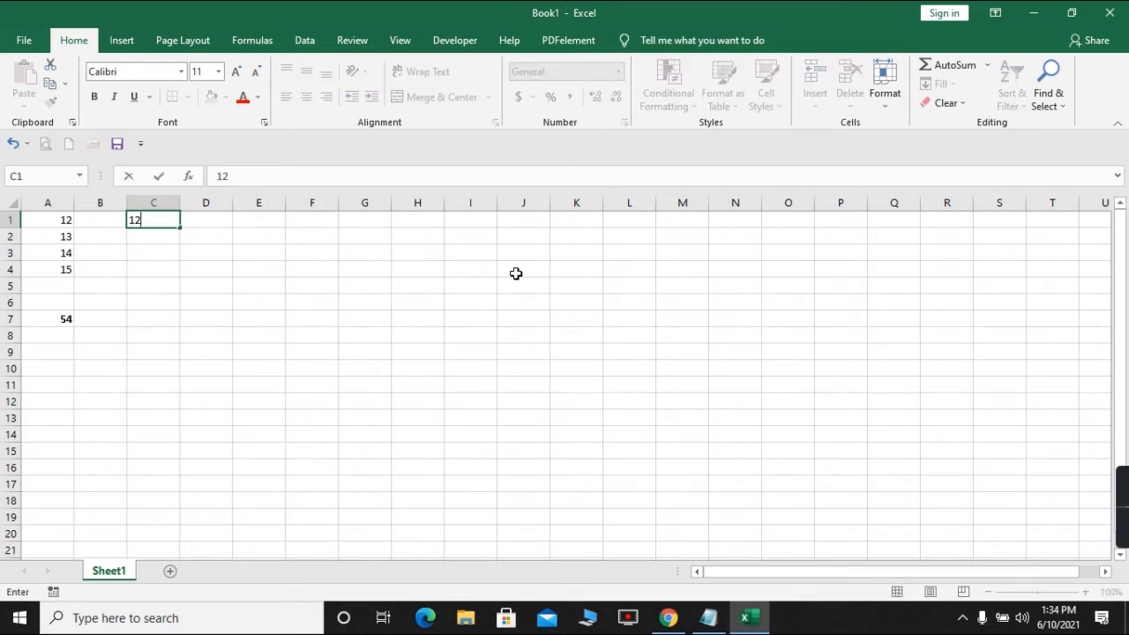
key(Return)
text(13)
key(Return)
key(Right)
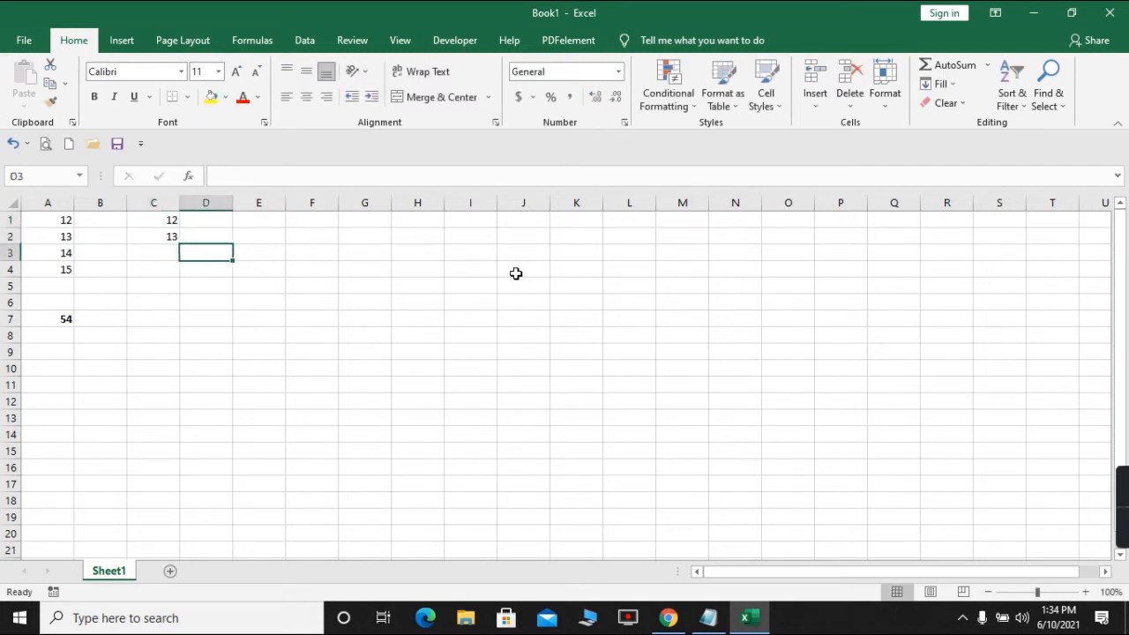
key(Left)
text(14)
key(Return)
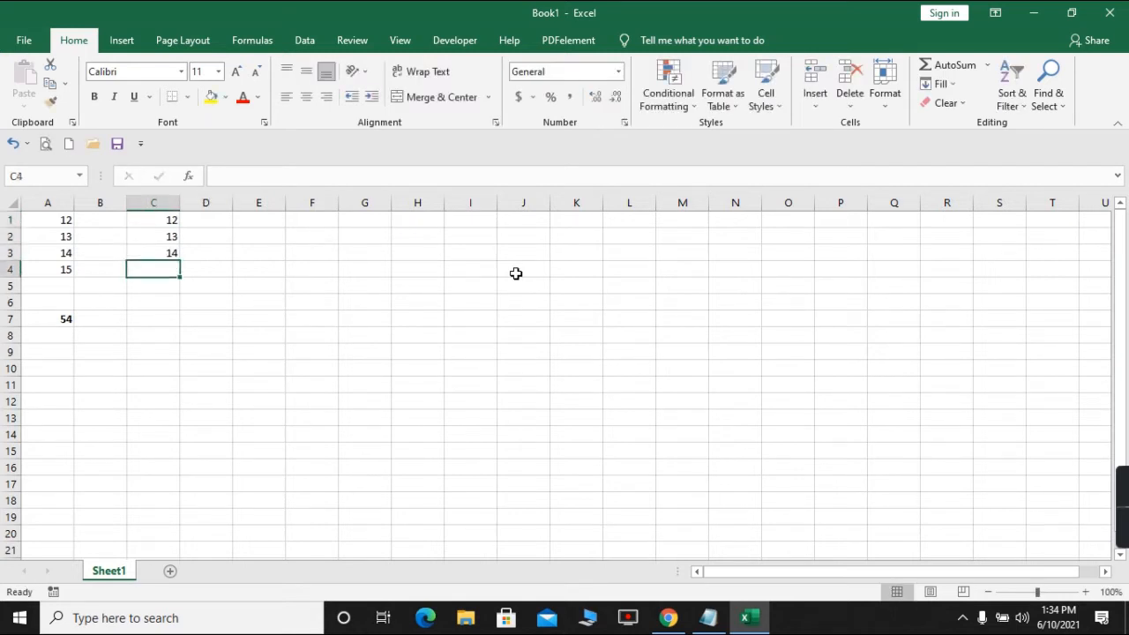
text(1)
key(BackSpace)
key(Escape)
key(Up)
key(Down)
text(15)
key(Return)
Inspect the formula in cell A7 and the cells it references, leaving the formula as it is
key(Down)
key(Down)
key(Left)
key(Left)
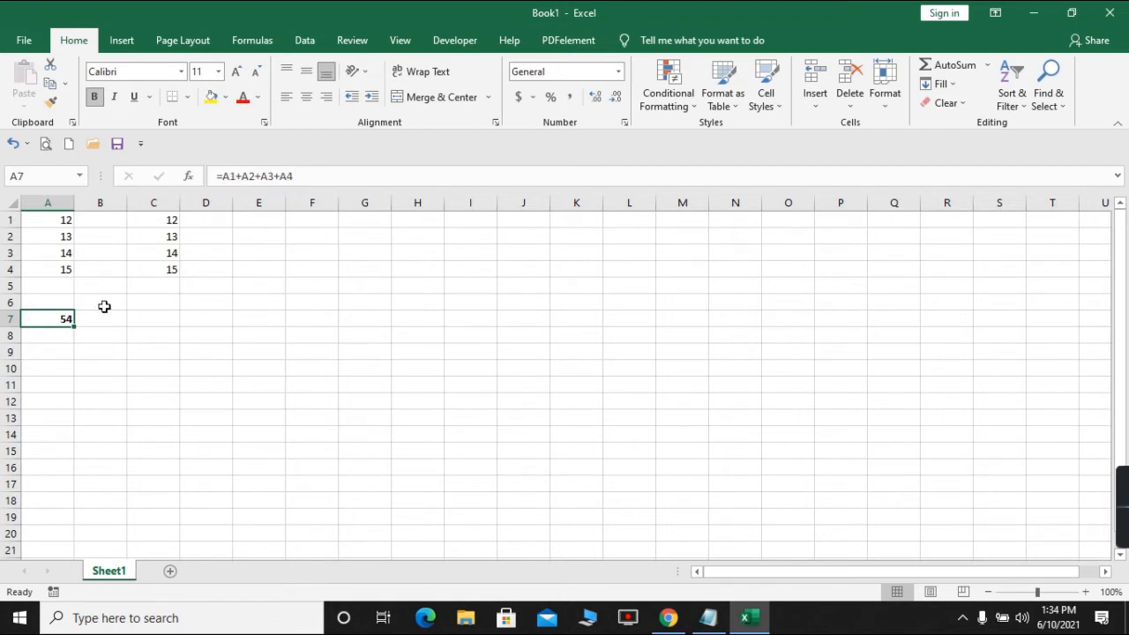
click(282, 175)
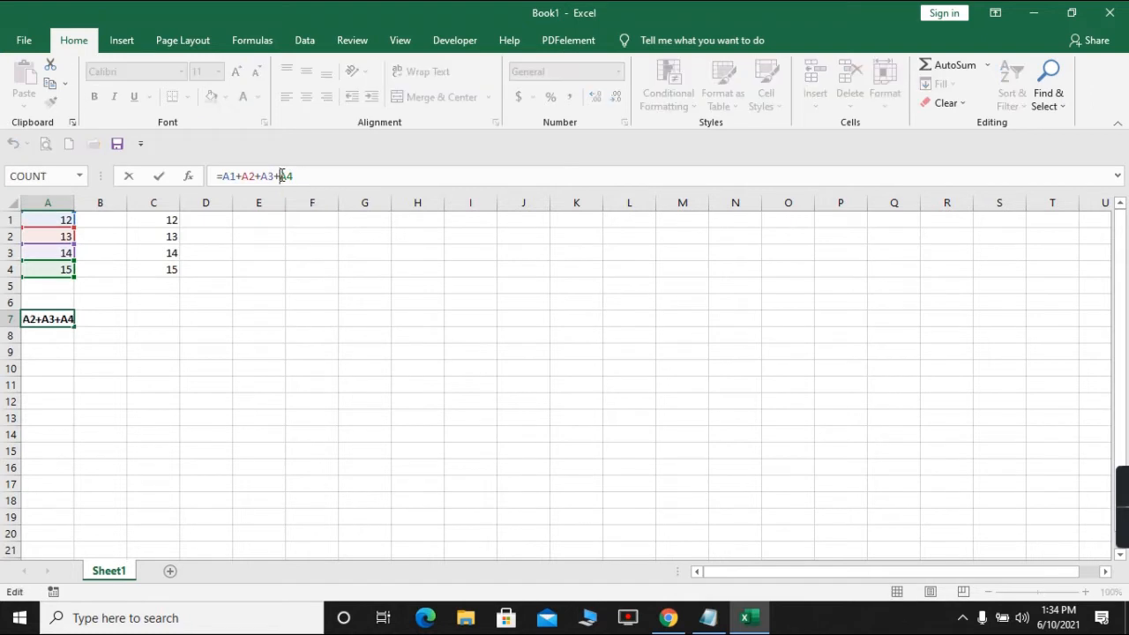
click(77, 341)
key(Escape)
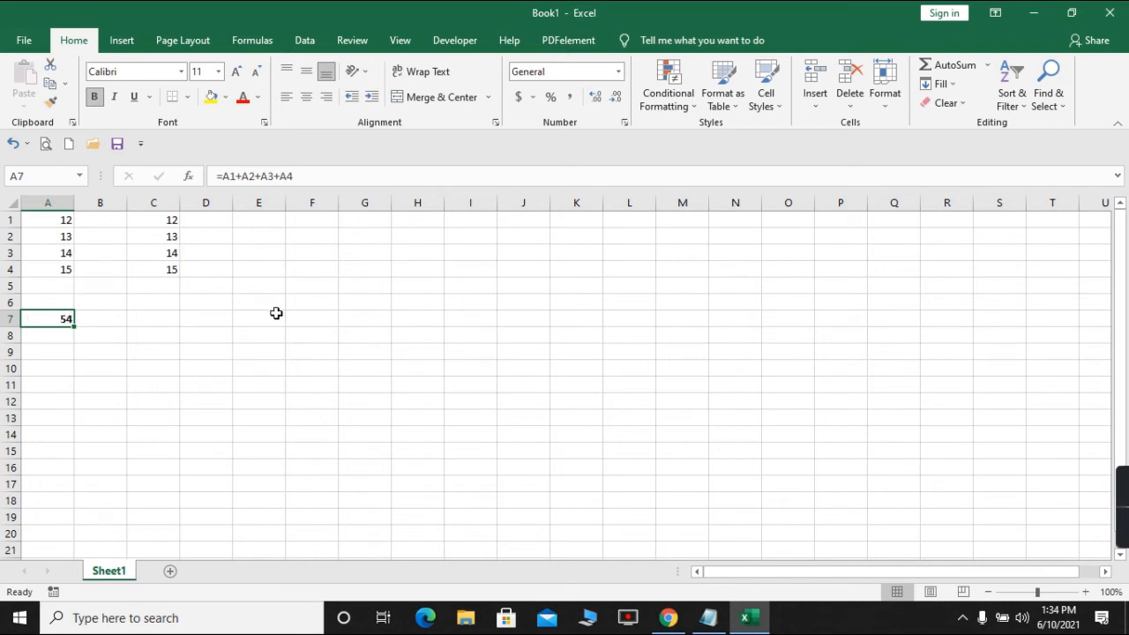
key(F2)
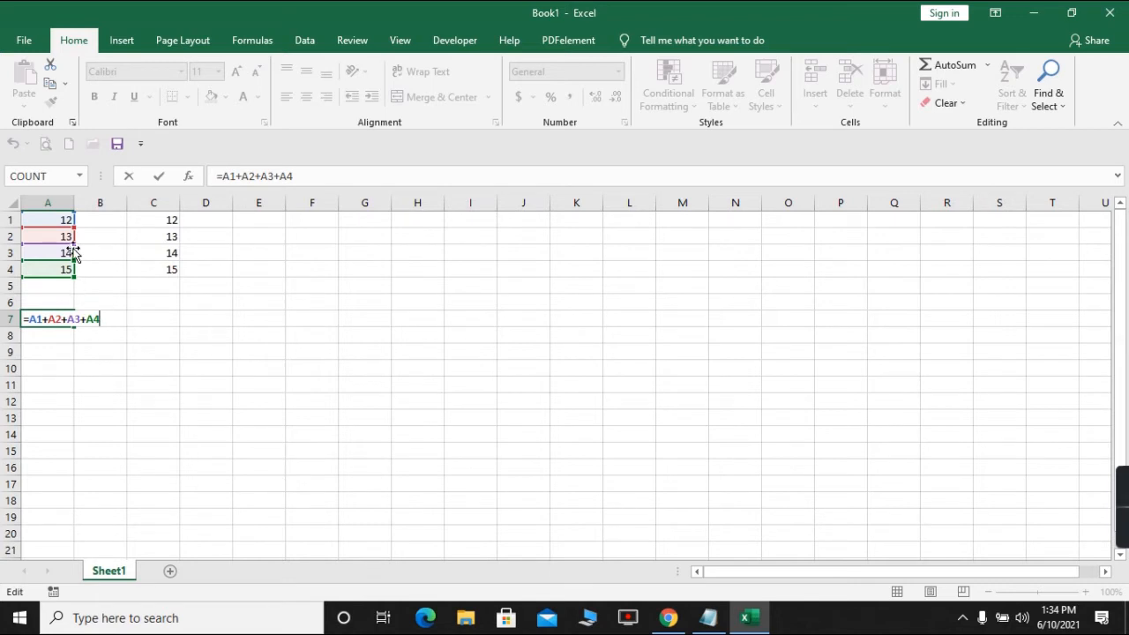
click(183, 320)
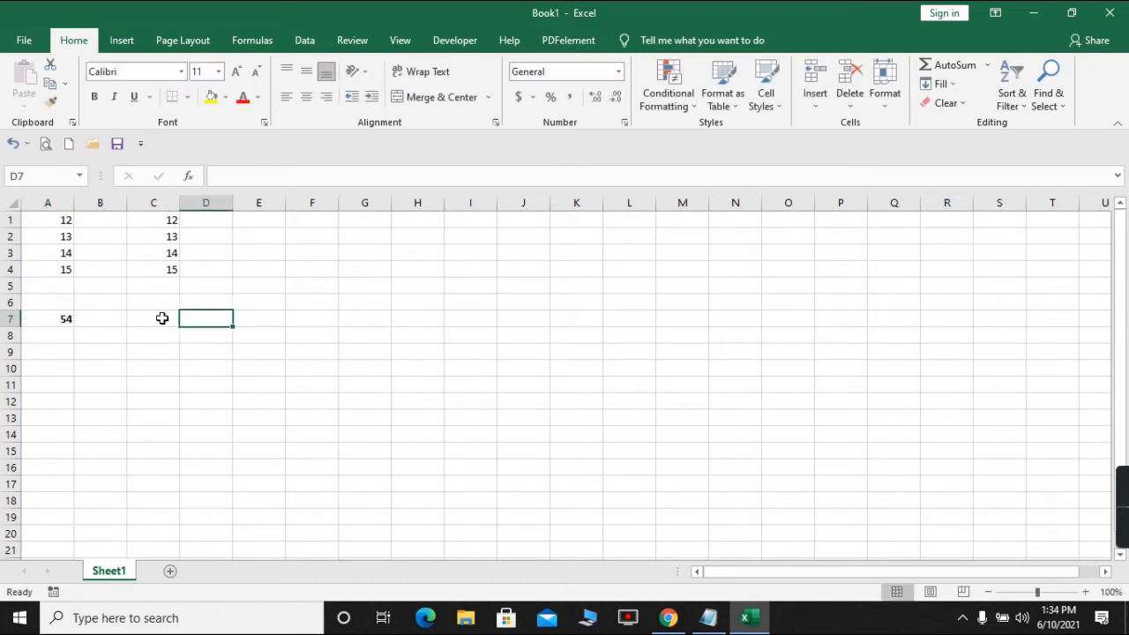
Add the four column C numbers in cell C7 in reverse order with the formula =C4+C3+C2+C1
click(163, 318)
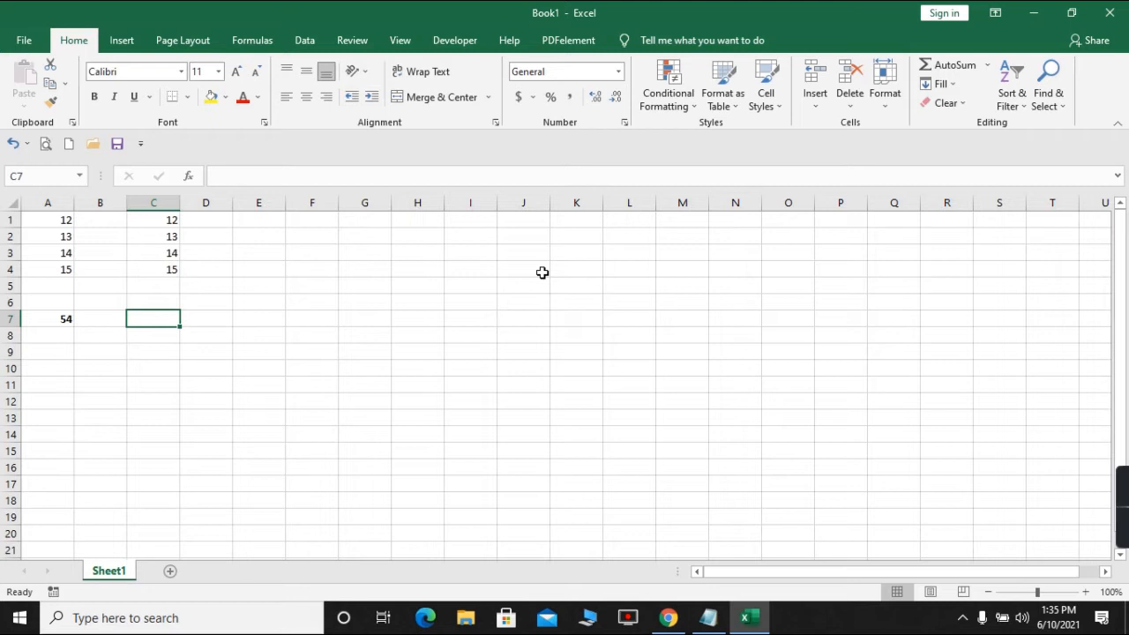
text(=)
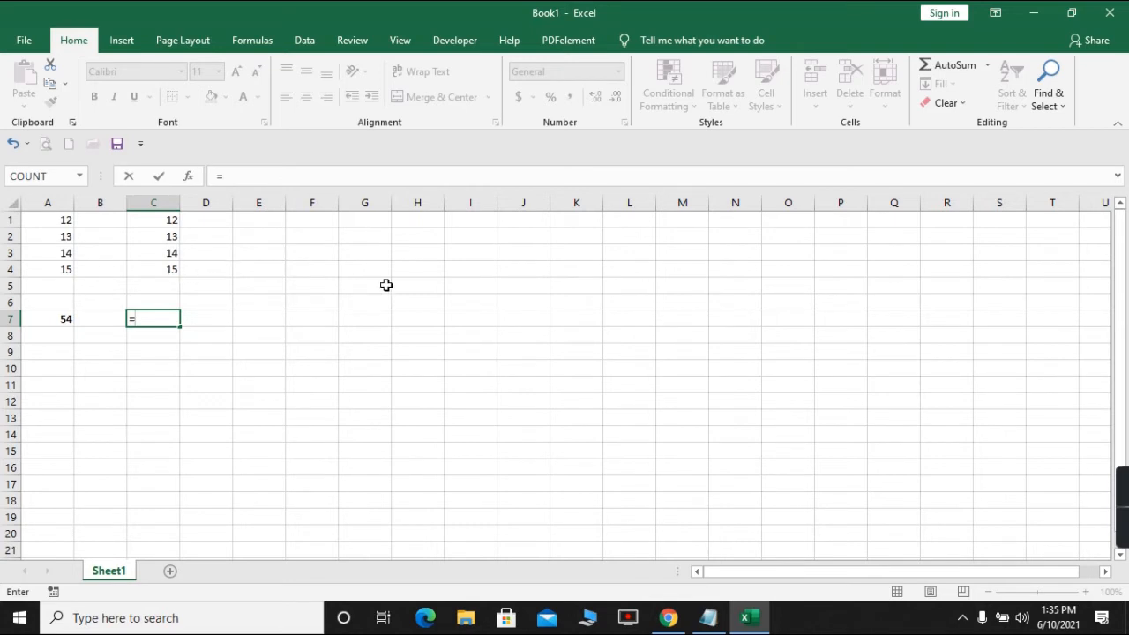
text(c4+)
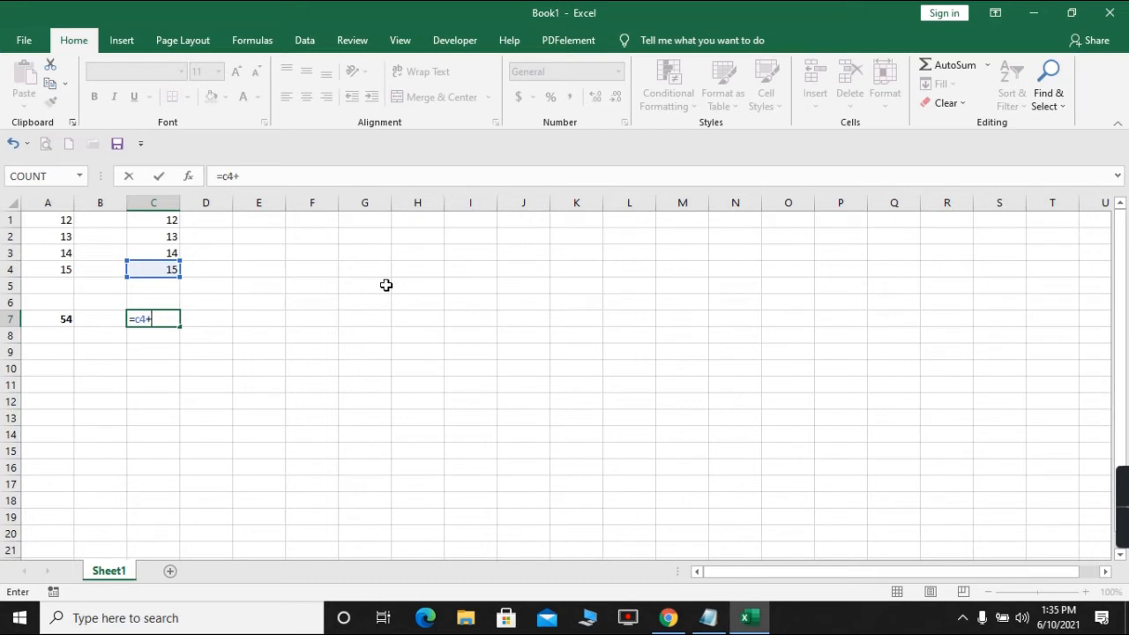
text(c3+)
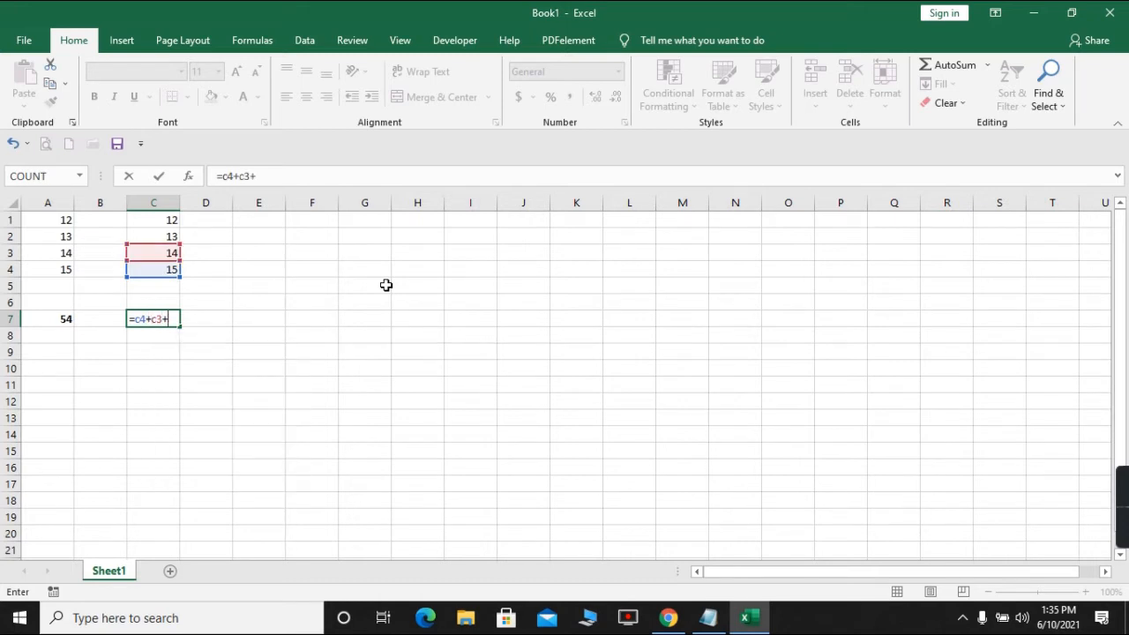
text(c2+c1)
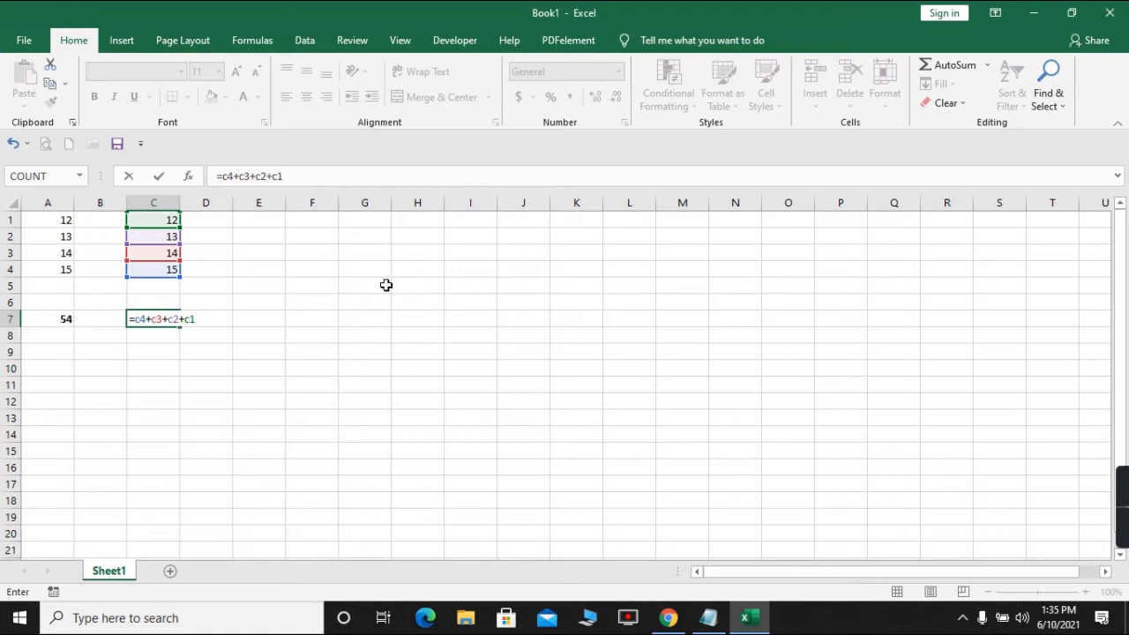
key(Return)
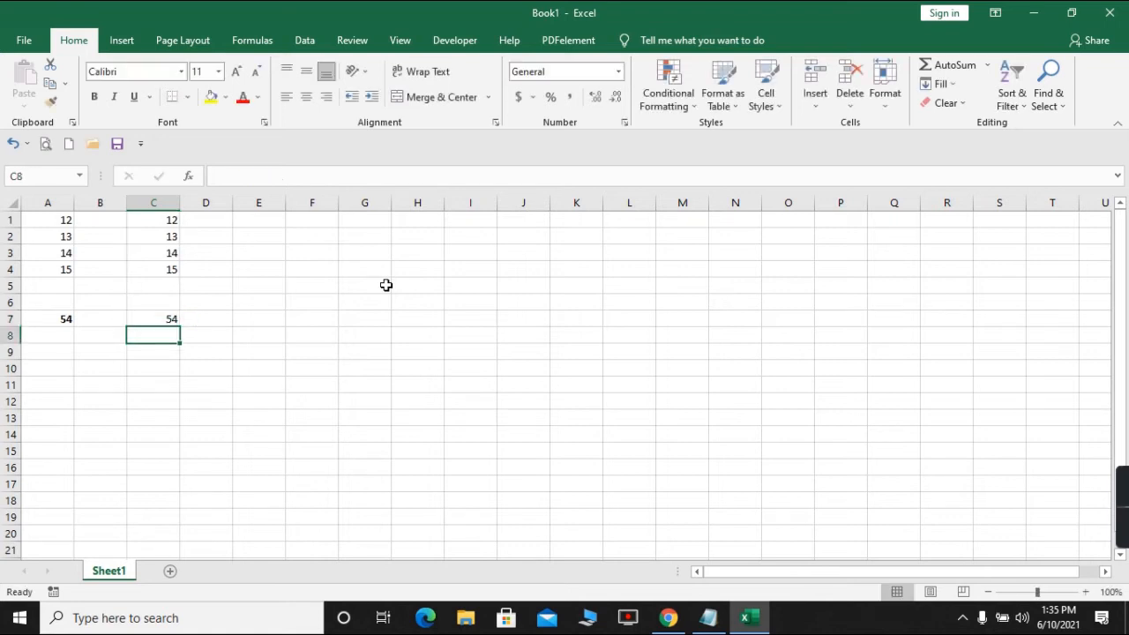
Make the total in cell C7 bold
key(Up)
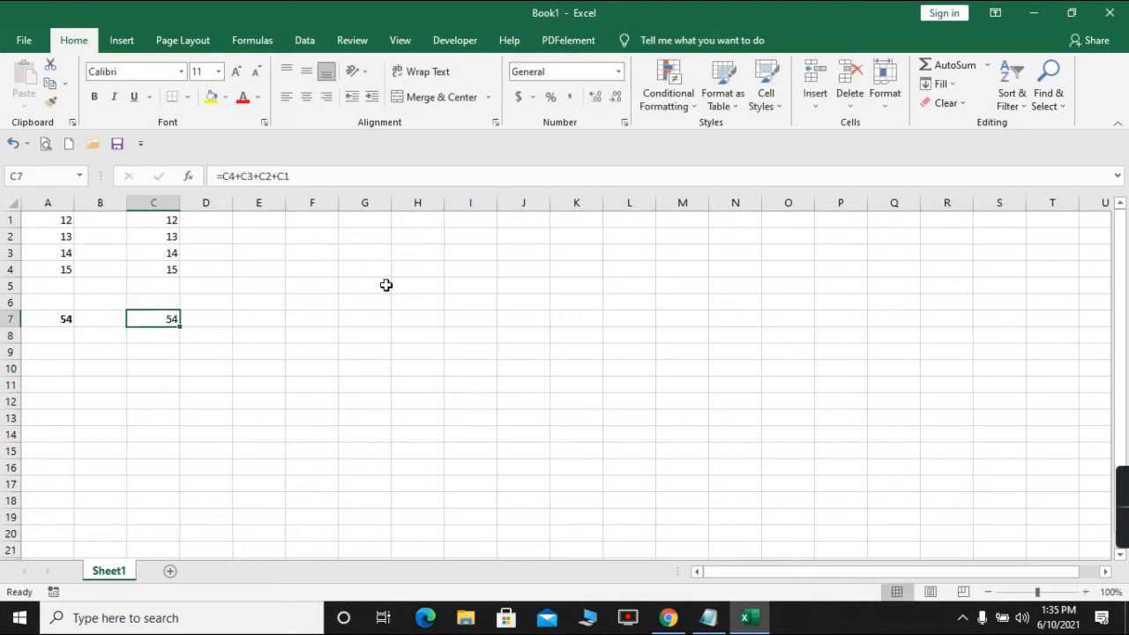
key(Right)
key(Left)
key(ctrl+b)
key(Down)
key(Left)
key(Left)
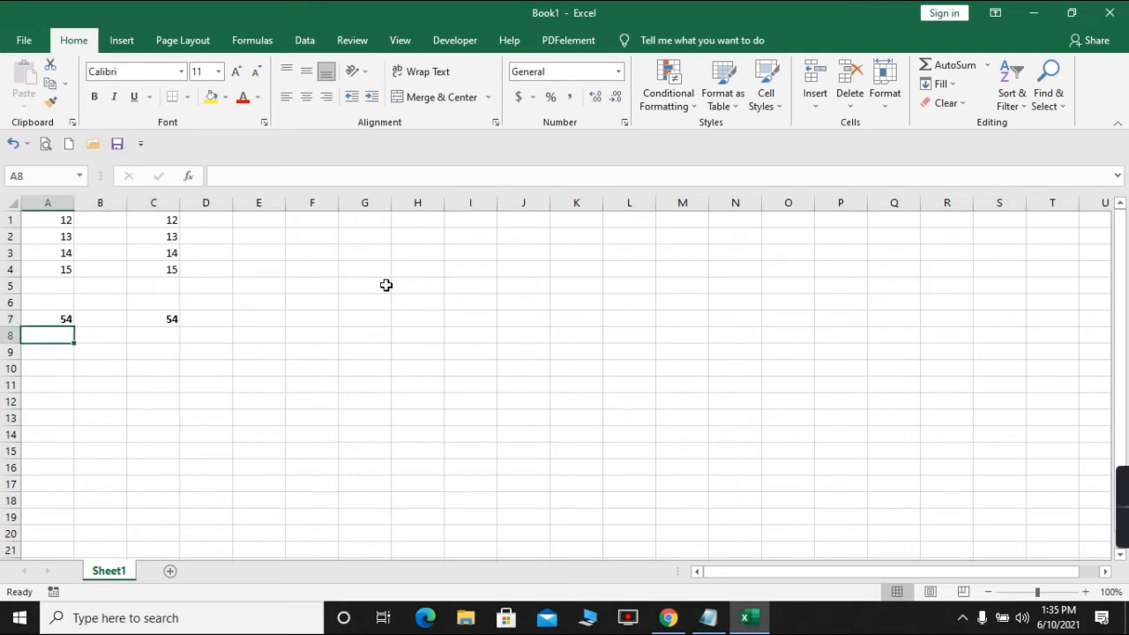
key(Down)
key(Down)
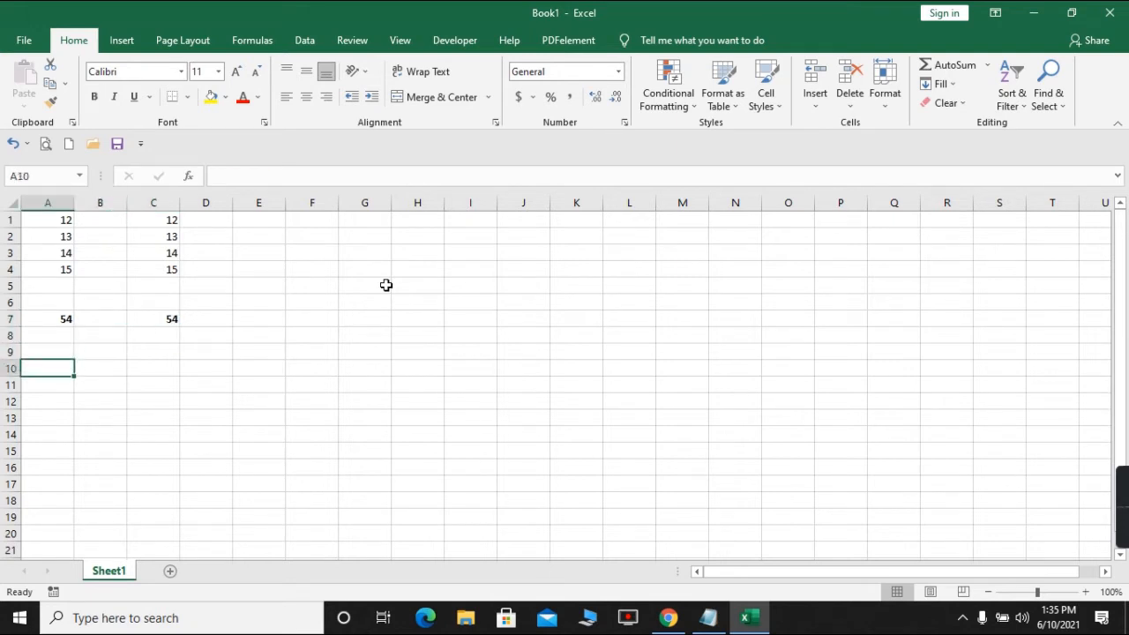
key(Up)
key(Up)
key(Up)
key(Up)
key(Up)
key(Up)
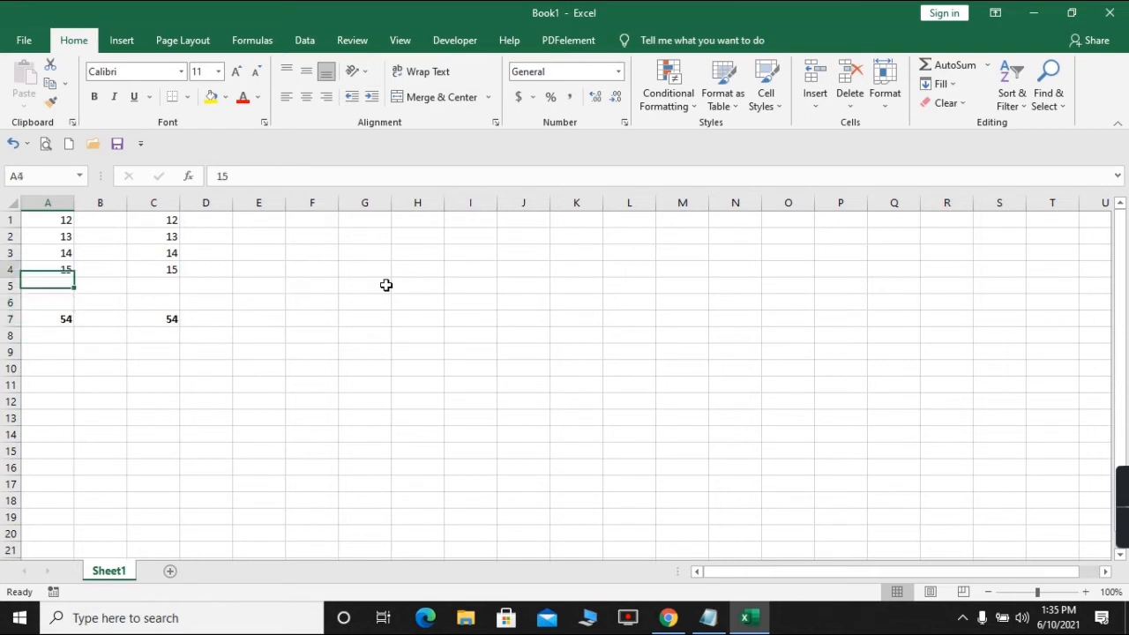
Compare the numbers in cells A1 through A4 with those in cells C1 through C4
key(shift+Up)
key(shift+Up)
key(shift+Up)
key(Right)
key(Right)
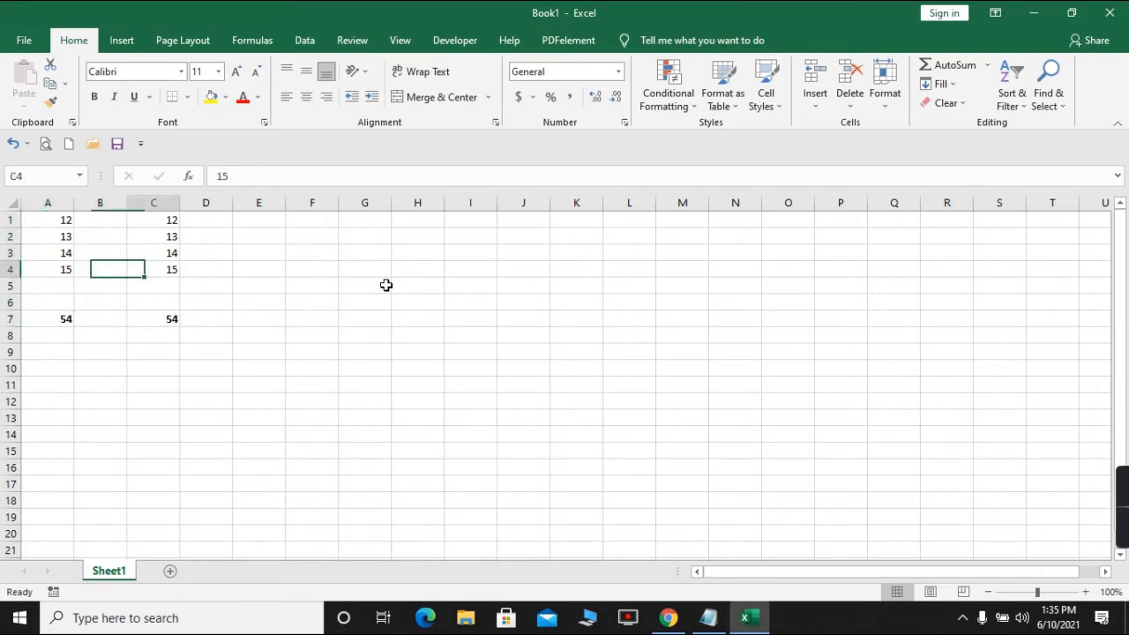
key(shift+Up)
key(shift+Up)
key(shift+Up)
key(Down)
key(Down)
key(Down)
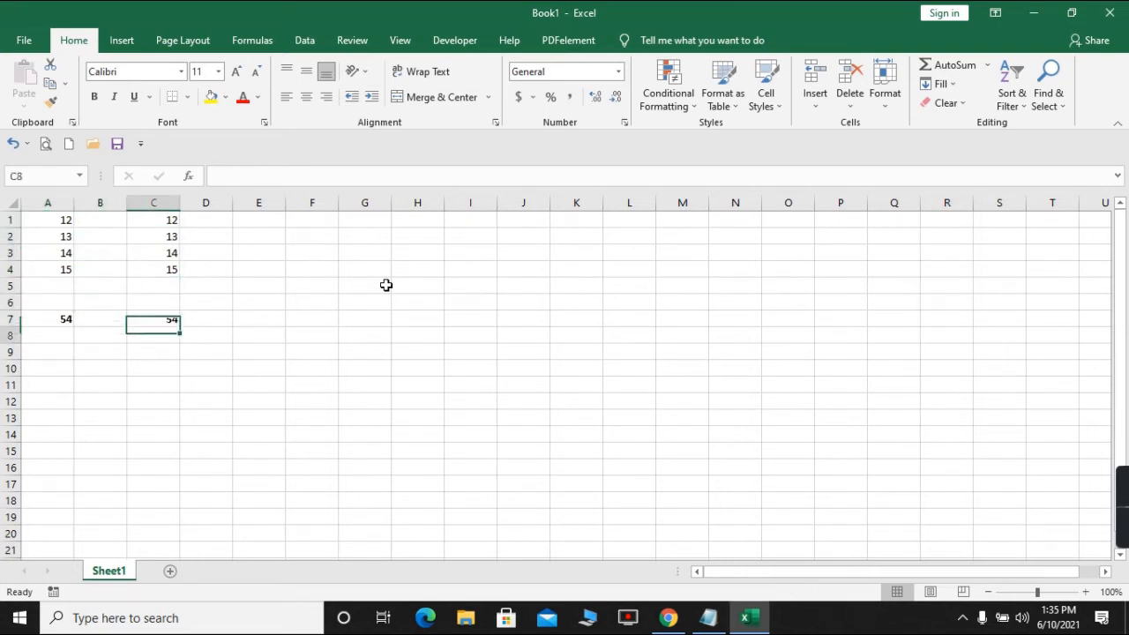
Enter the numbers 10, 20, 30 and 40 across row 10 in cells A10 through D10
key(Down)
key(Down)
key(Down)
key(Down)
key(Left)
key(Left)
key(Up)
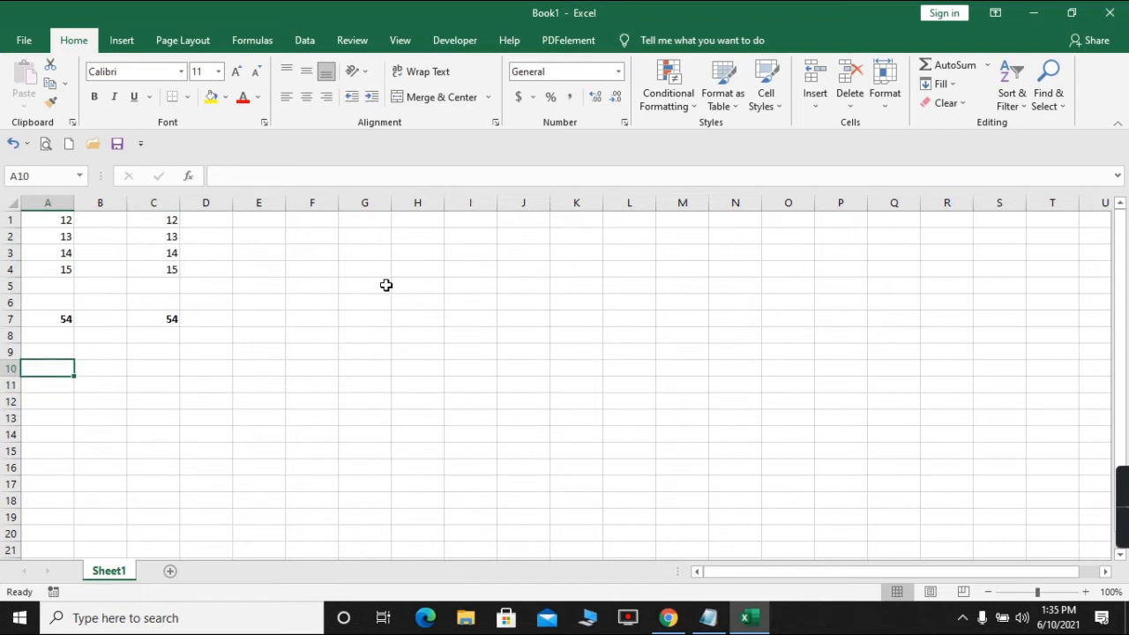
text(10)
key(Tab)
text(20)
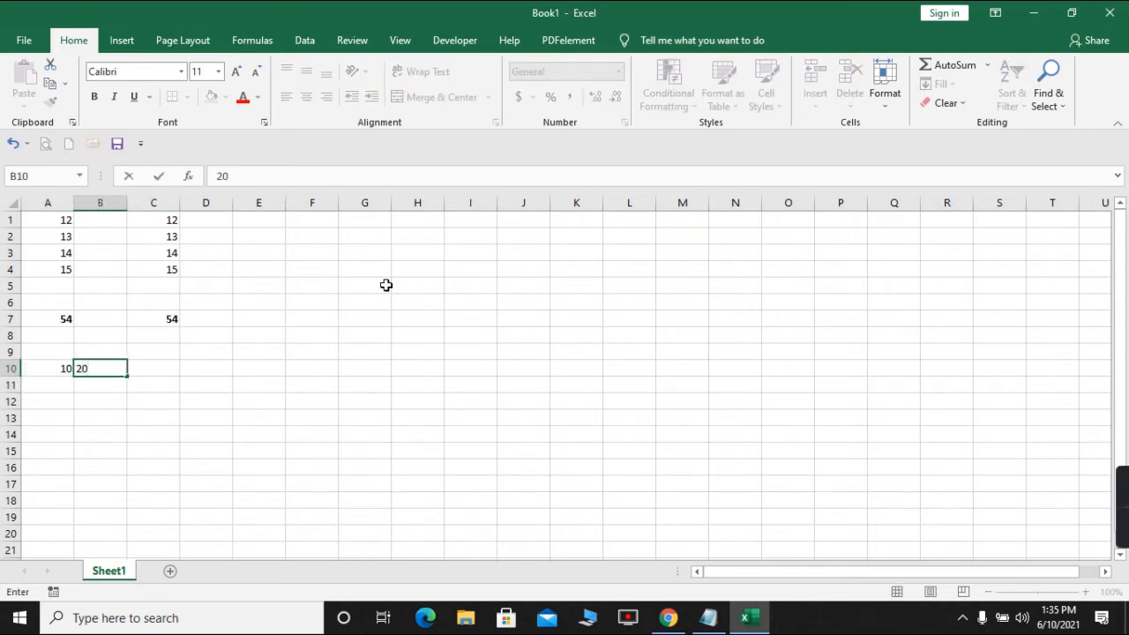
key(Tab)
text(30)
key(Tab)
key(Down)
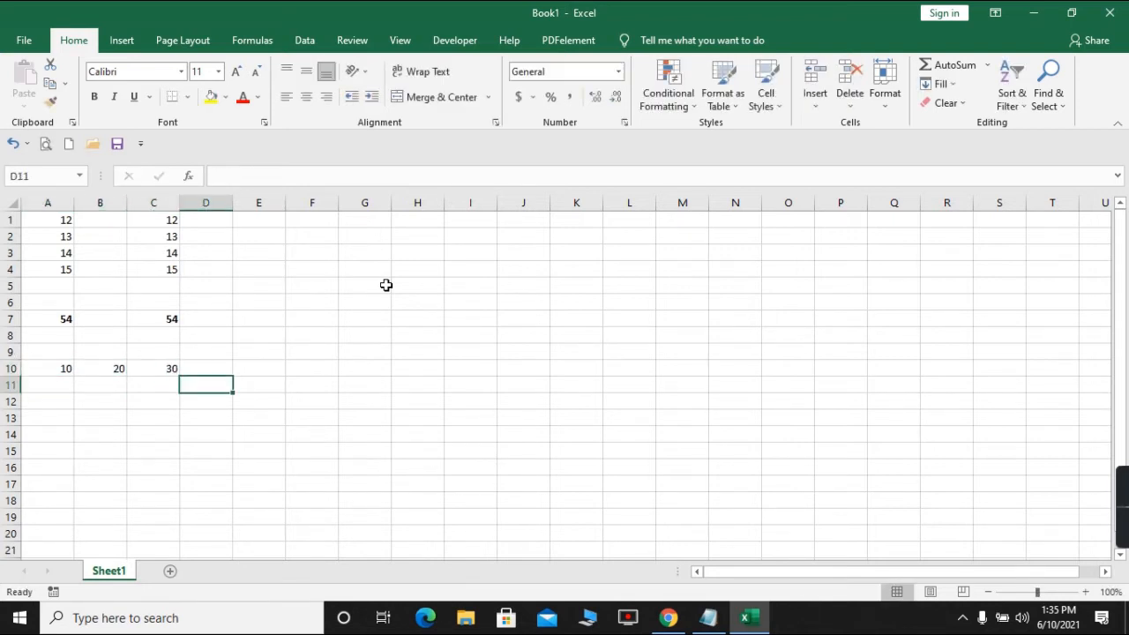
key(Up)
text(4)
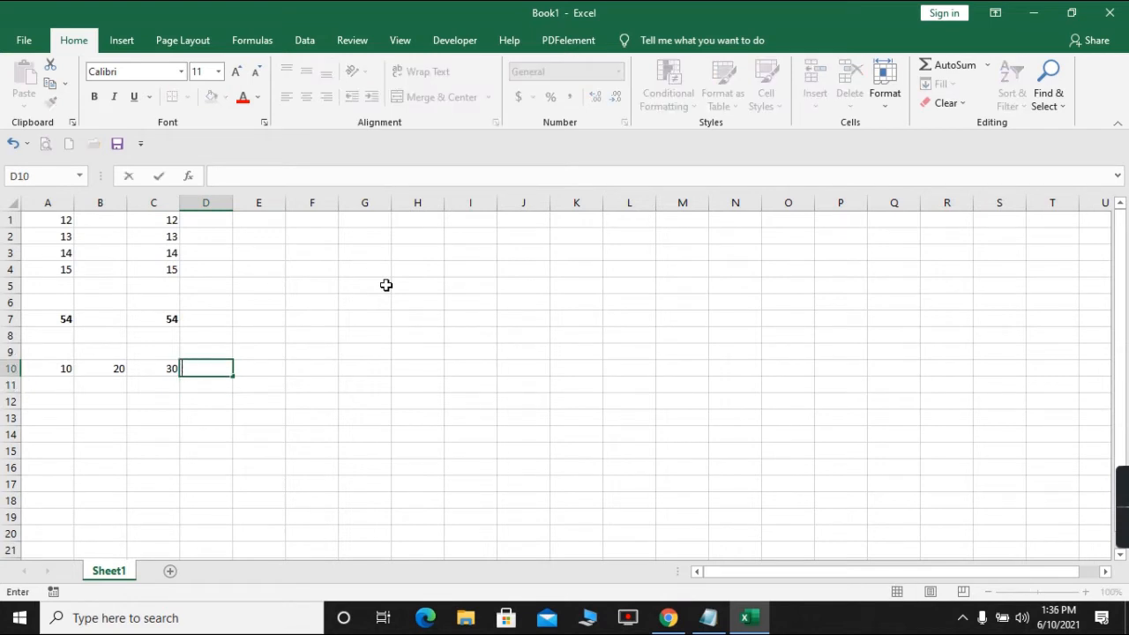
text(0)
key(Tab)
key(Down)
key(Up)
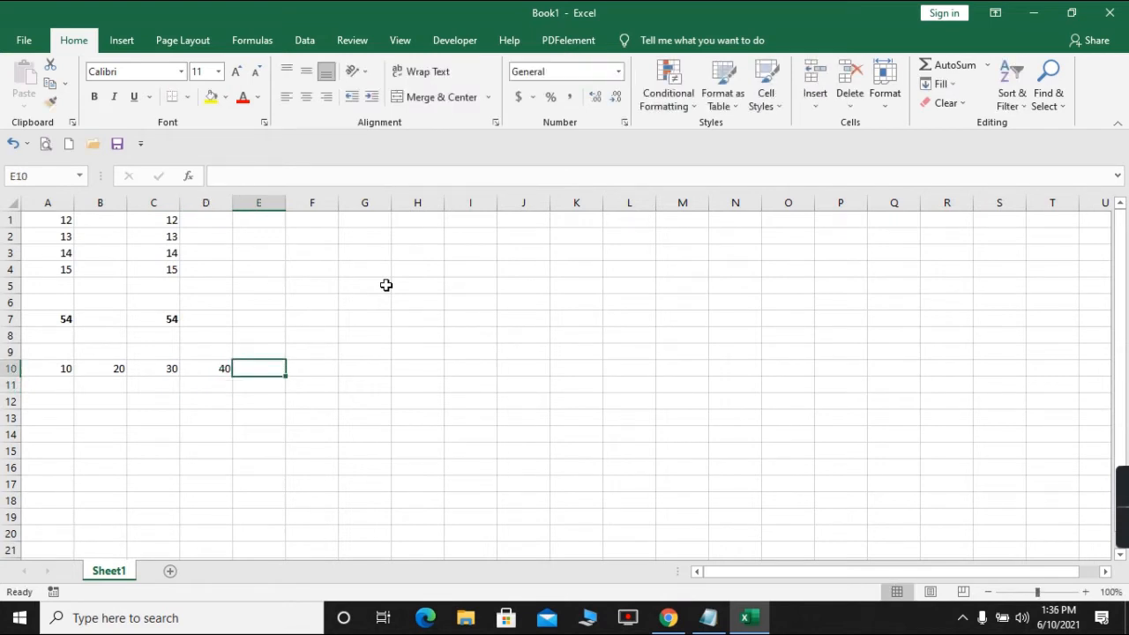
Enter the heading Result in cell F9
key(Tab)
key(Up)
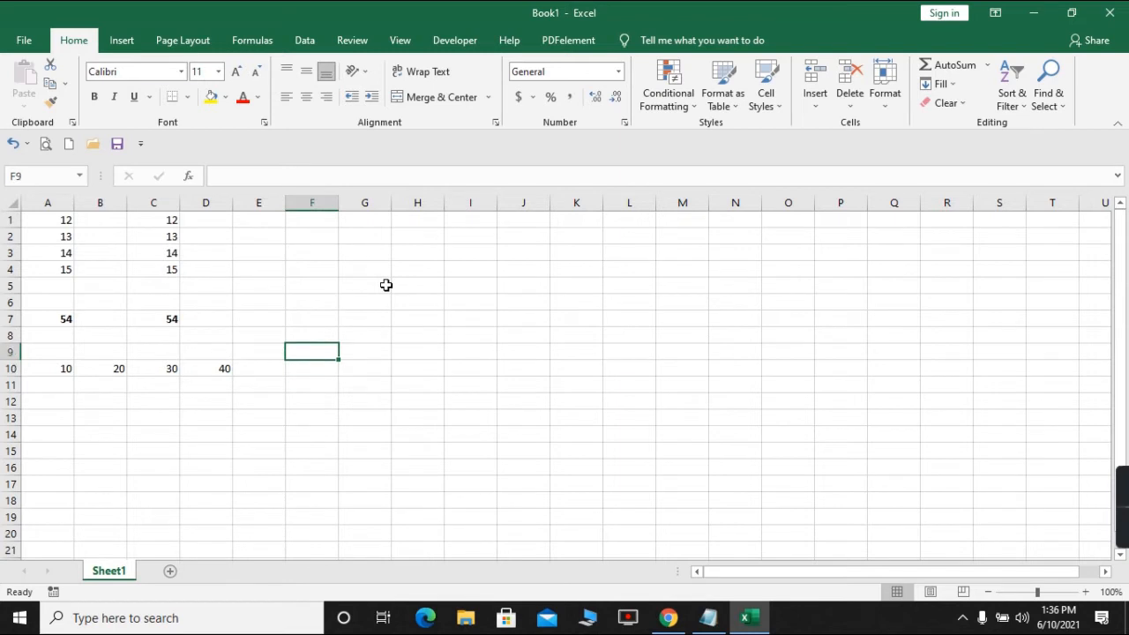
text(Result)
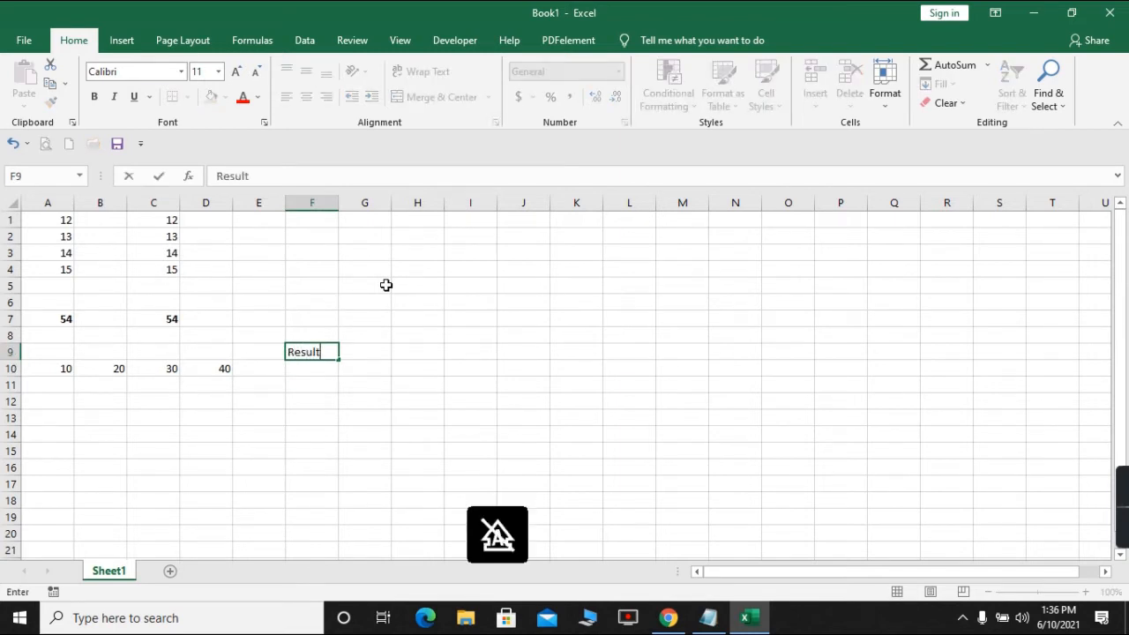
key(Return)
Add the four row 10 numbers in cell F10 with the formula =A10+B10+C10+D10
text(=)
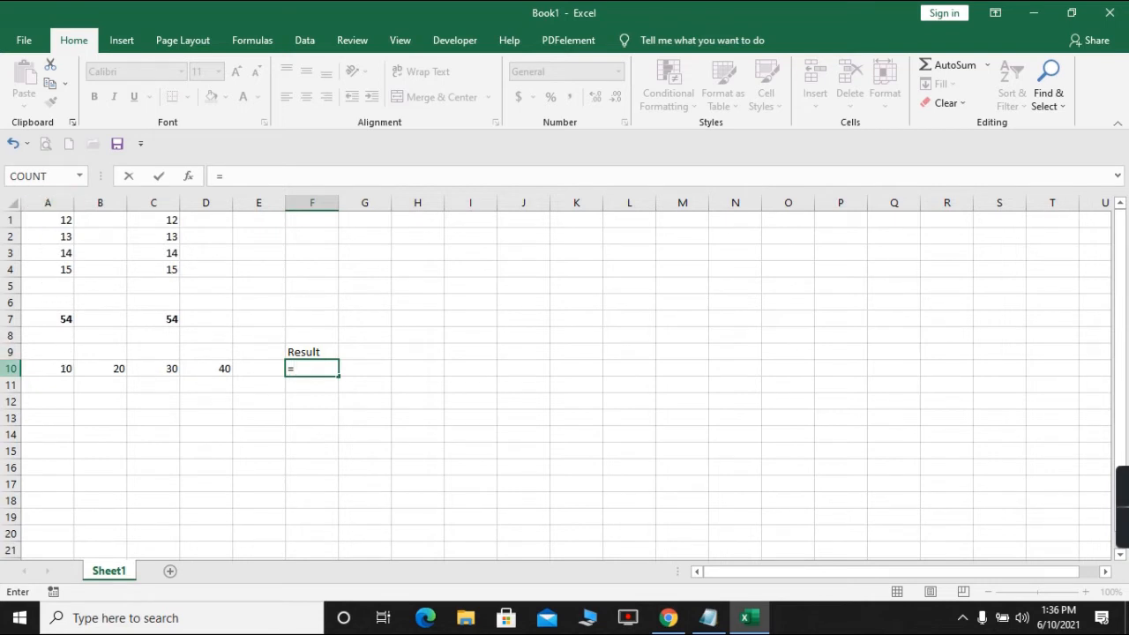
text(a10)
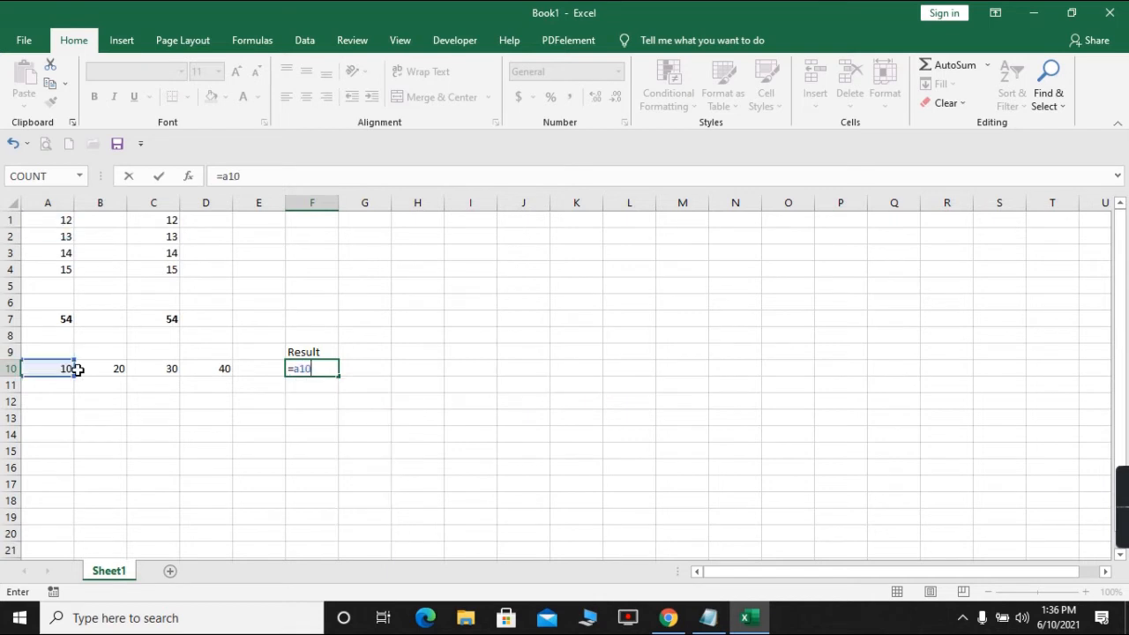
text(+b10+c)
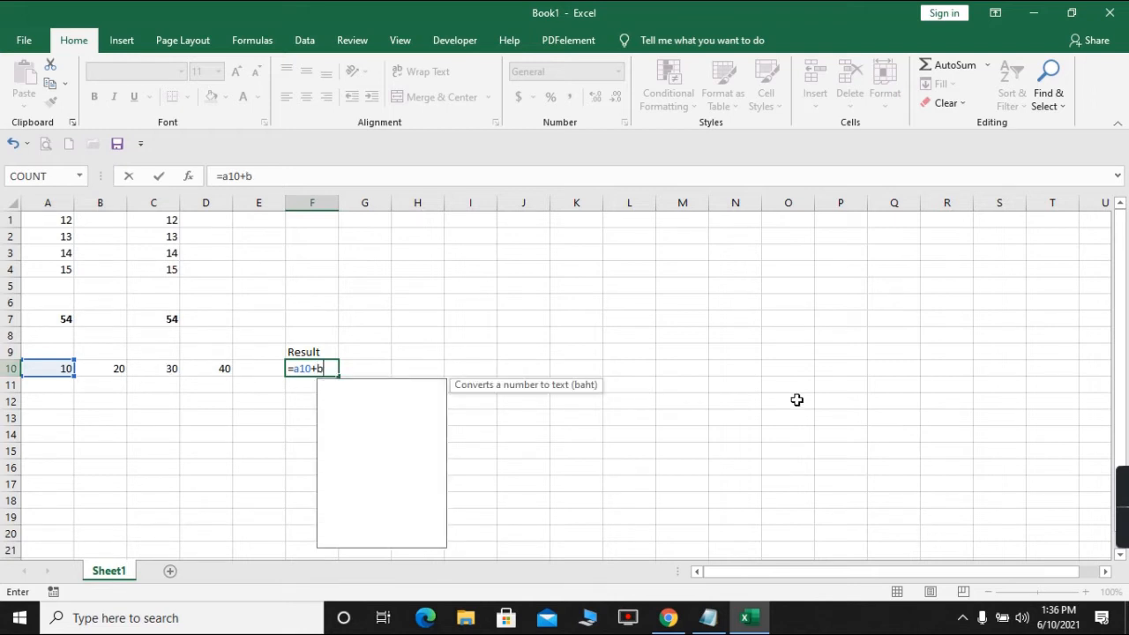
text(10)
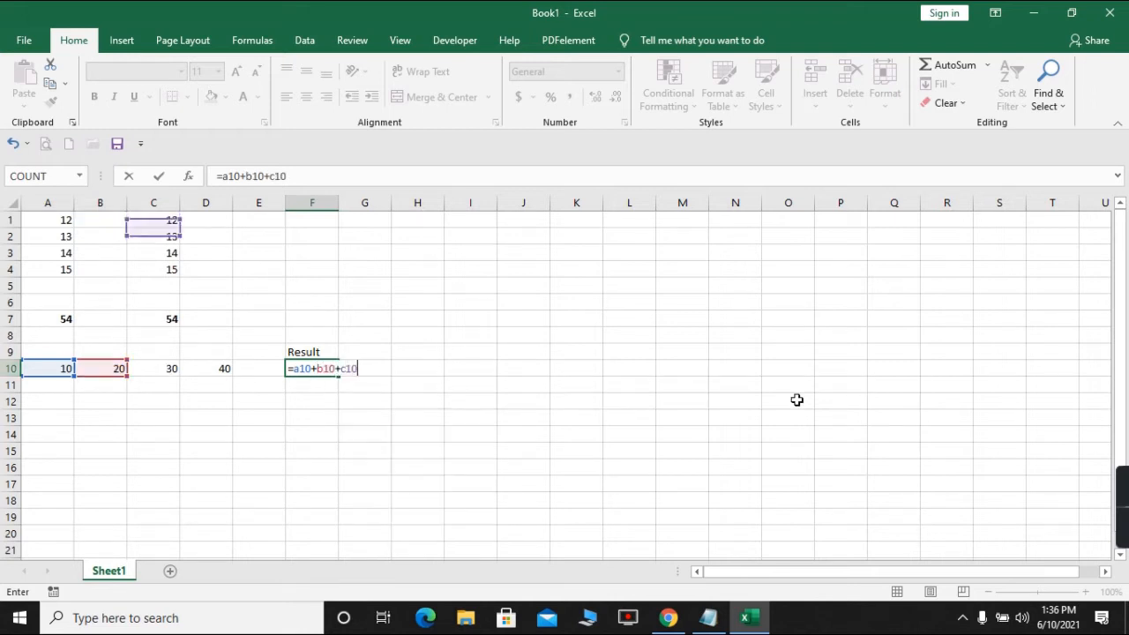
text(+d10)
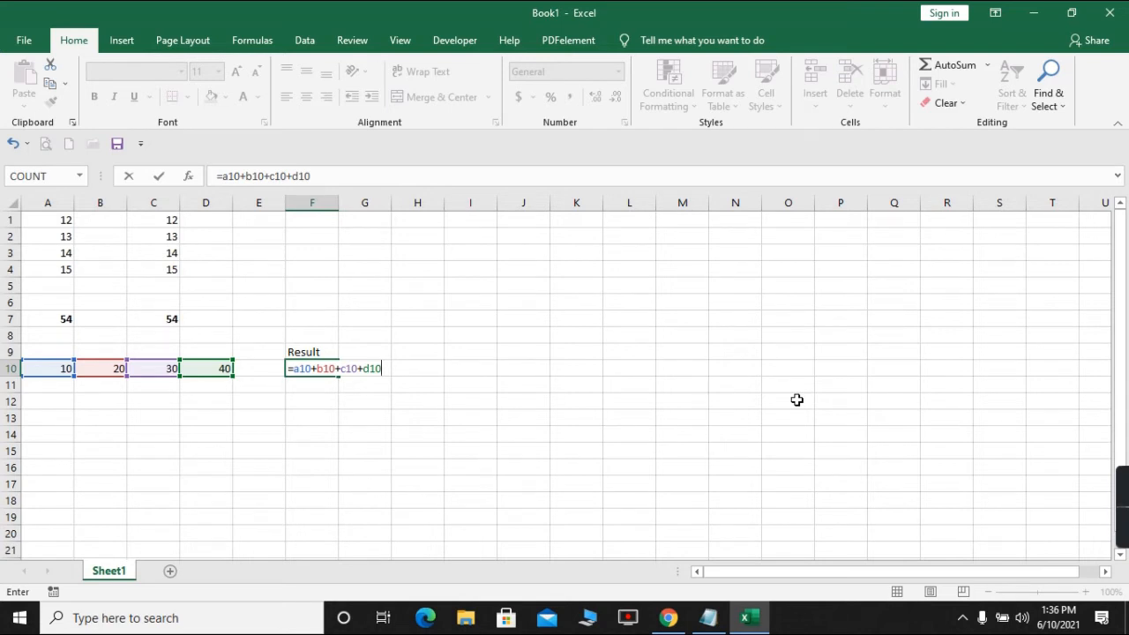
key(Return)
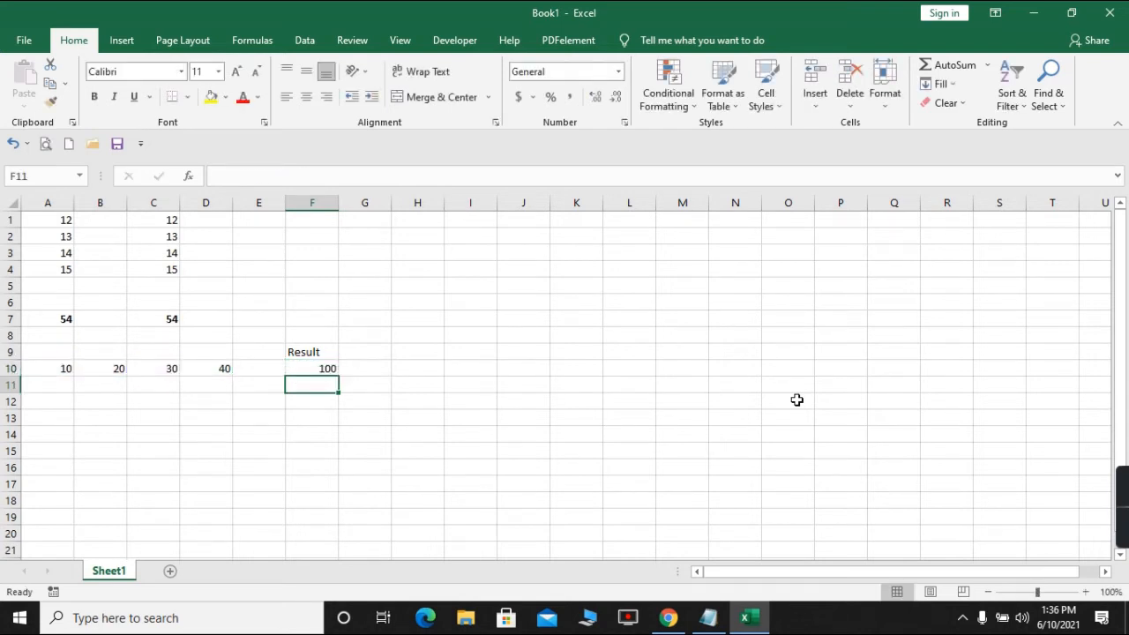
Make the total in cell F10 bold and inspect the cells its formula references, leaving the formula as it is
key(Up)
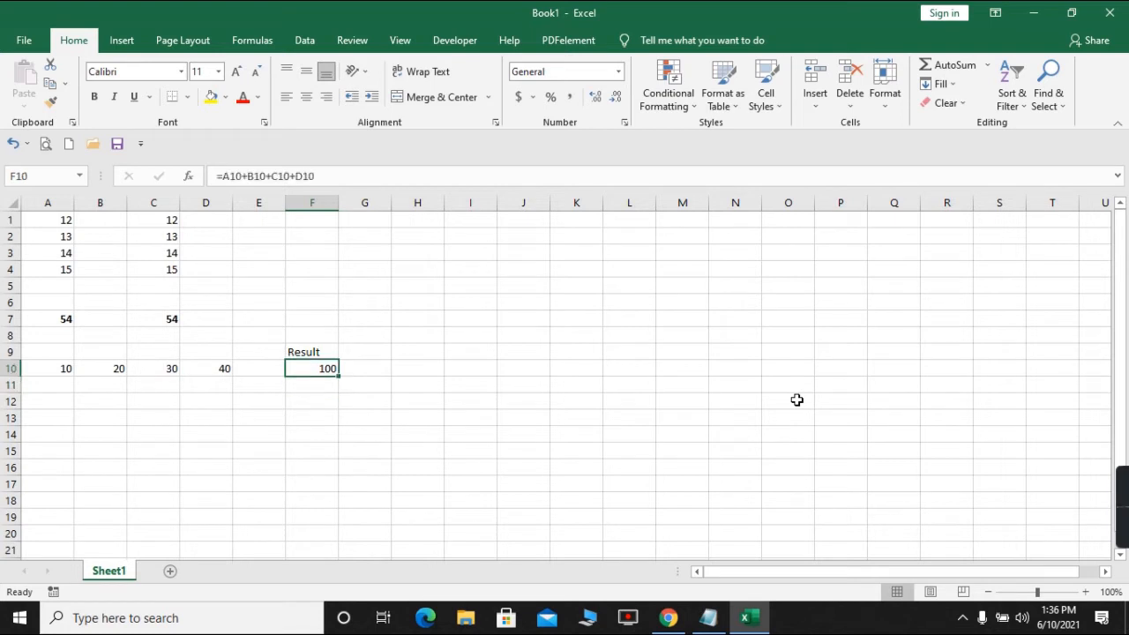
key(ctrl+b)
key(F2)
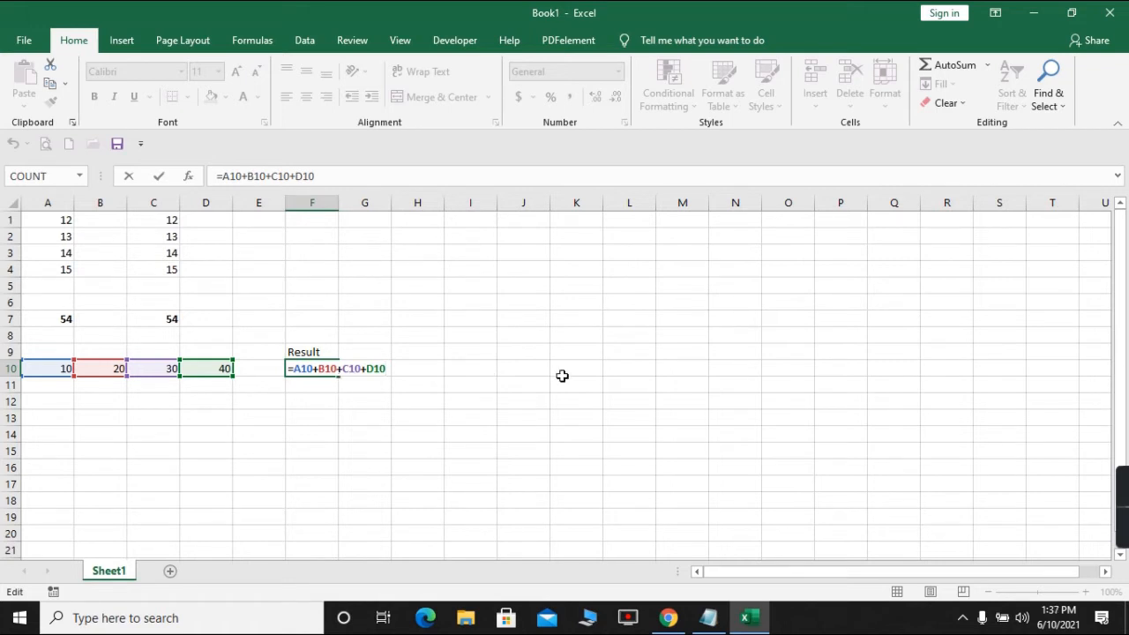
key(Return)
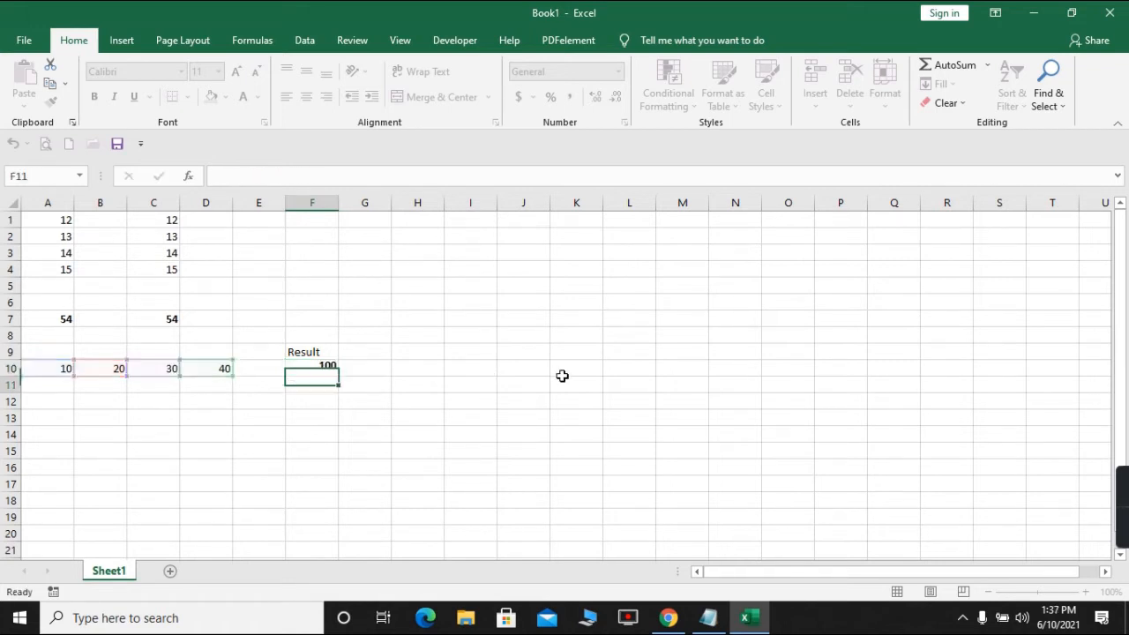
Add typed-in numbers directly in cell C14 with the formula =8+2+3+5+6
key(Up)
key(Up)
key(Up)
key(Up)
key(Up)
key(Up)
key(Up)
key(Up)
key(Up)
key(Up)
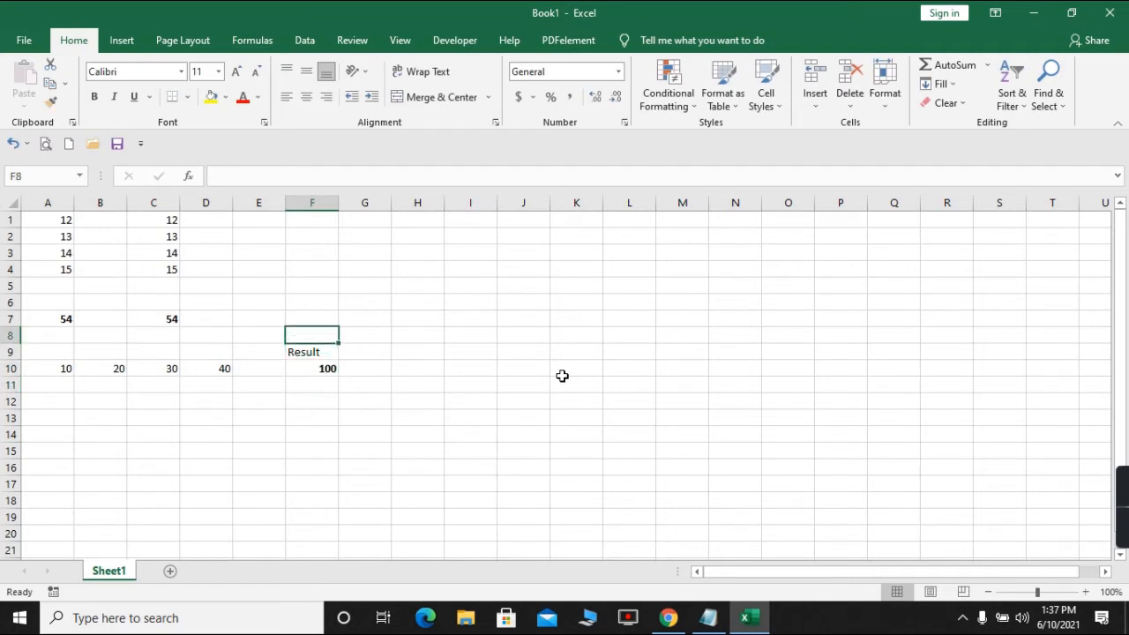
key(Left)
key(Left)
key(Left)
key(Down)
key(Down)
key(Down)
key(Down)
key(Down)
key(Down)
key(Down)
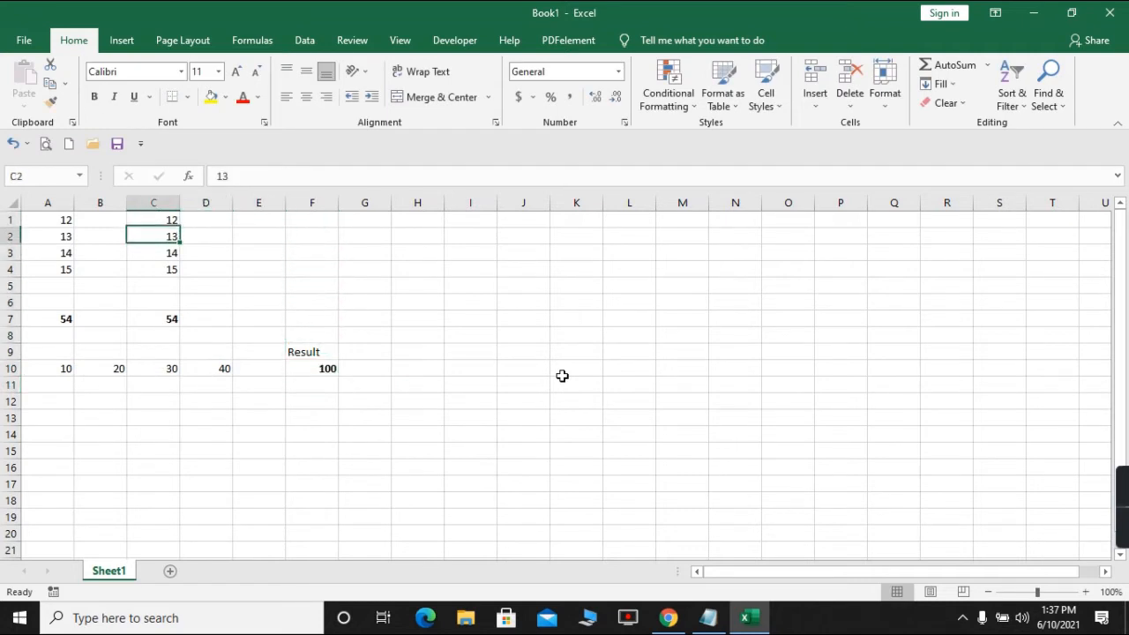
key(Down)
key(Down)
key(Down)
key(Down)
key(Down)
key(Down)
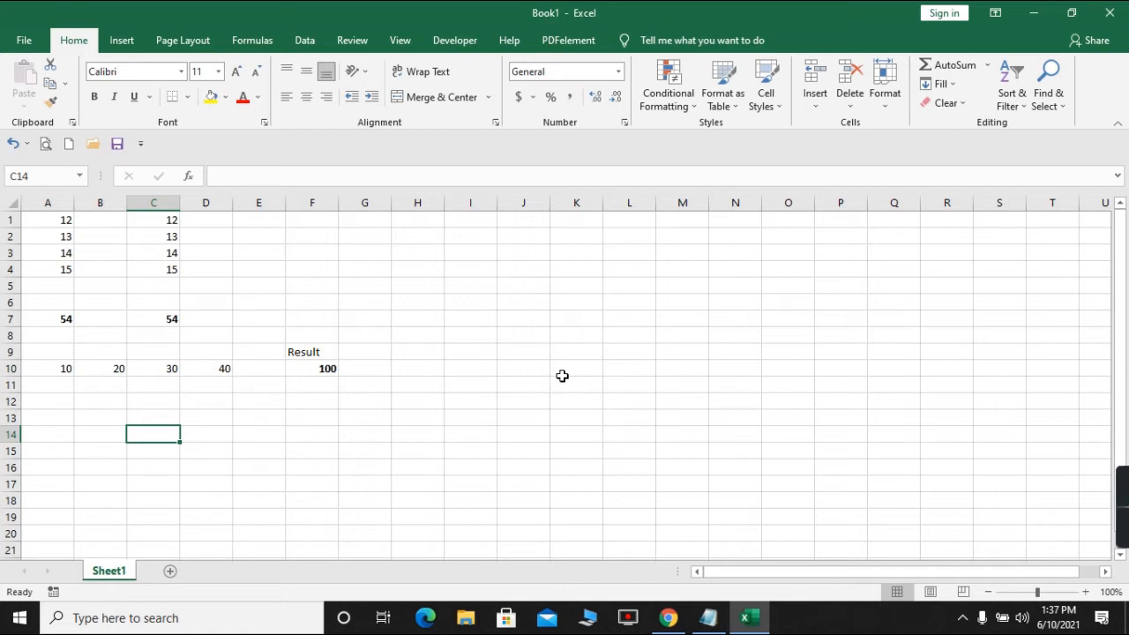
text(=)
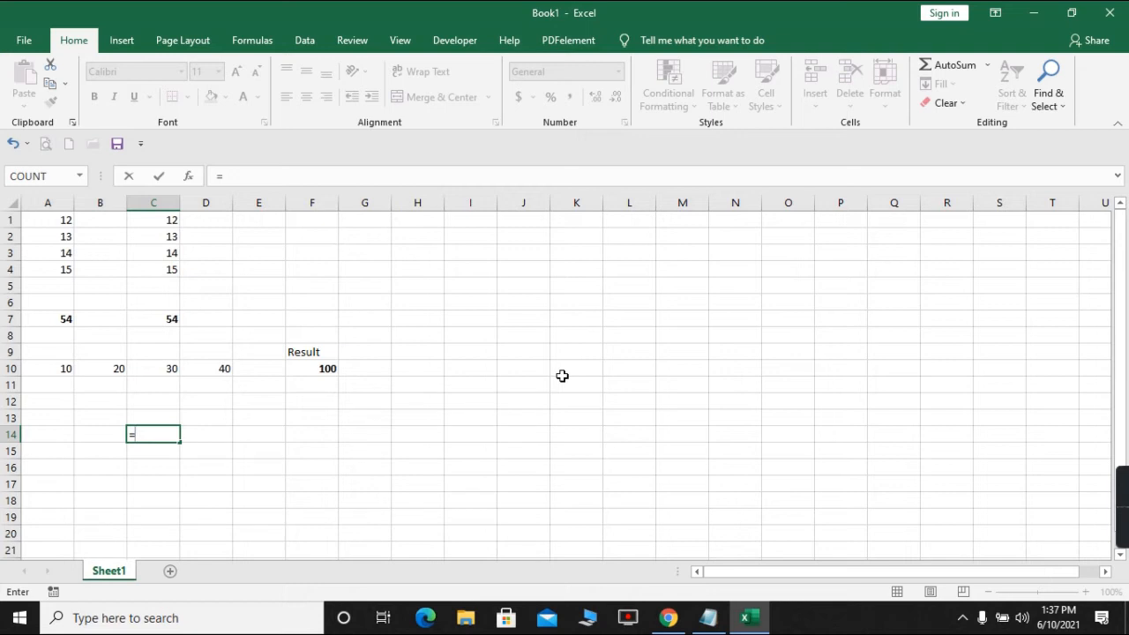
text(8+2+3+5+6)
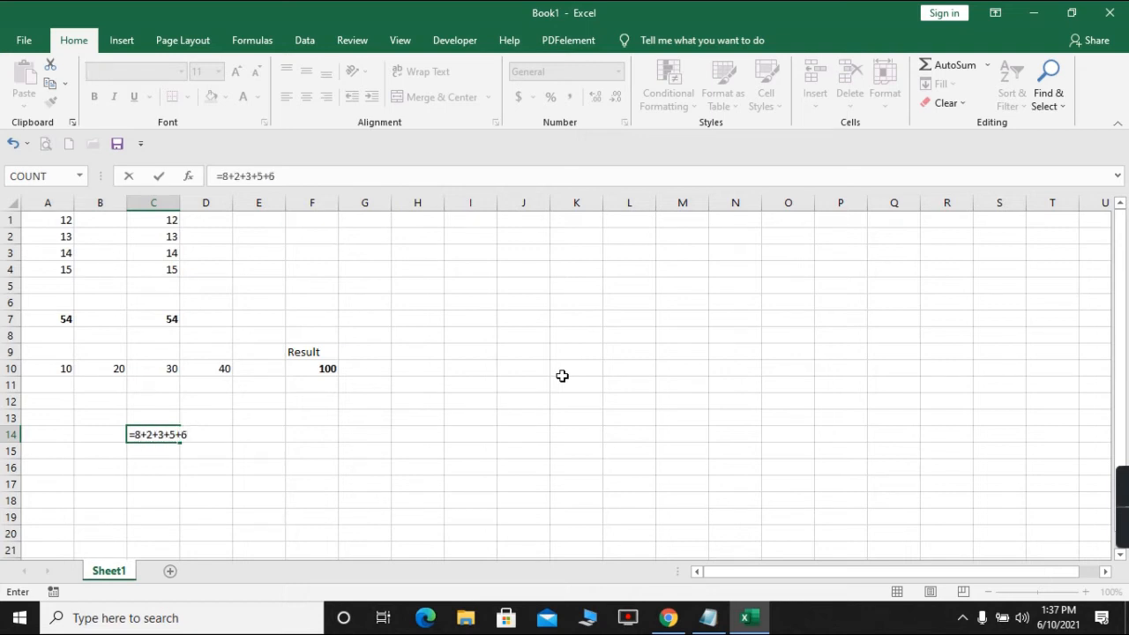
key(Return)
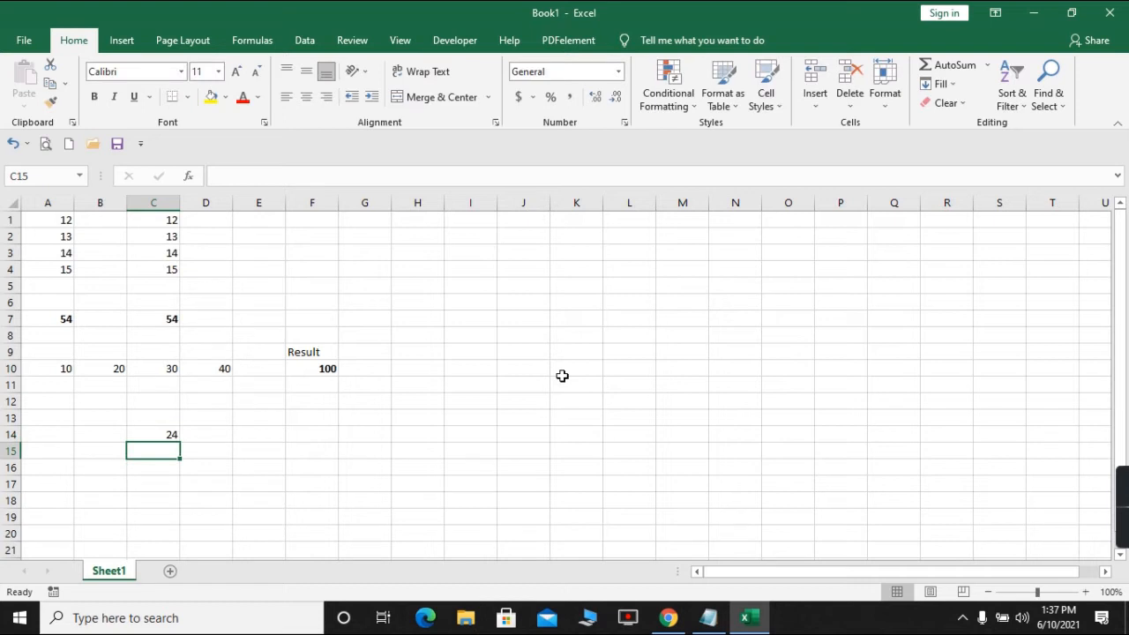
Make the total in cell C14 bold
key(Up)
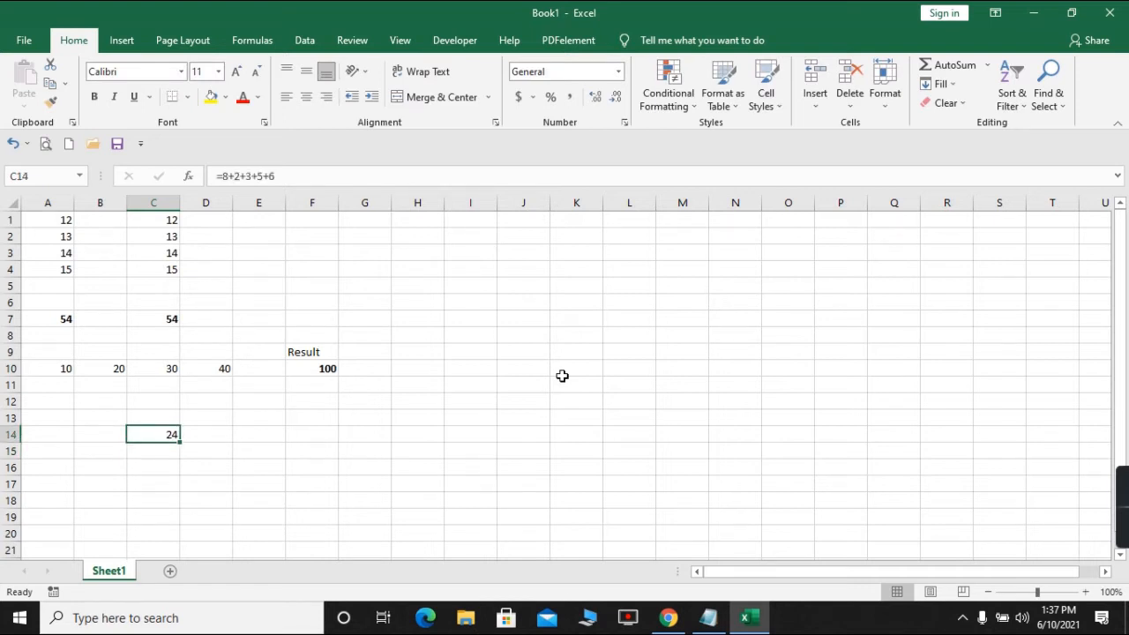
key(ctrl+b)
key(Down)
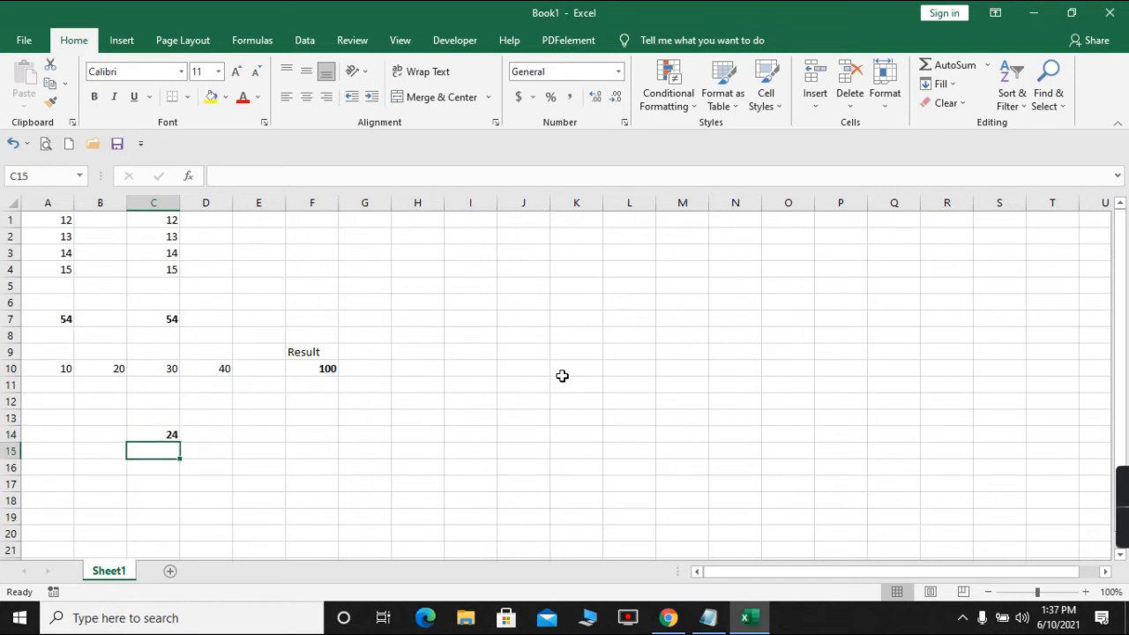
Calculate a mixed-operator expression in cell F14 with the formula =7+8-2*9/2+(84+100)
key(Down)
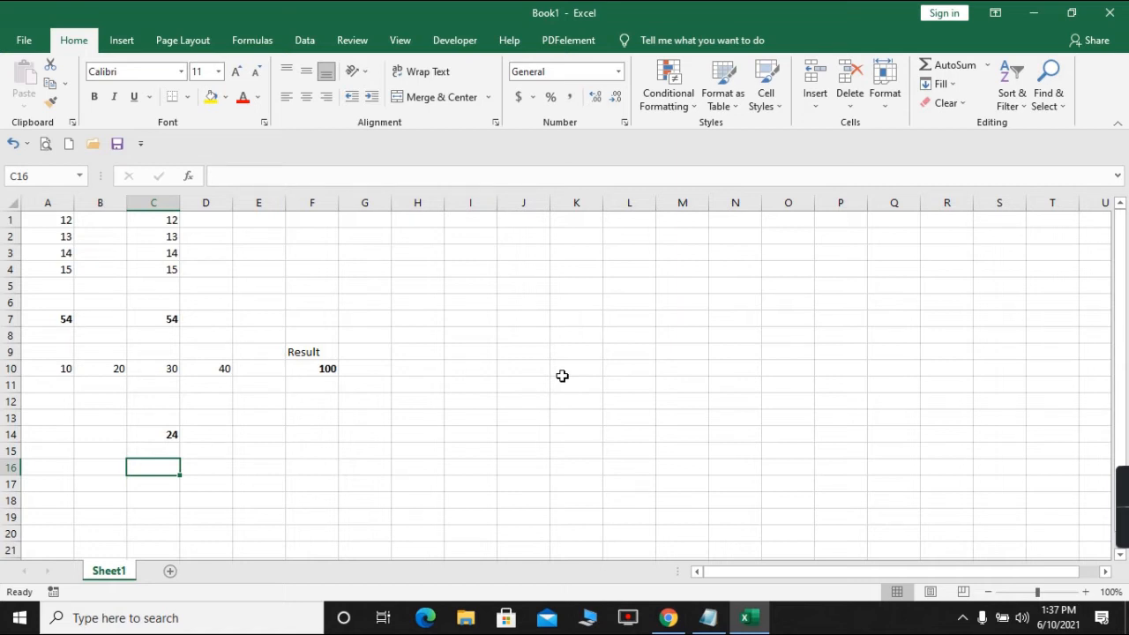
key(Up)
key(Up)
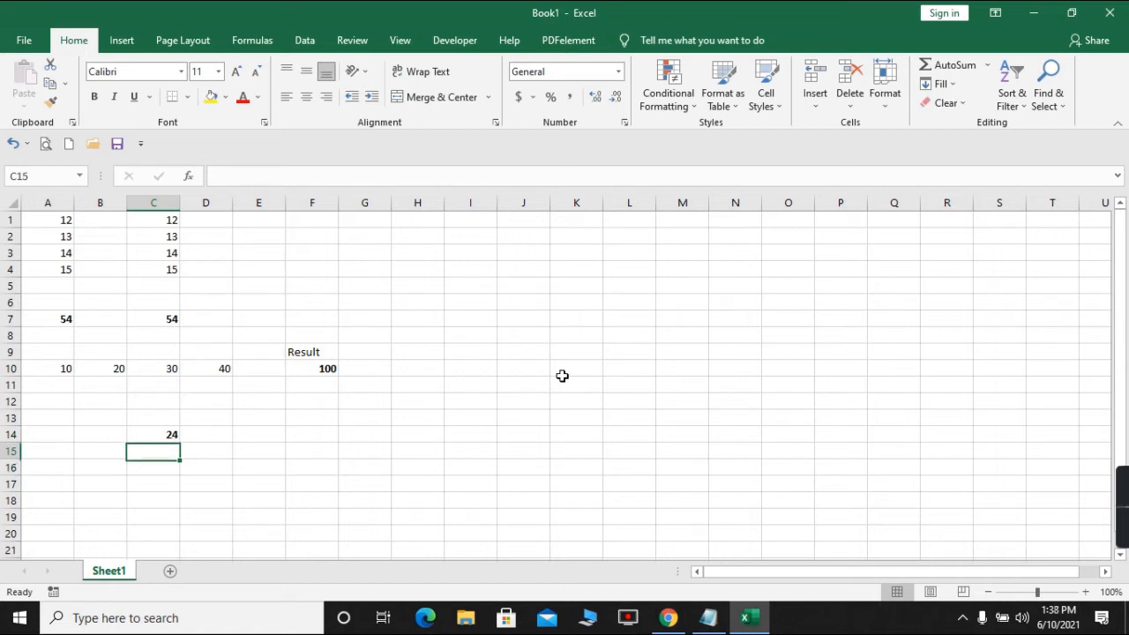
key(Right)
key(Right)
key(Right)
key(Right)
key(Up)
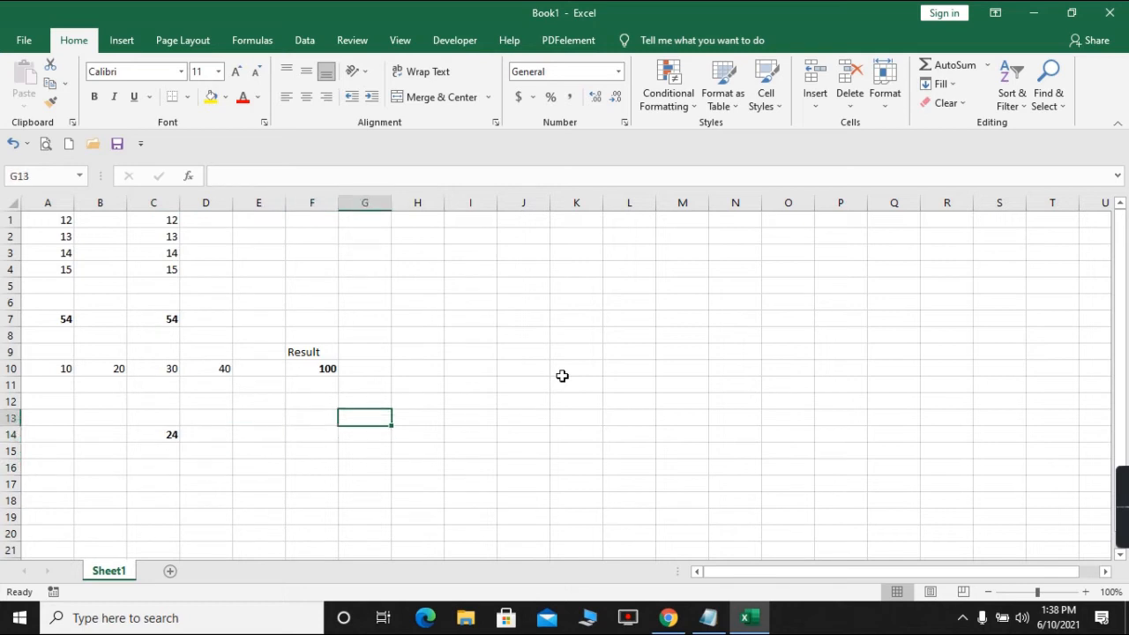
key(Left)
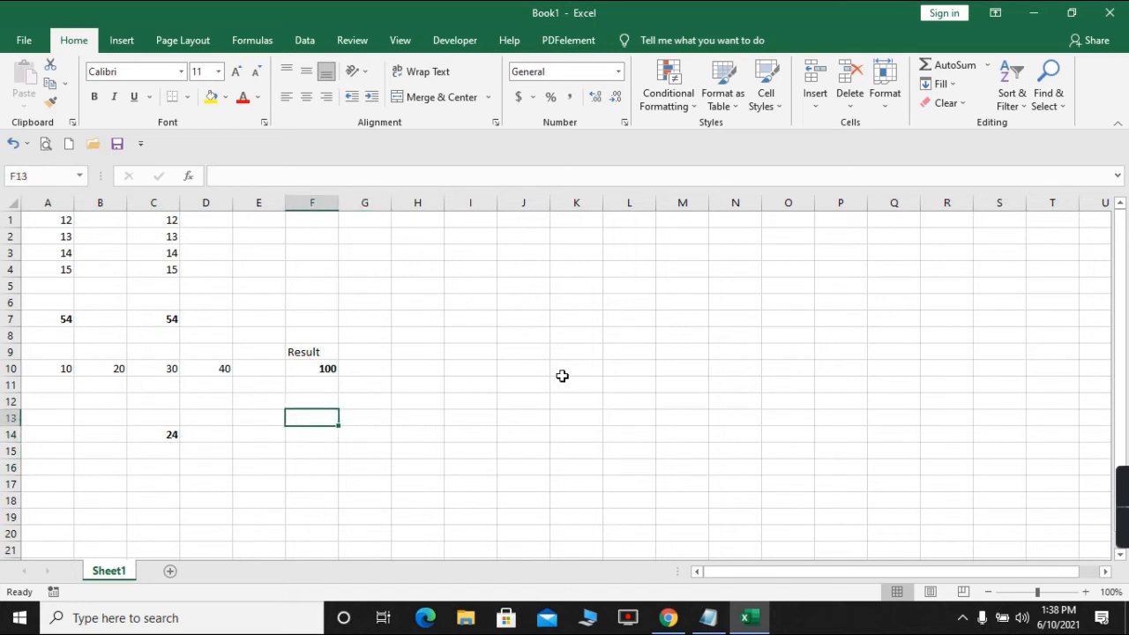
key(Down)
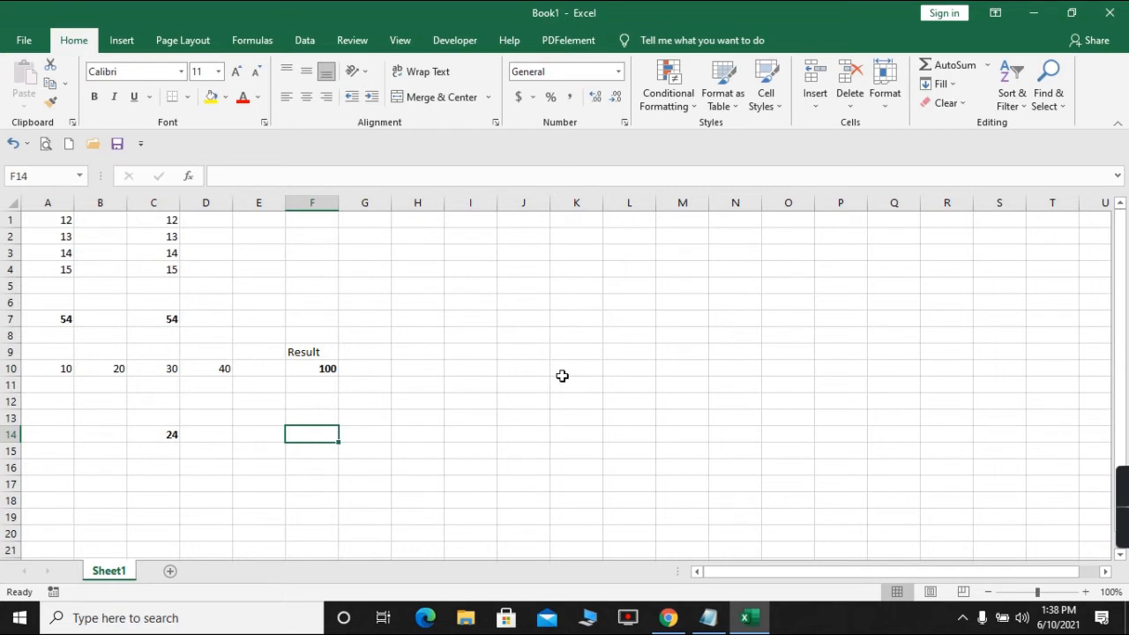
text(=)
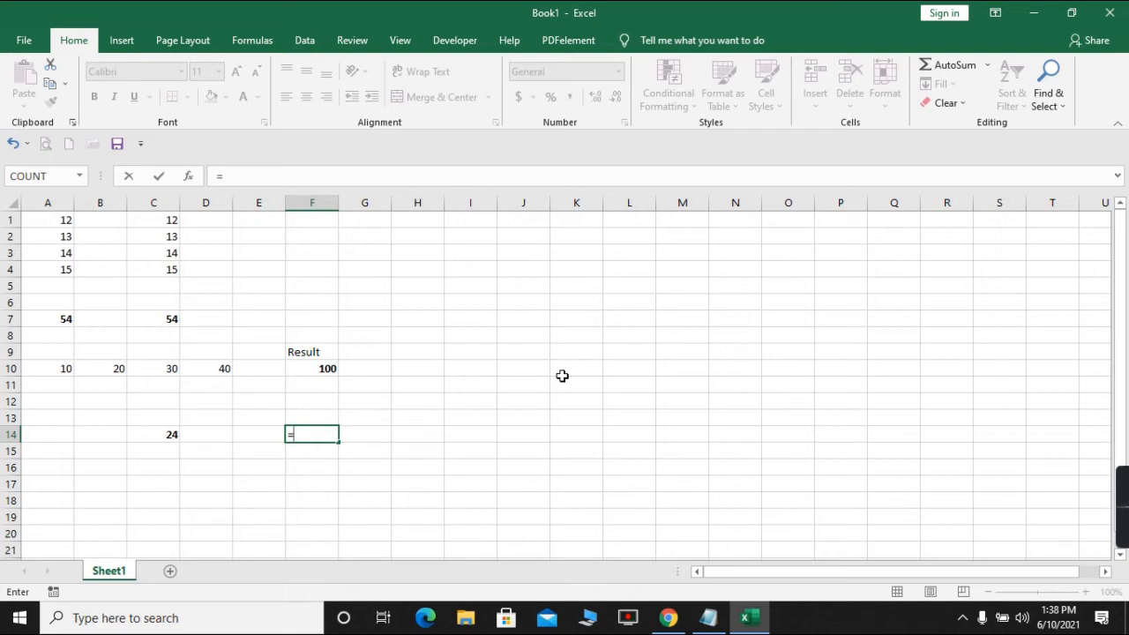
text(7+8-2)
text(*9)
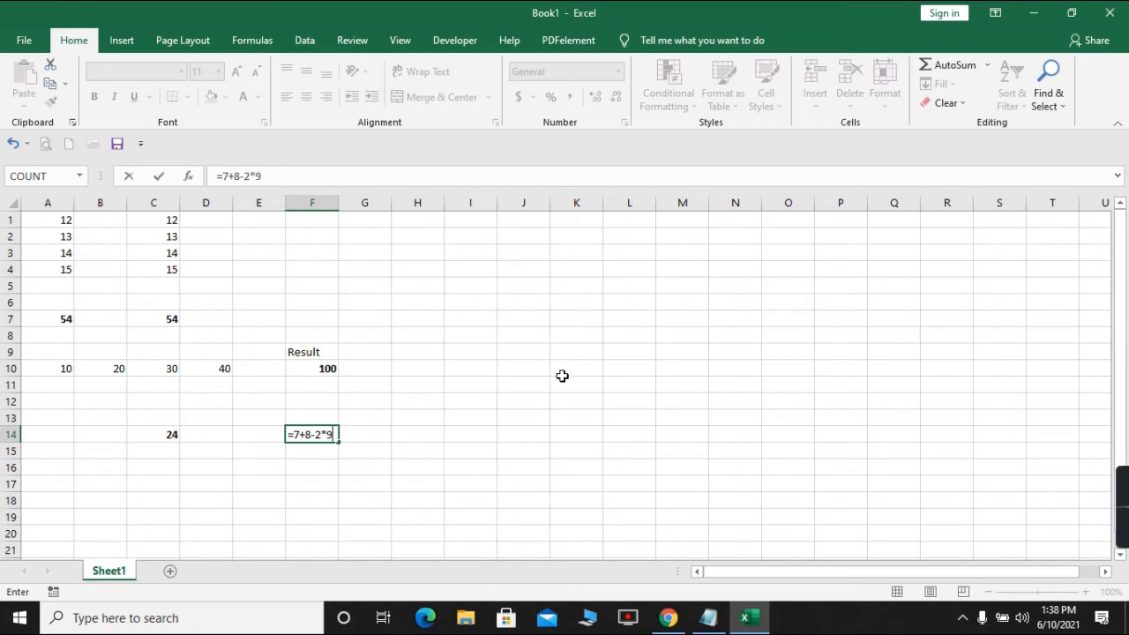
text(/2+(84+100))
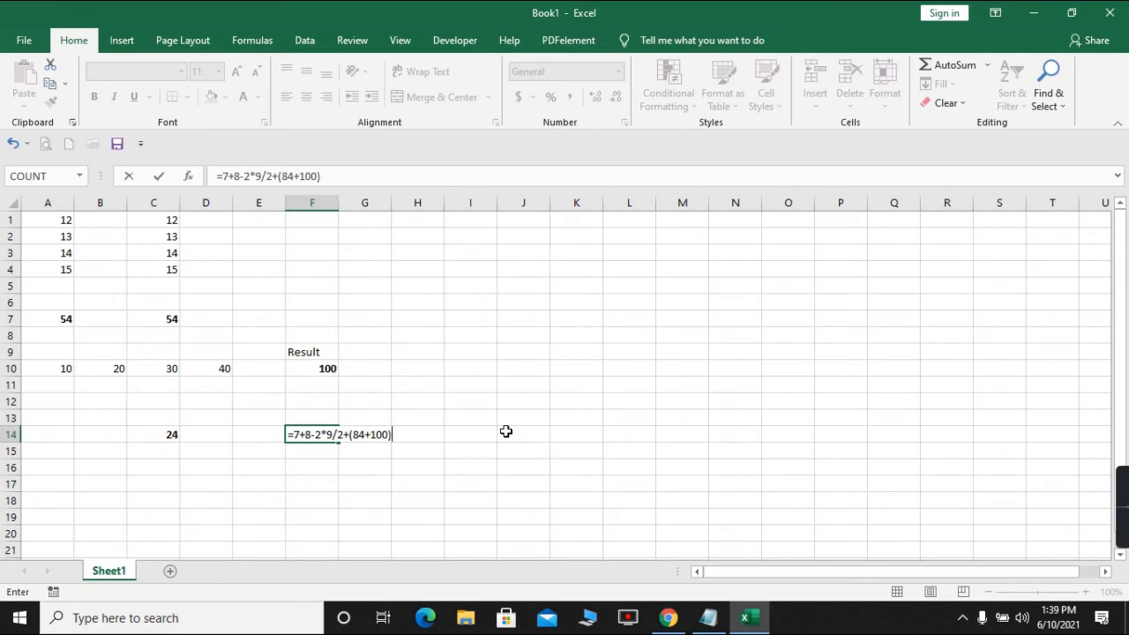
key(Return)
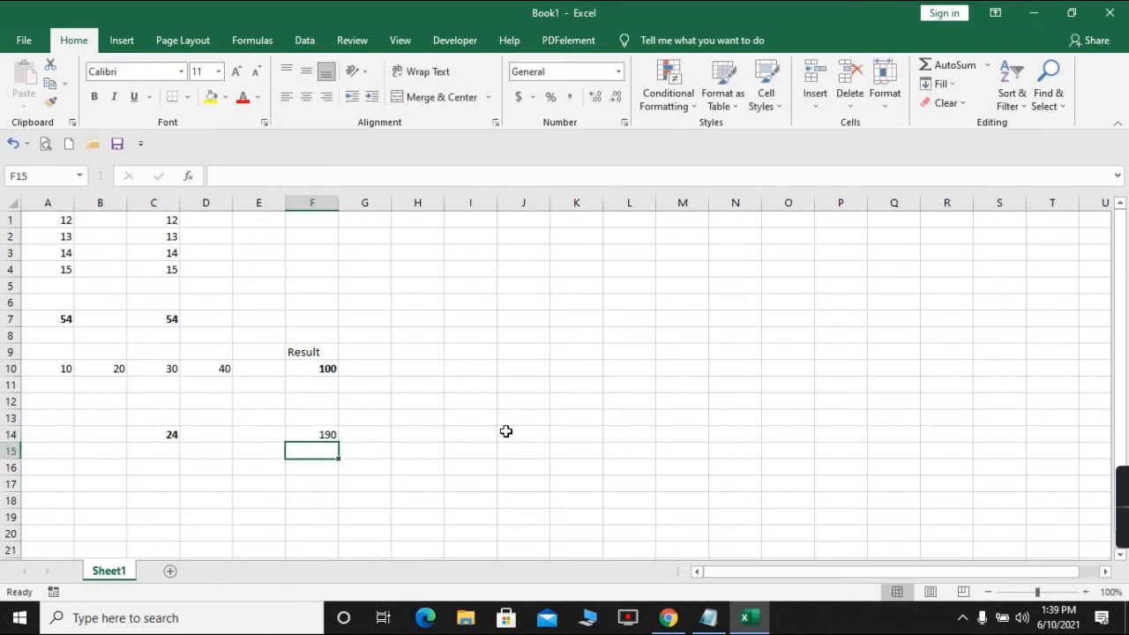
Calculate a mixed-operator expression in cell D17 with the formula =1+6+9-2-(24*89)/5
key(Up)
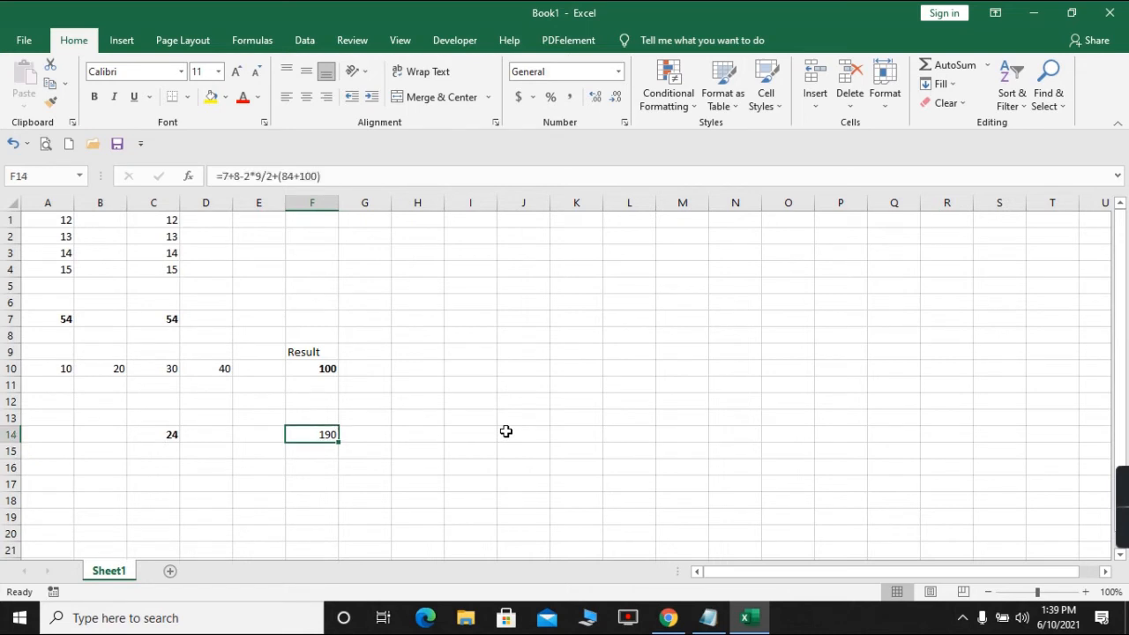
key(Down)
key(Down)
key(Down)
key(Left)
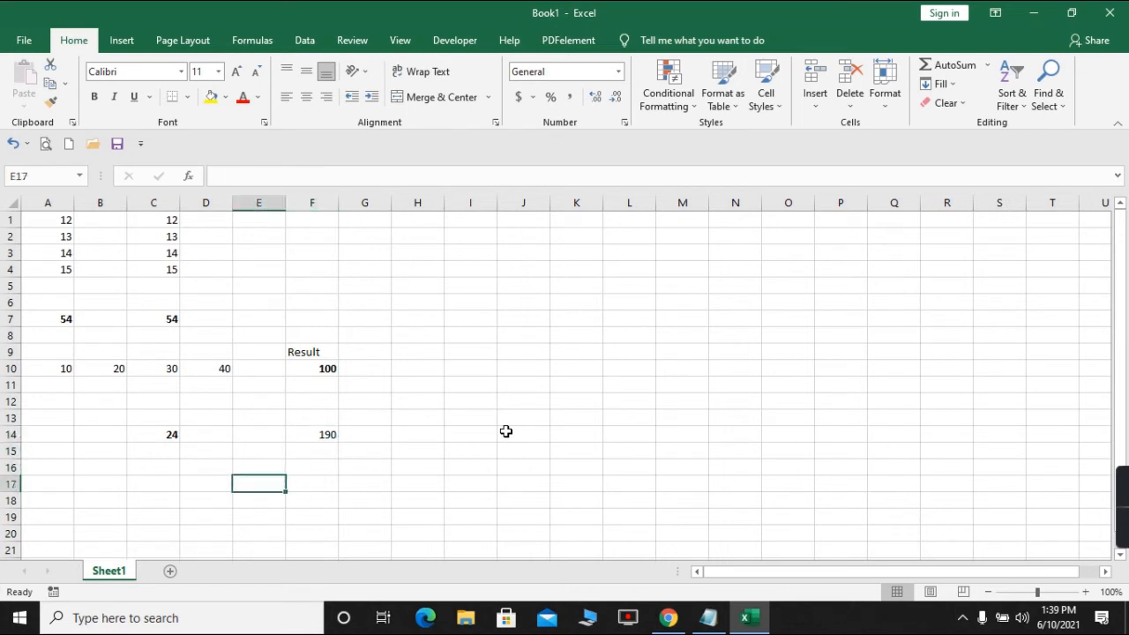
key(Left)
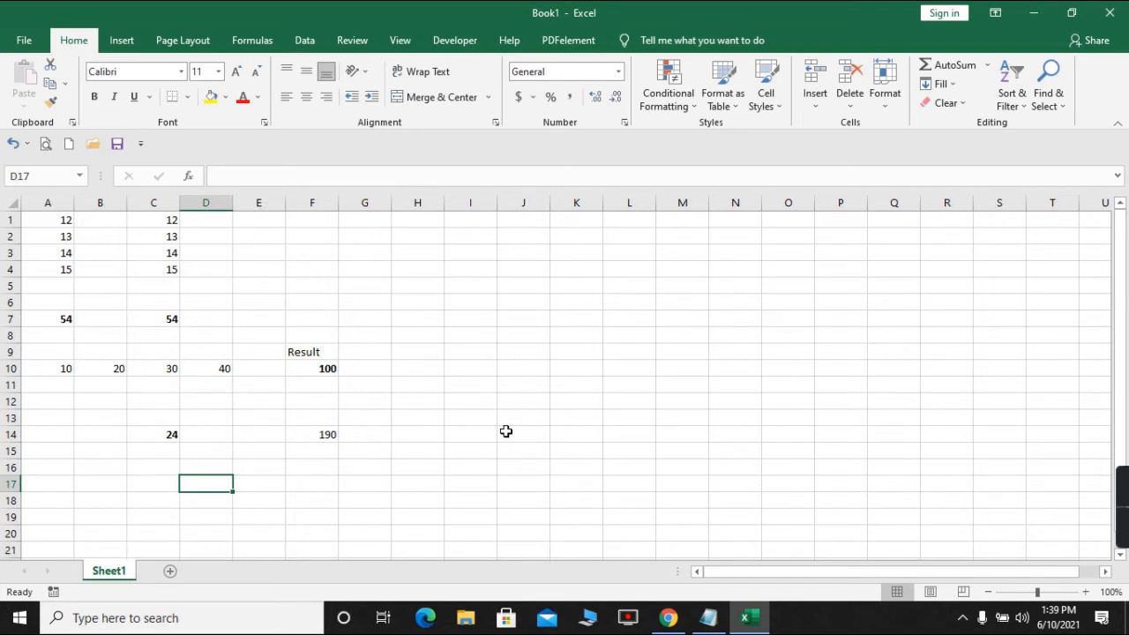
text(=1+6)
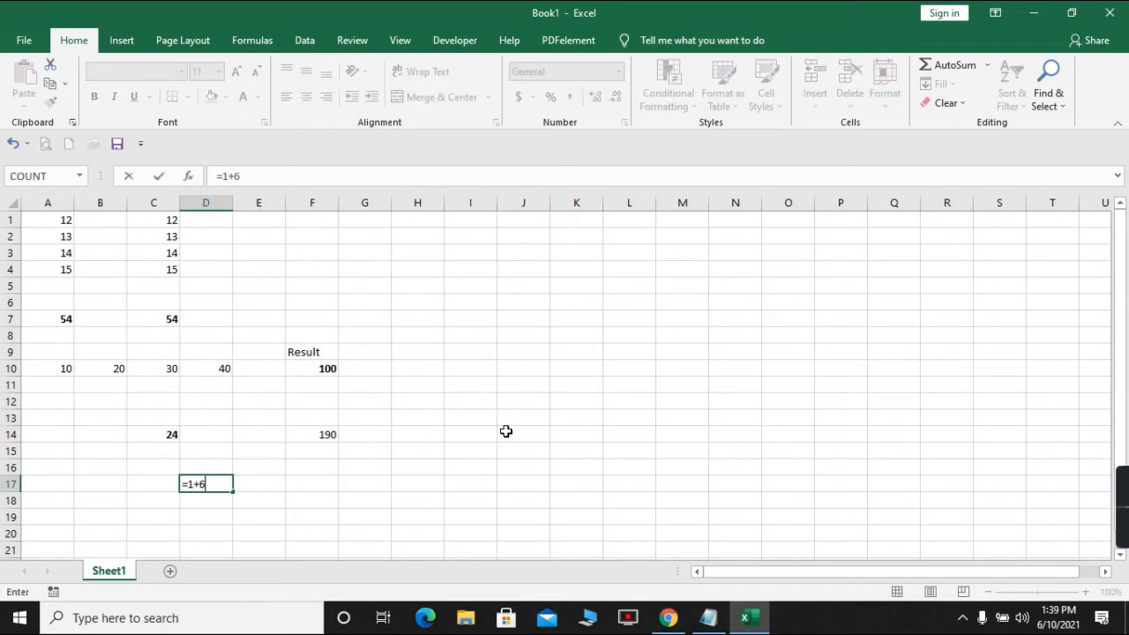
text(+9-2-(24*89)
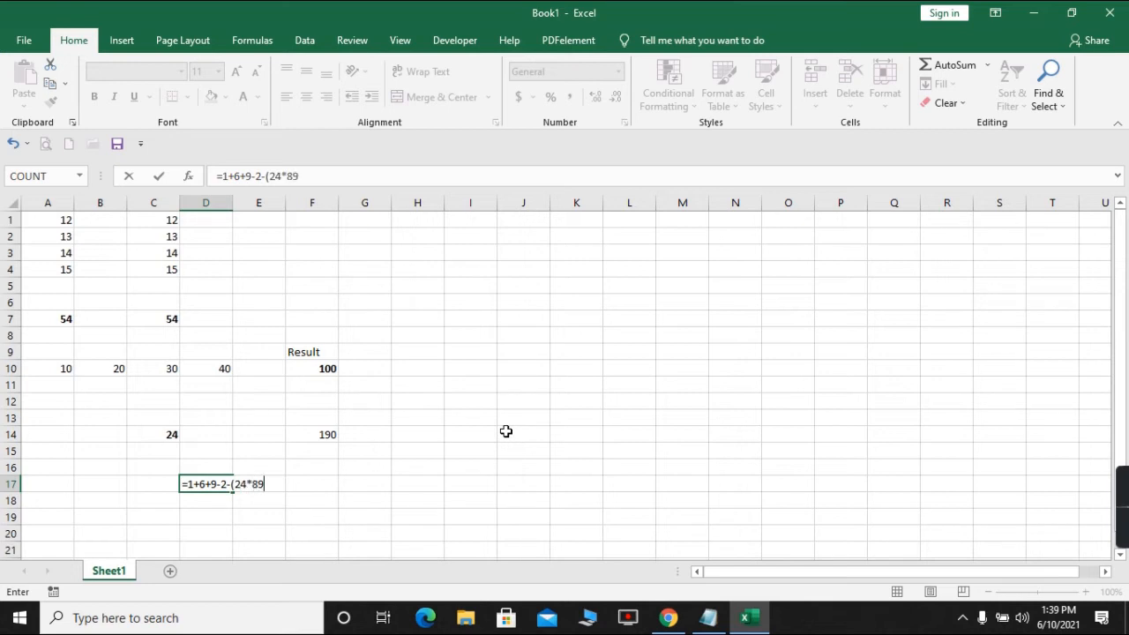
text()/5)
key(Return)
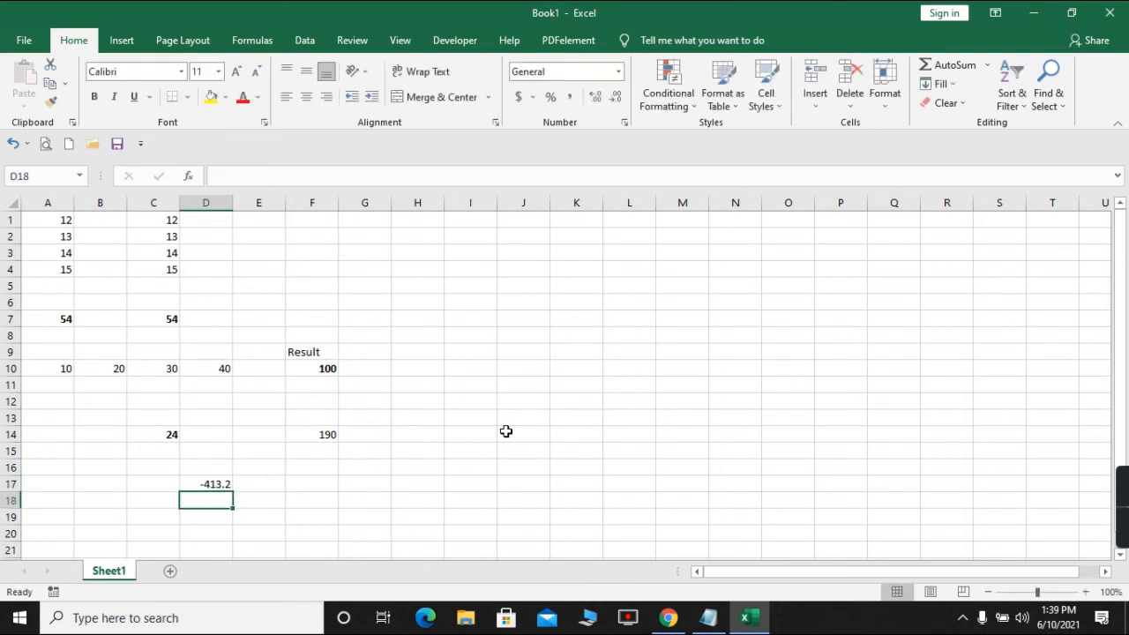
key(Up)
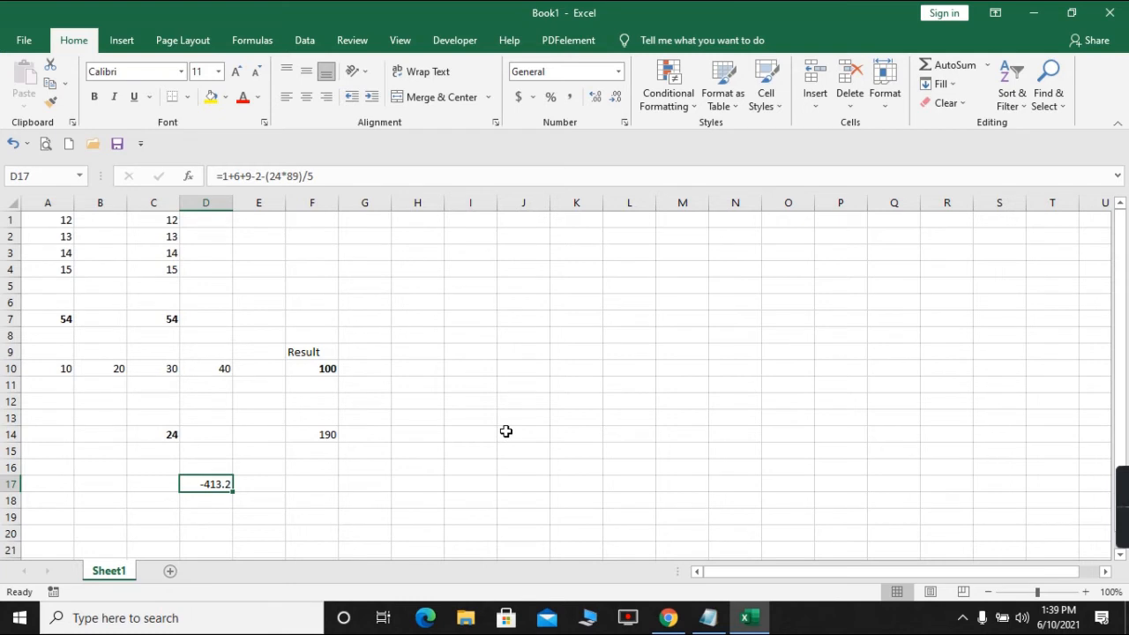
key(Up)
key(Up)
key(Up)
key(Up)
key(Up)
key(Up)
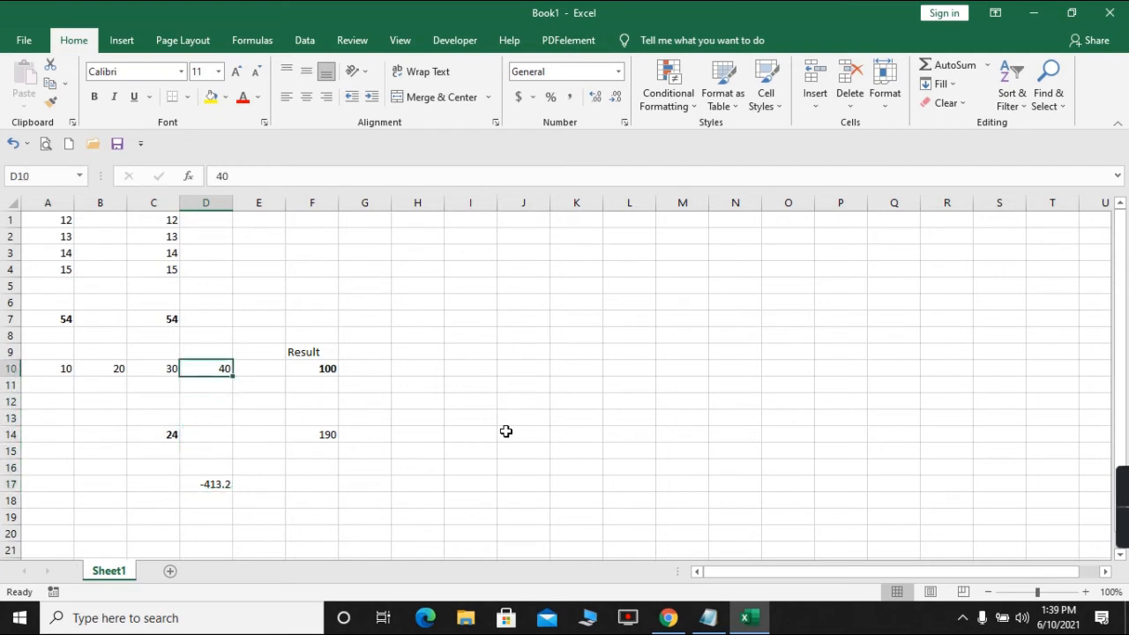
key(Down)
key(Down)
key(Down)
key(Down)
key(Down)
key(Down)
key(Down)
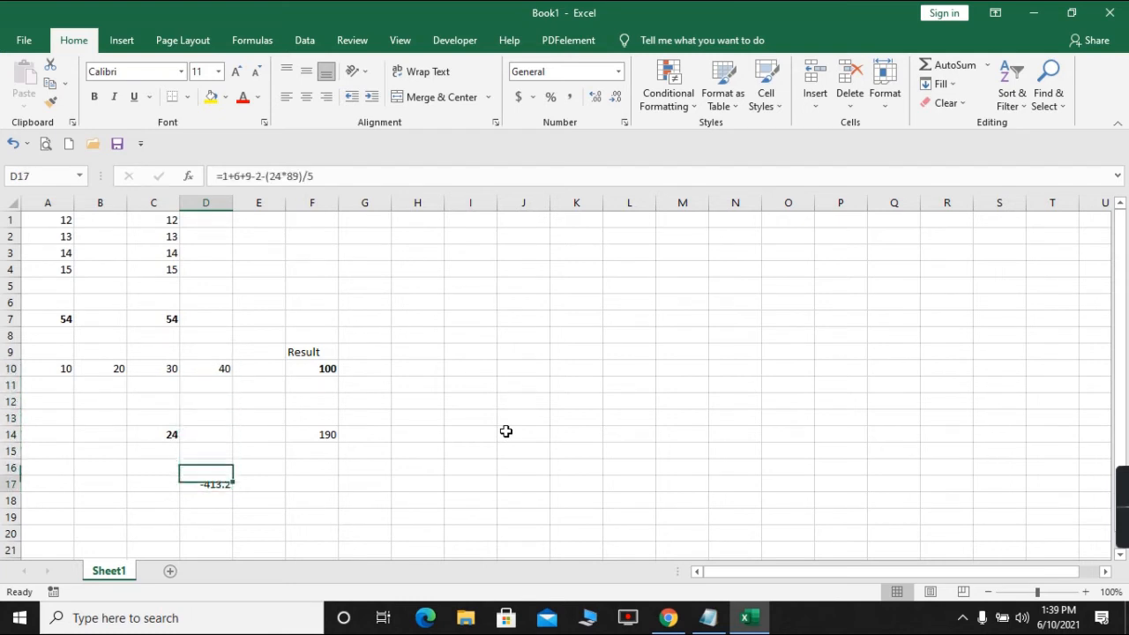
key(Left)
key(Left)
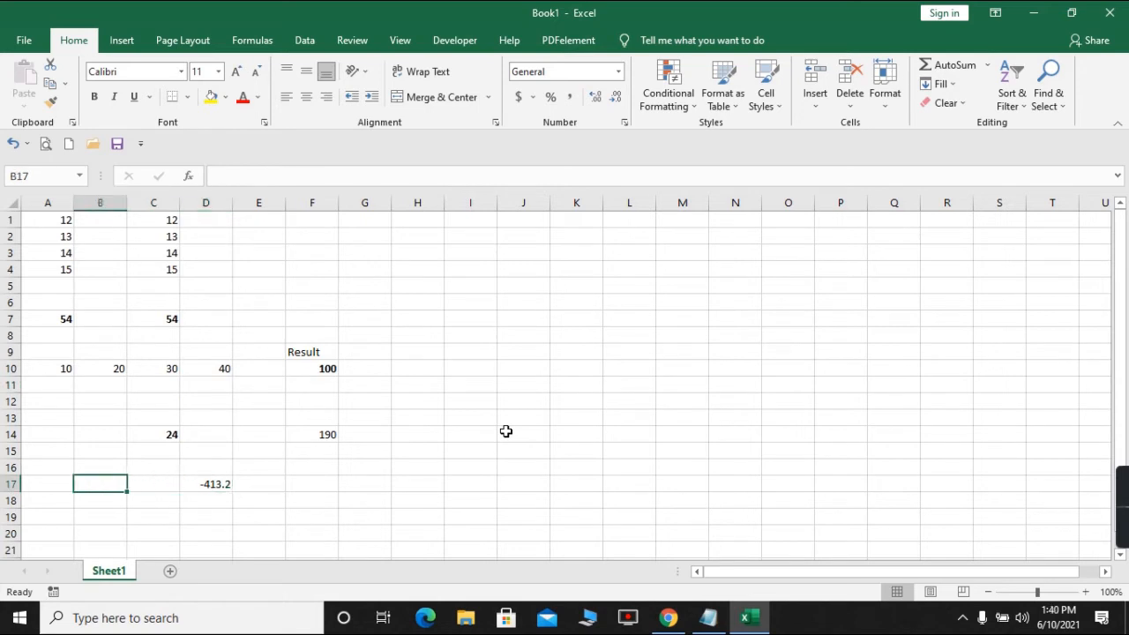
Generate a random number between 8 and 96 in cell H2 with the formula =RANDBETWEEN(8,96)
key(Up)
key(Up)
key(Up)
key(Up)
key(Up)
key(Up)
key(Up)
key(Up)
key(Up)
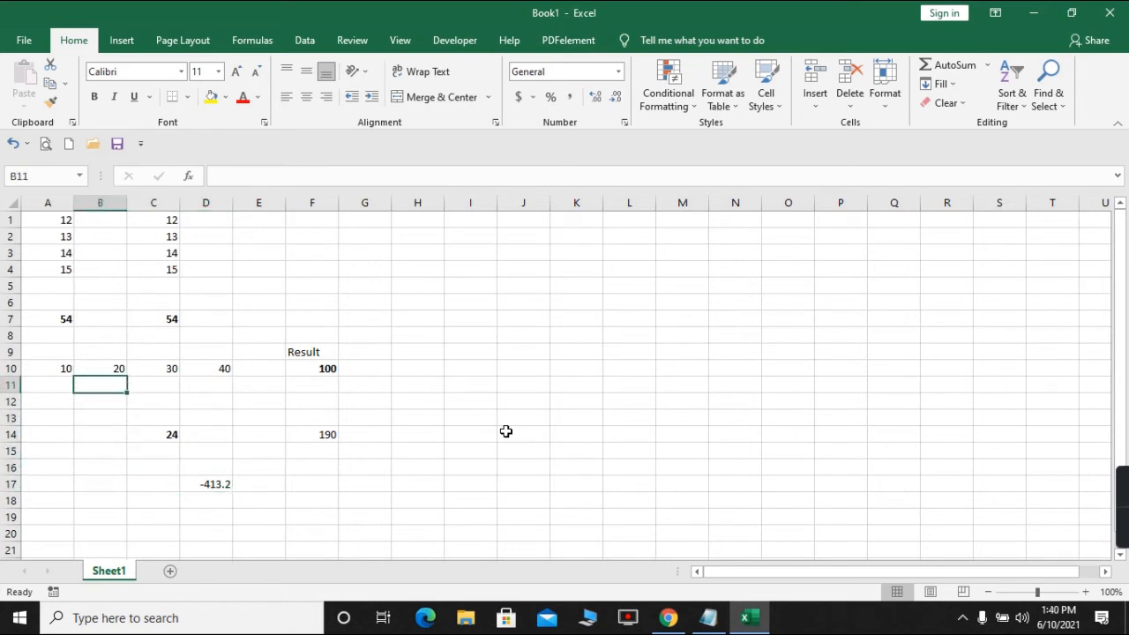
key(Up)
key(Up)
key(Up)
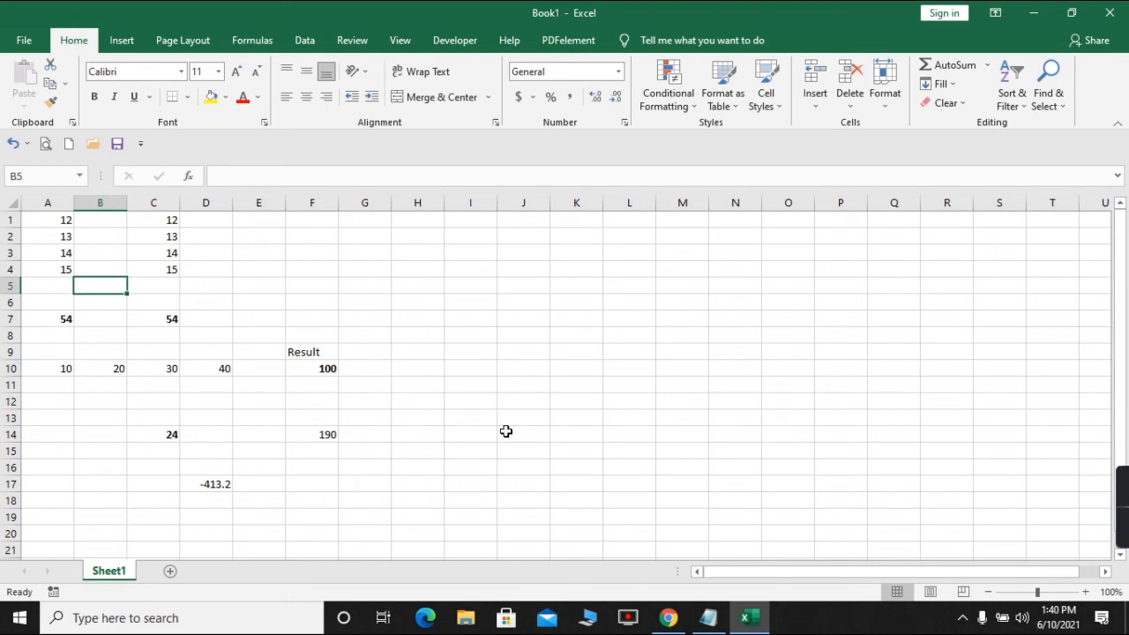
key(Up)
key(Up)
key(Up)
key(Up)
key(Right)
key(Right)
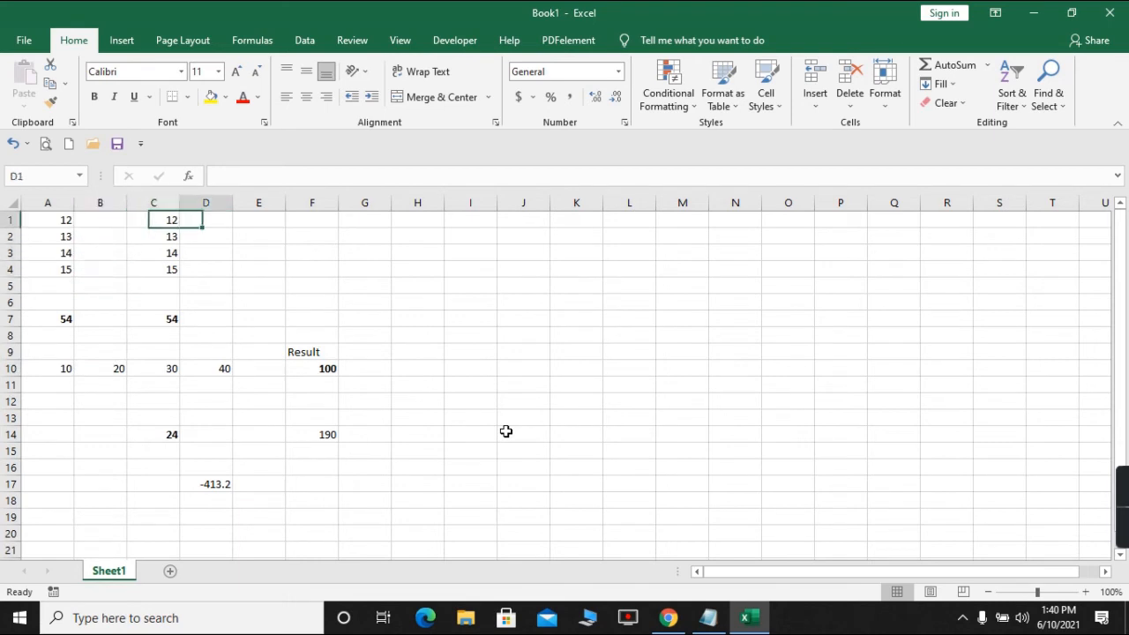
key(Right)
key(Right)
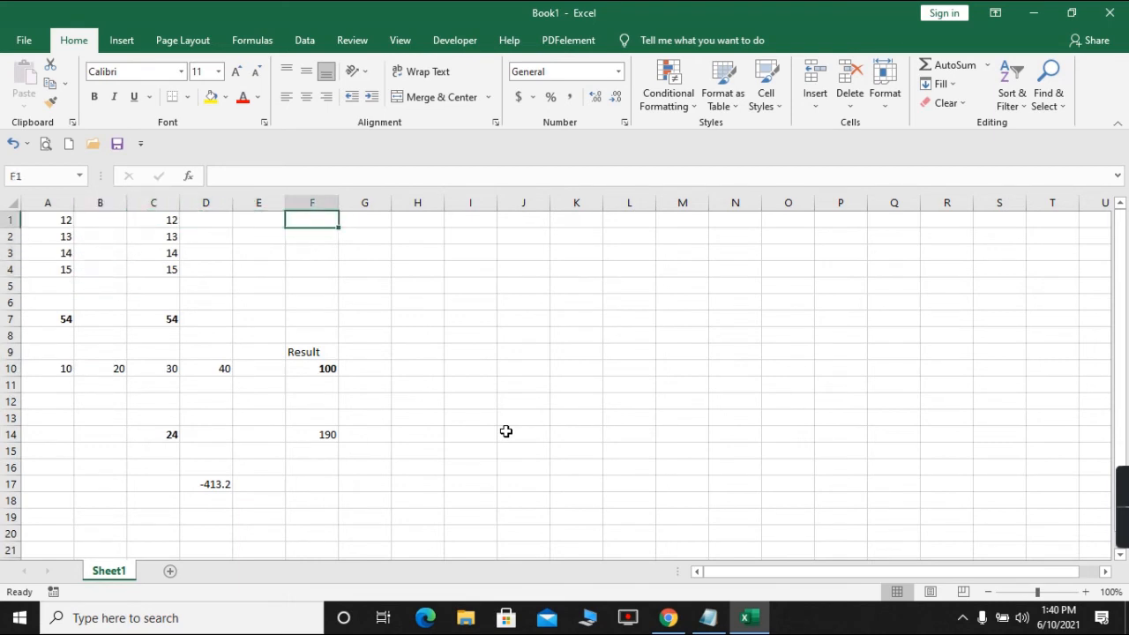
key(Right)
key(Right)
key(Right)
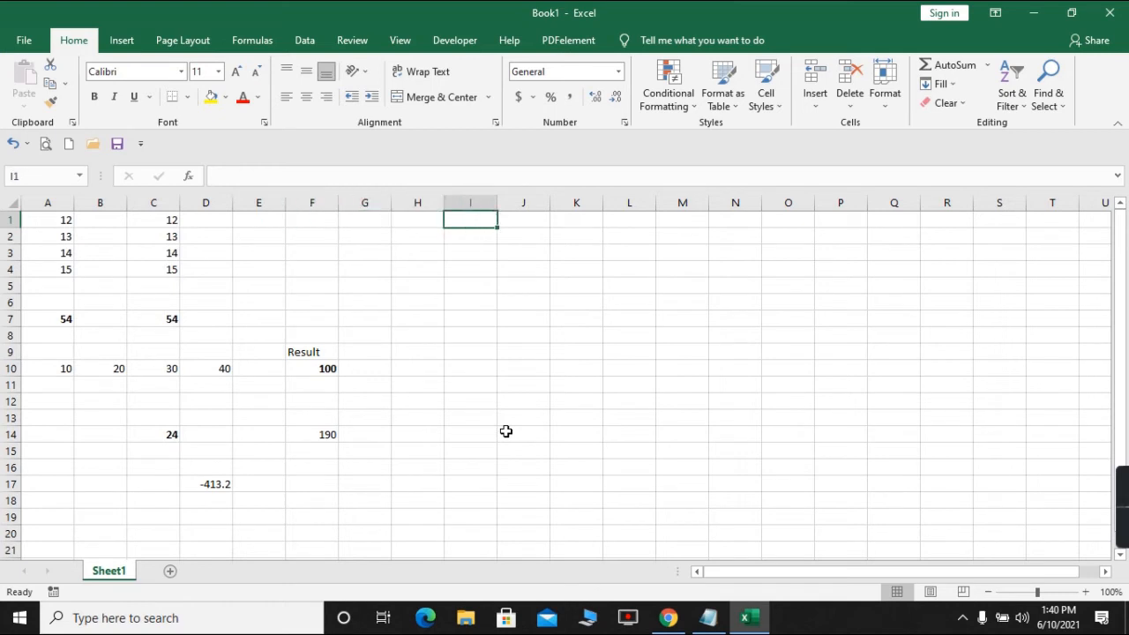
key(Down)
key(Left)
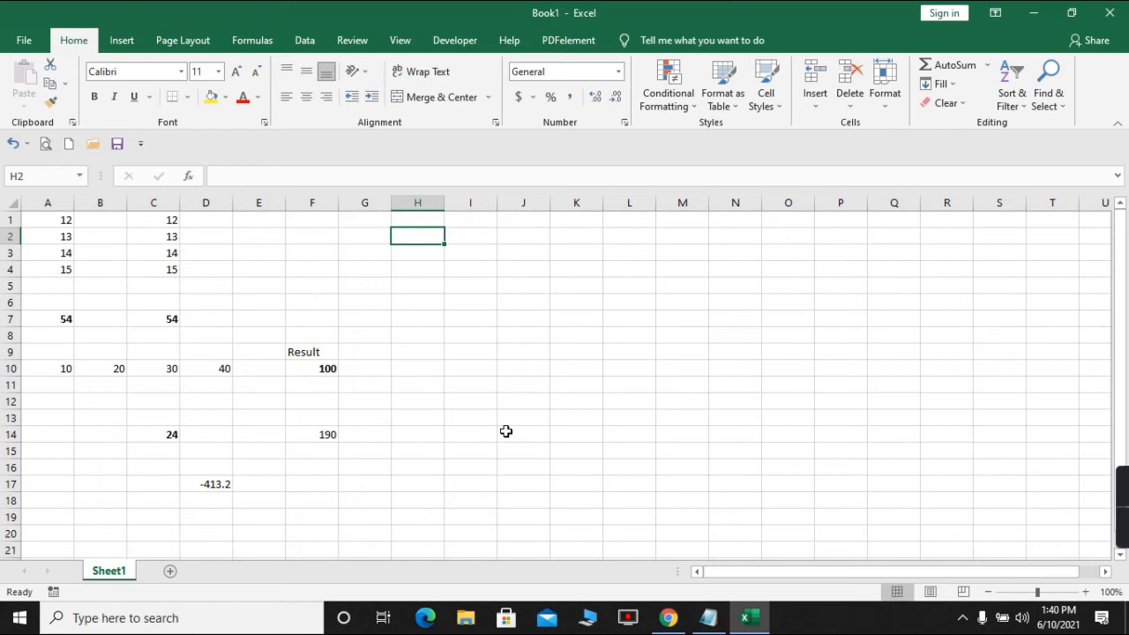
text(=ran)
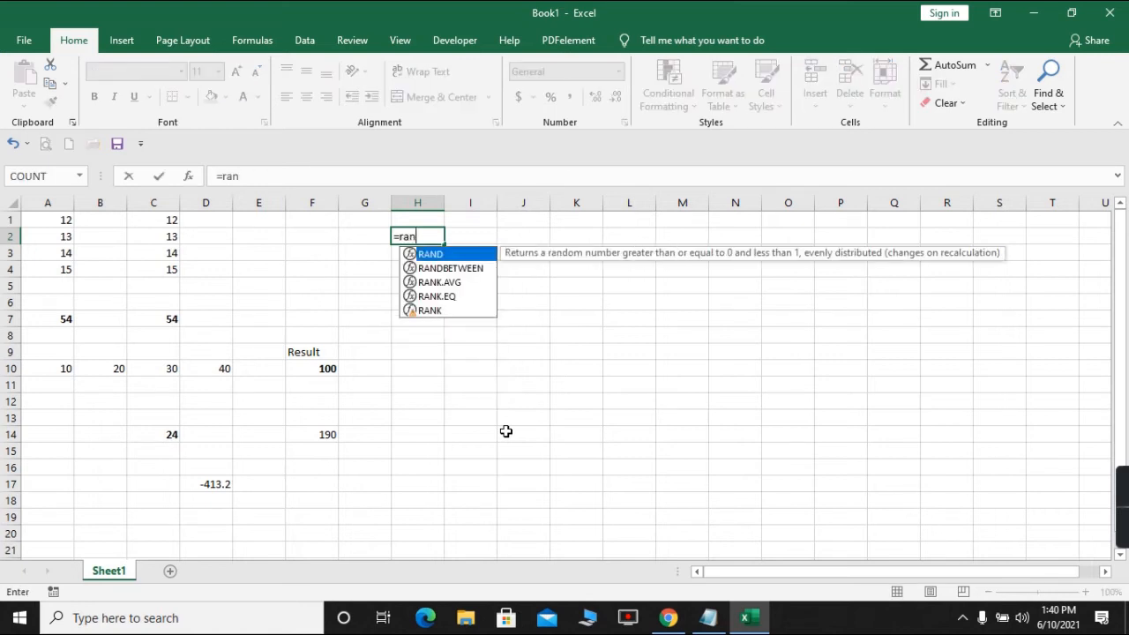
text(dbetween)
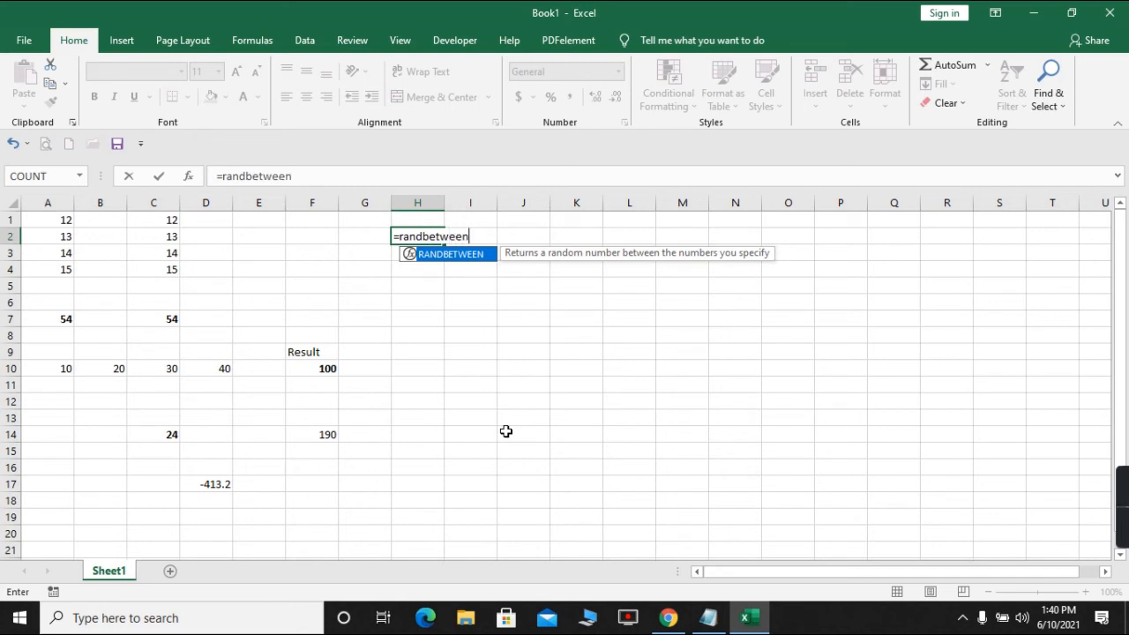
text(()
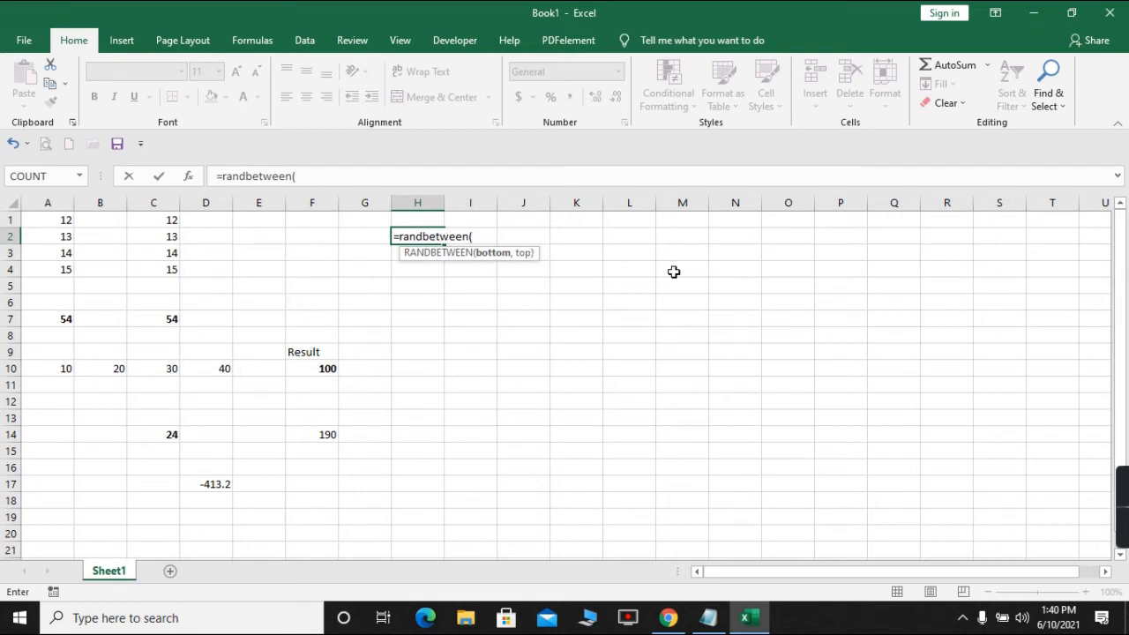
text(8,96)
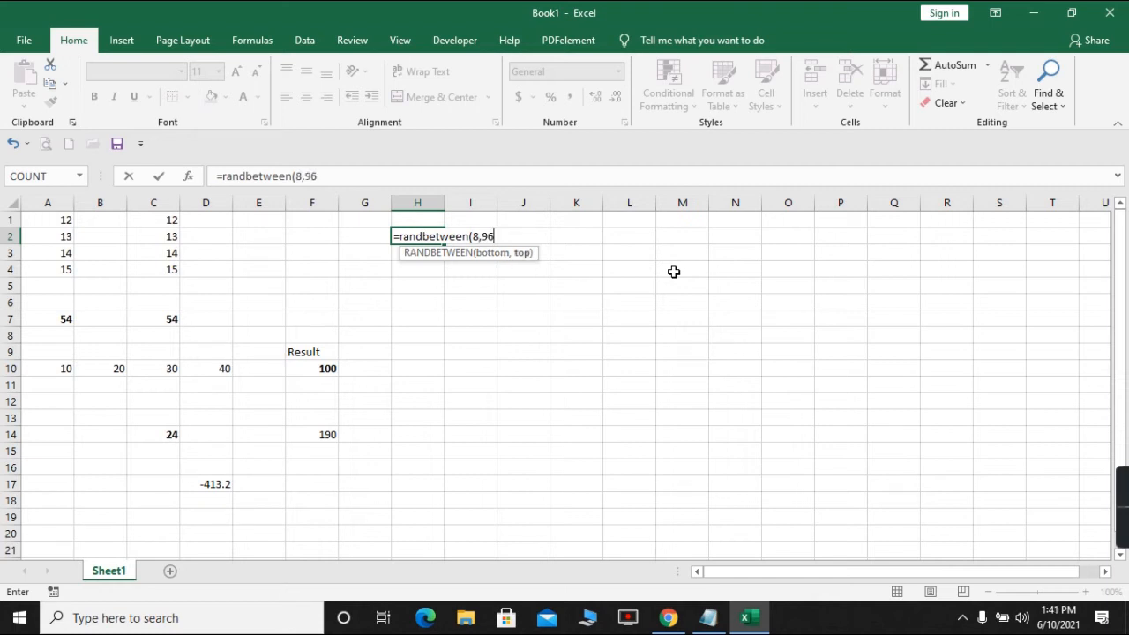
text())
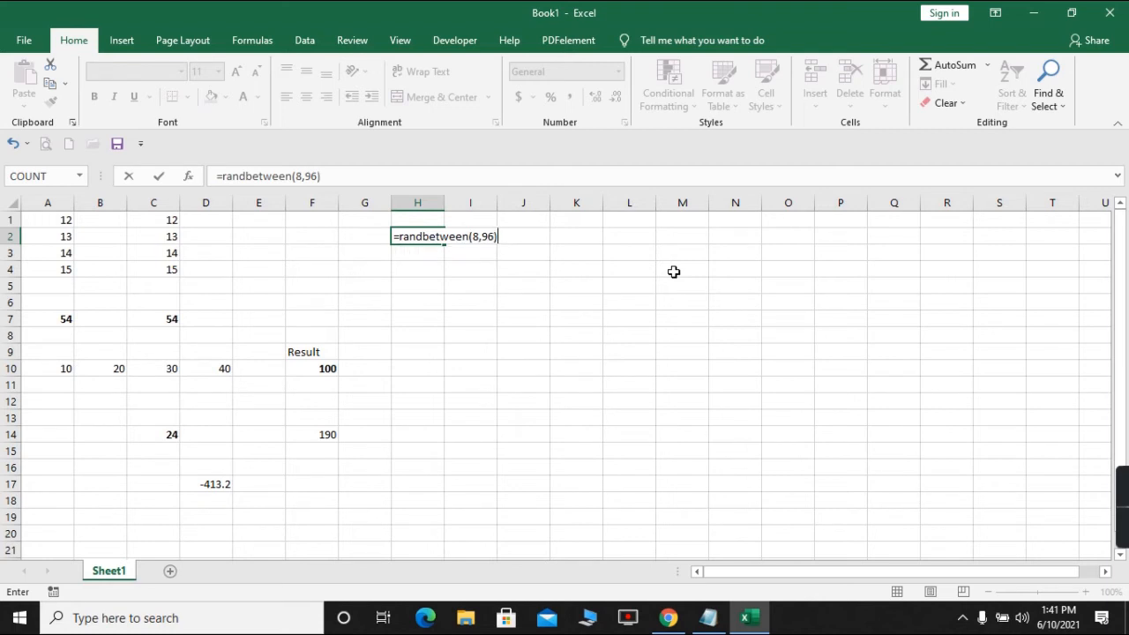
key(Return)
key(Up)
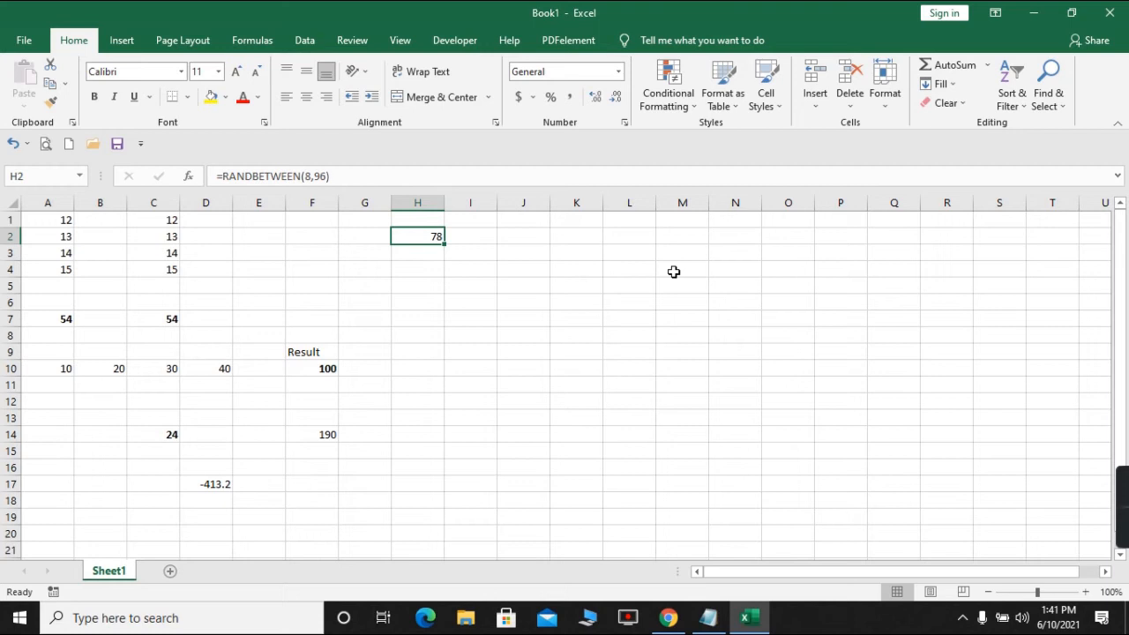
key(shift+Right)
key(shift+Right)
key(shift+Right)
key(shift+Down)
key(shift+Down)
key(shift+Down)
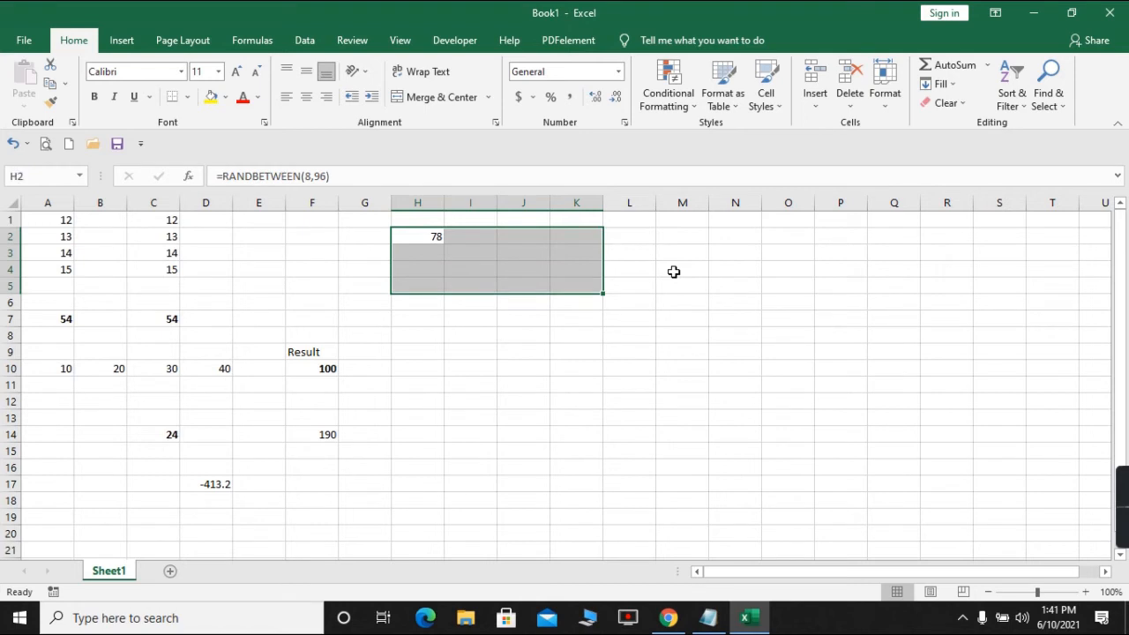
key(Up)
key(Down)
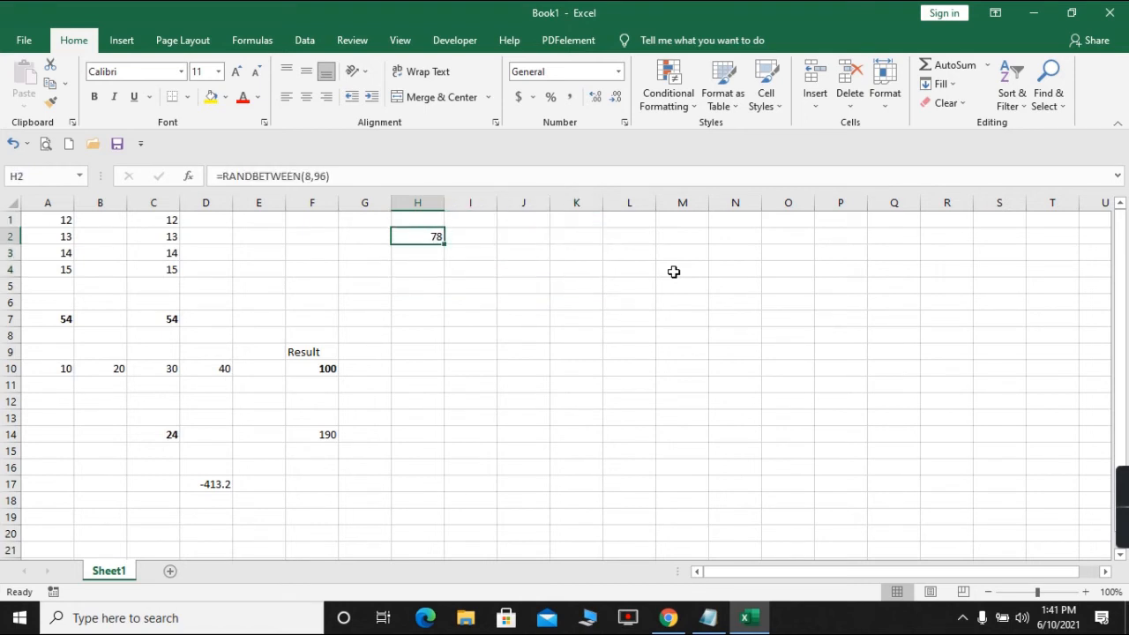
Copy the RANDBETWEEN formula from H2 into the range H2:K6 to fill it with random numbers
key(ctrl+c)
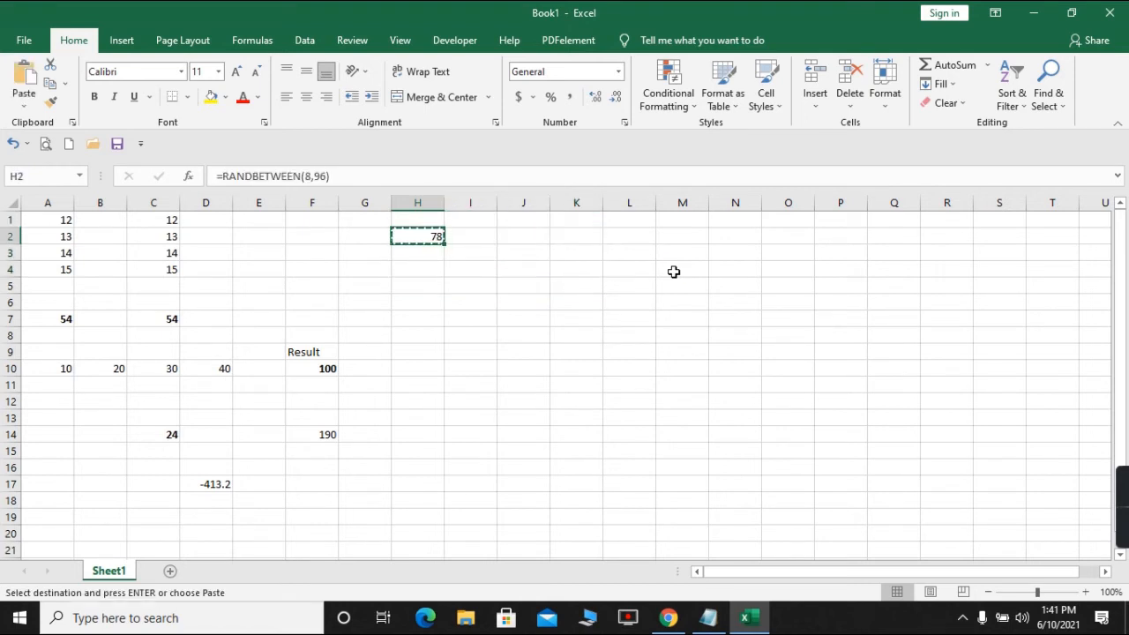
key(shift+Right)
key(shift+Right)
key(shift+Right)
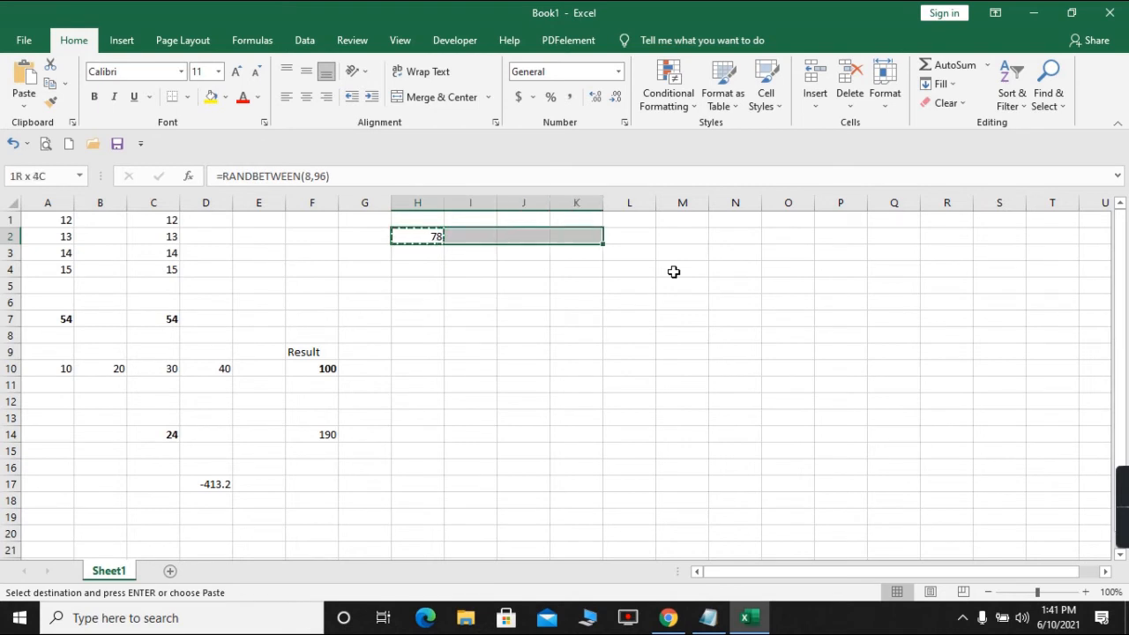
key(shift+Down)
key(shift+Down)
key(shift+Down)
key(shift+Down)
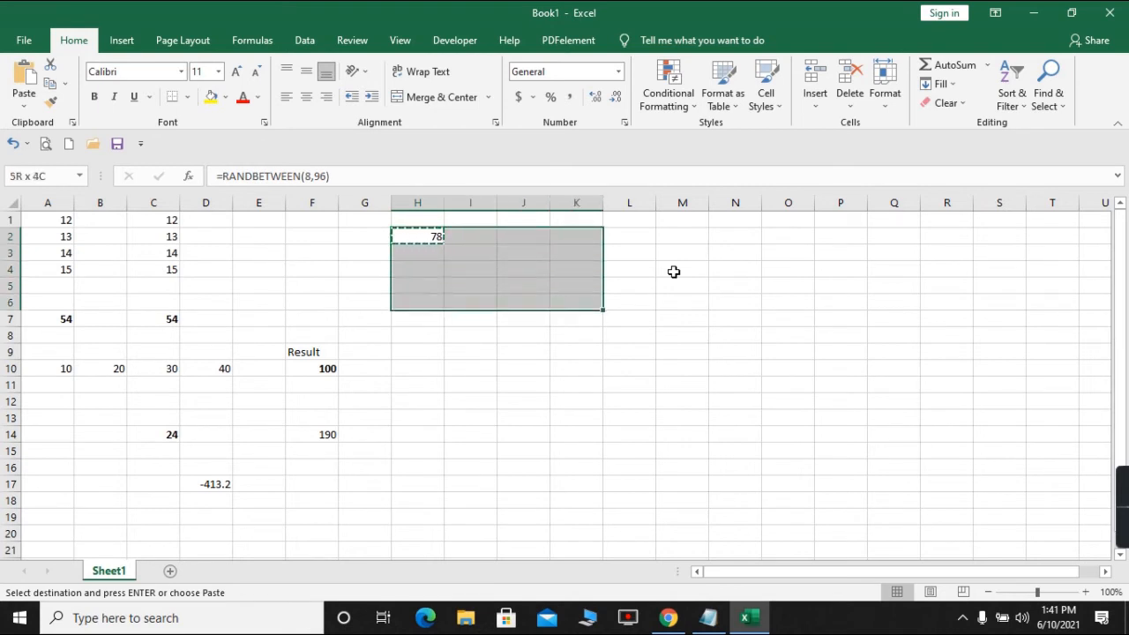
key(ctrl+v)
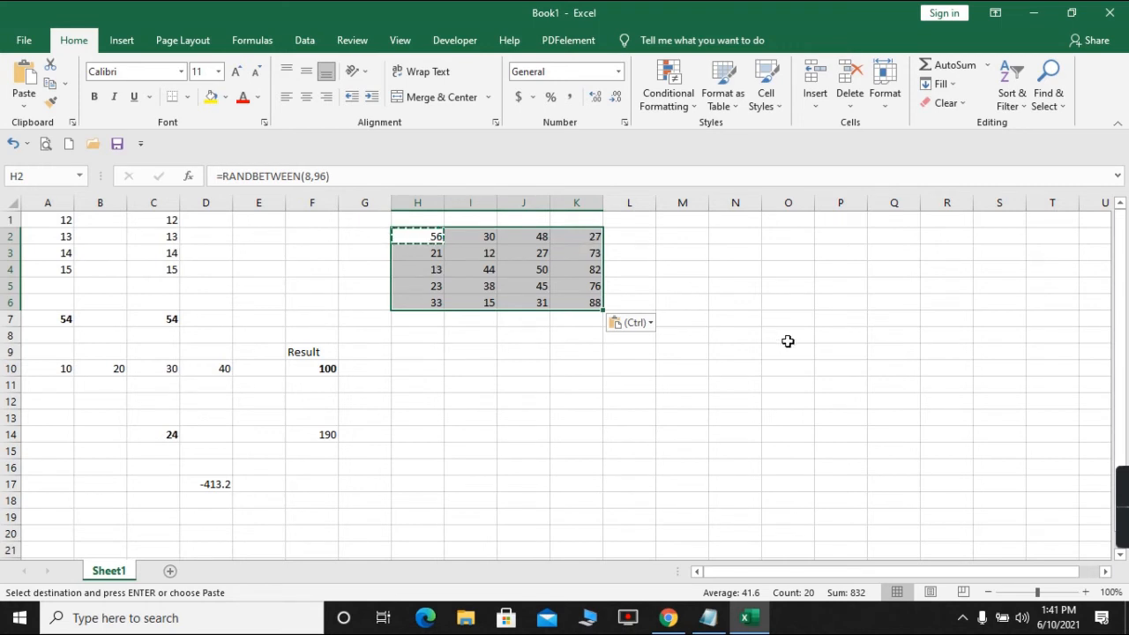
key(shift+BackSpace)
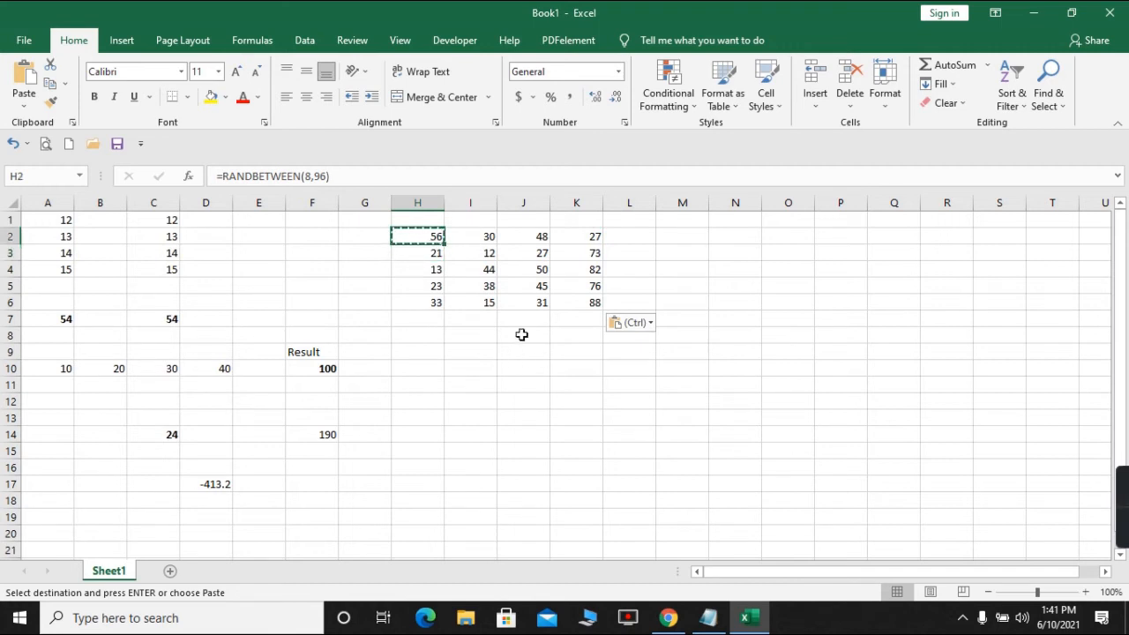
Enter 12 in cell I13 to make the random numbers recalculate, and clear the cell again
click(481, 415)
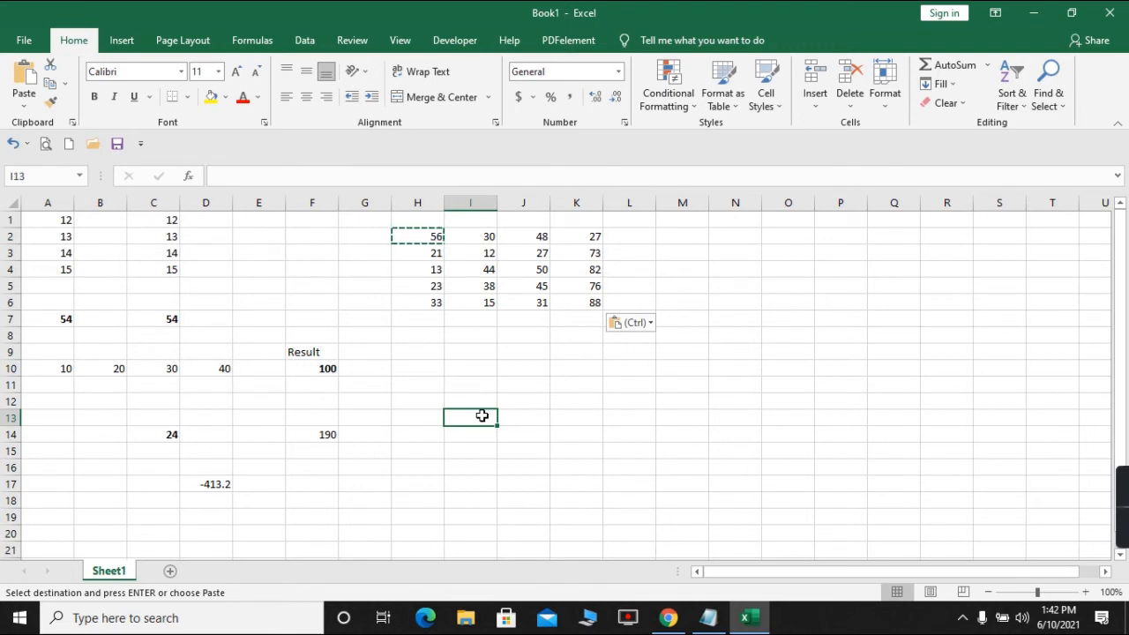
text(12)
key(Return)
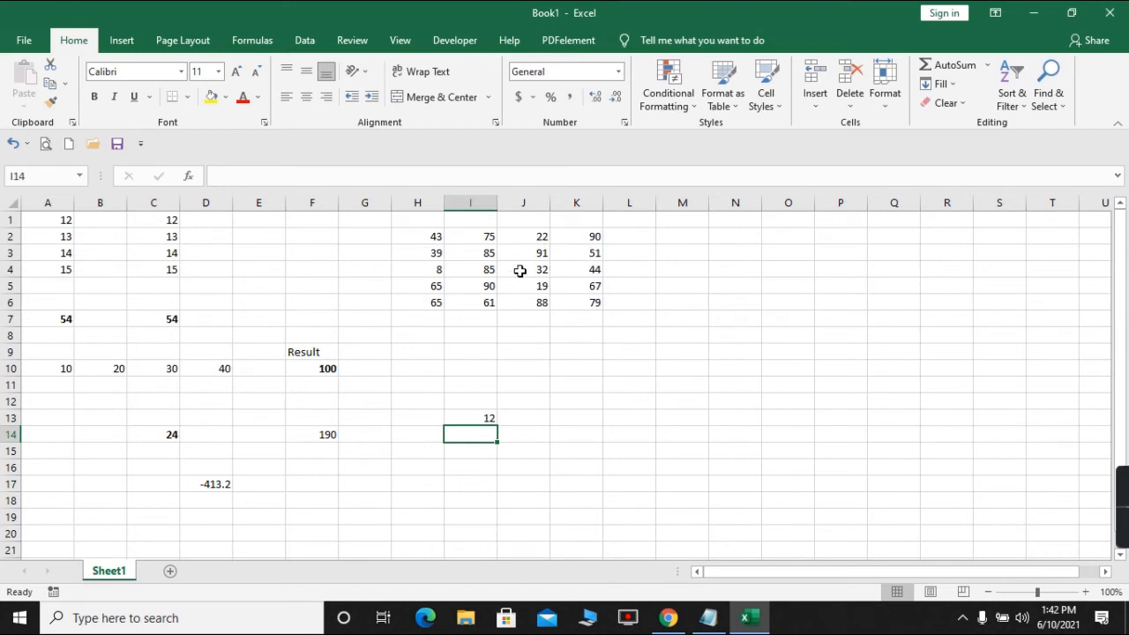
click(491, 416)
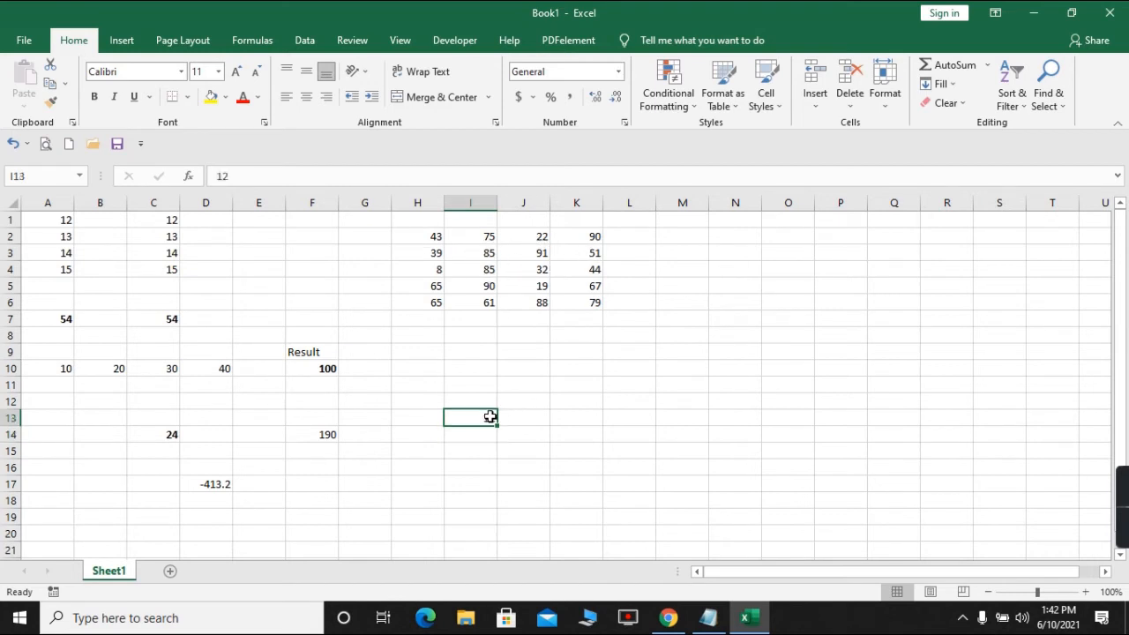
key(Delete)
key(Up)
key(Up)
key(Up)
key(Up)
key(Up)
key(Up)
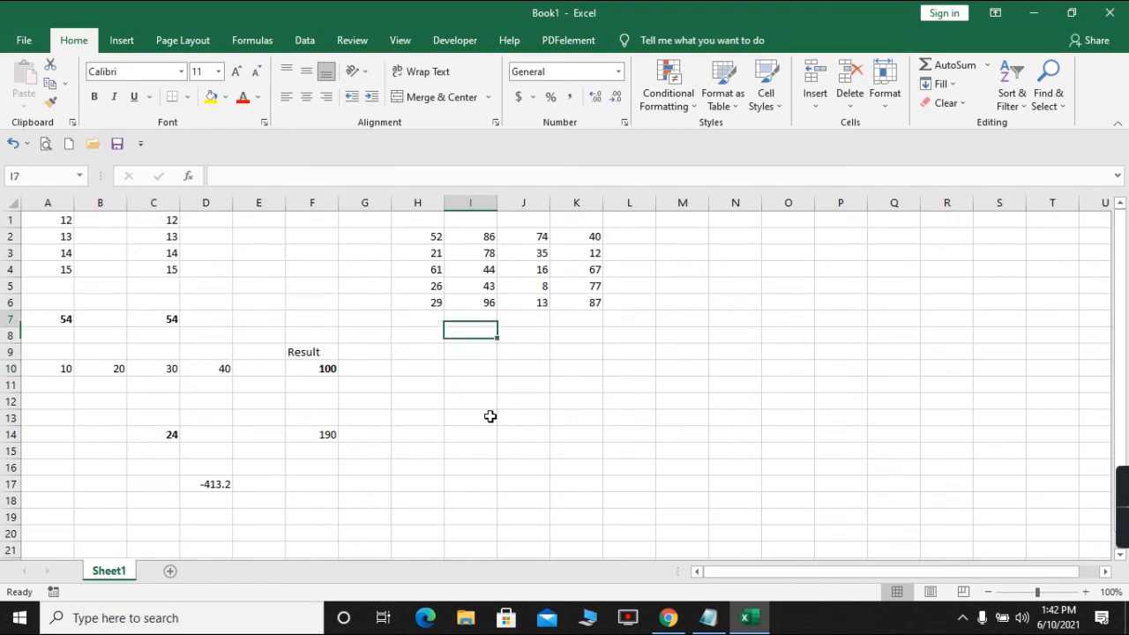
key(Up)
key(Up)
key(Up)
key(Up)
key(Left)
key(Up)
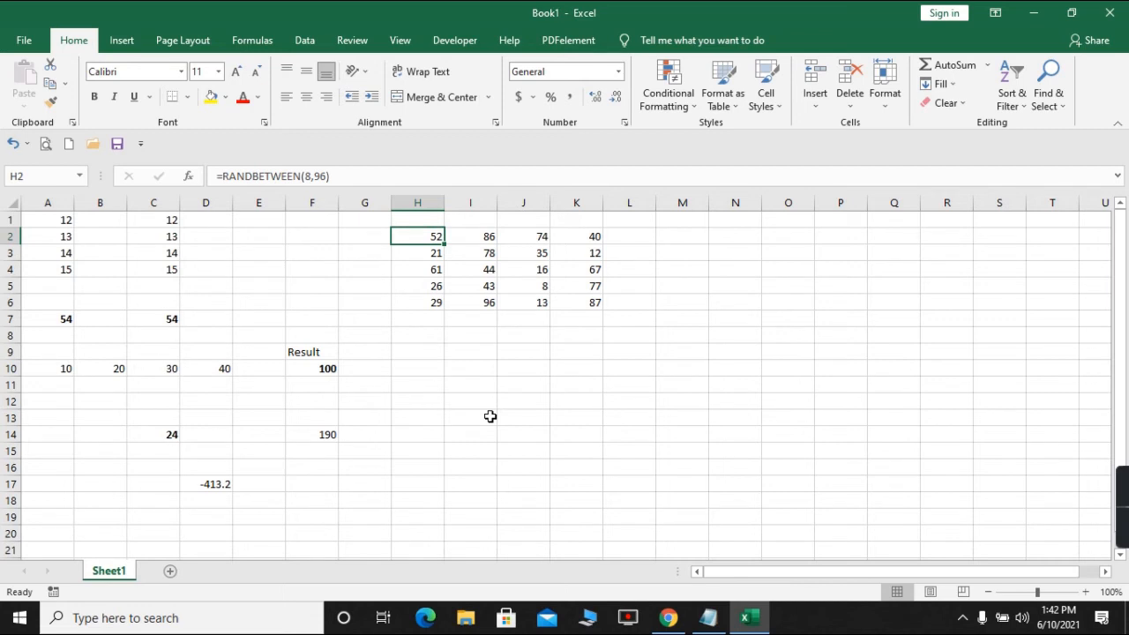
key(shift+Right)
key(shift+Right)
key(shift+Right)
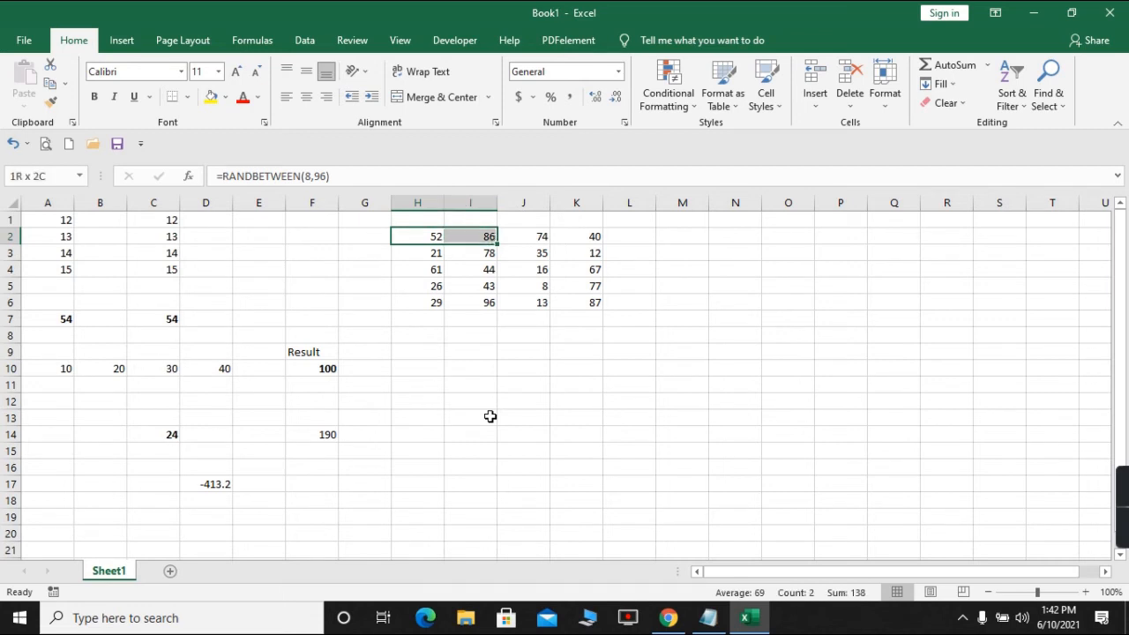
key(shift+Down)
key(shift+Down)
key(shift+Down)
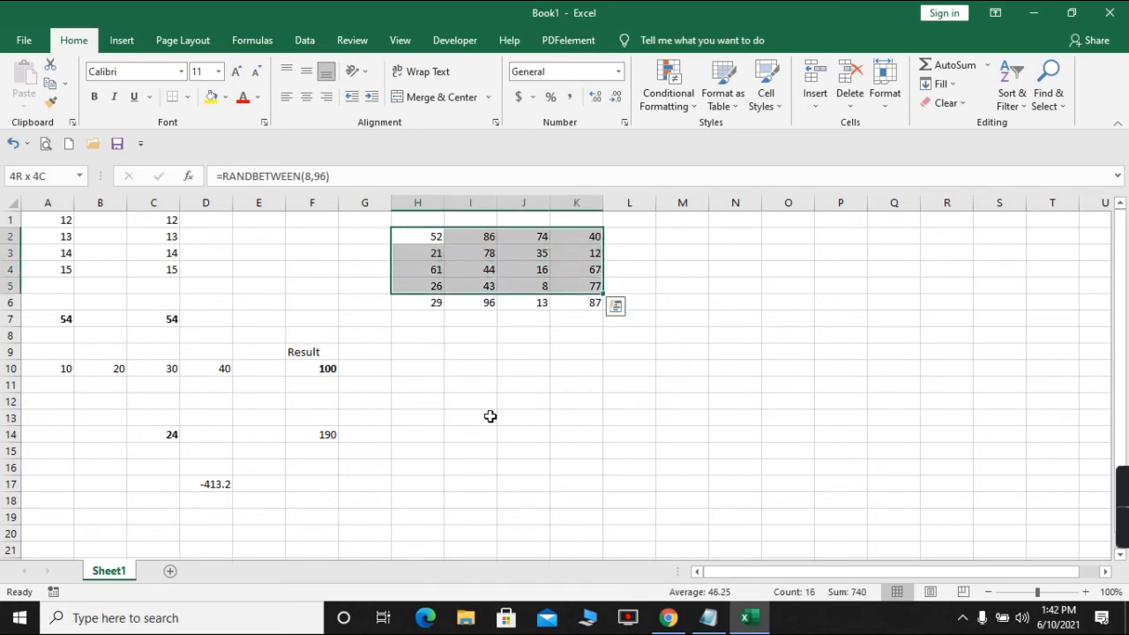
key(shift+Down)
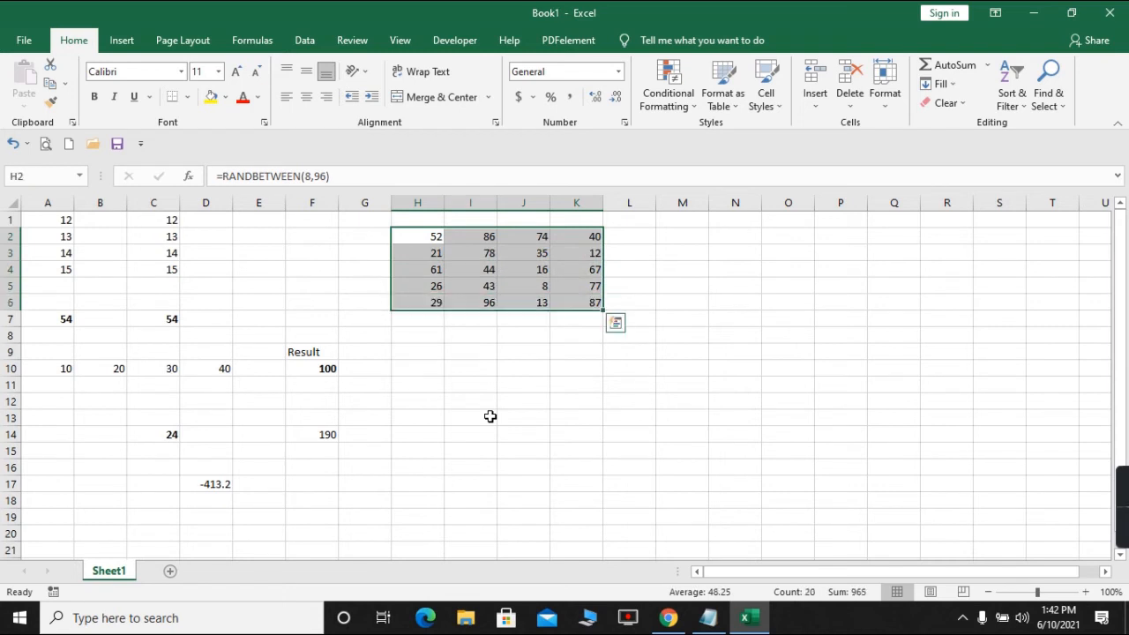
click(610, 368)
Replace the RANDBETWEEN formulas in H2:K6 with fixed numbers by copying the range and pasting it in place as values
drag(413, 236, 569, 300)
key(ctrl+c)
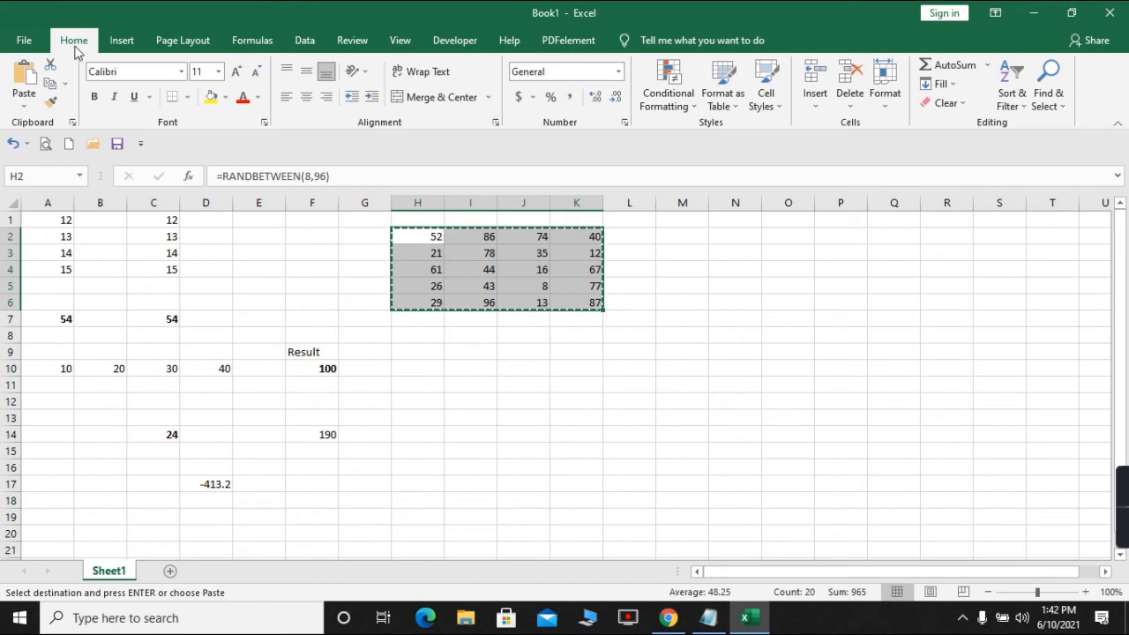
click(26, 102)
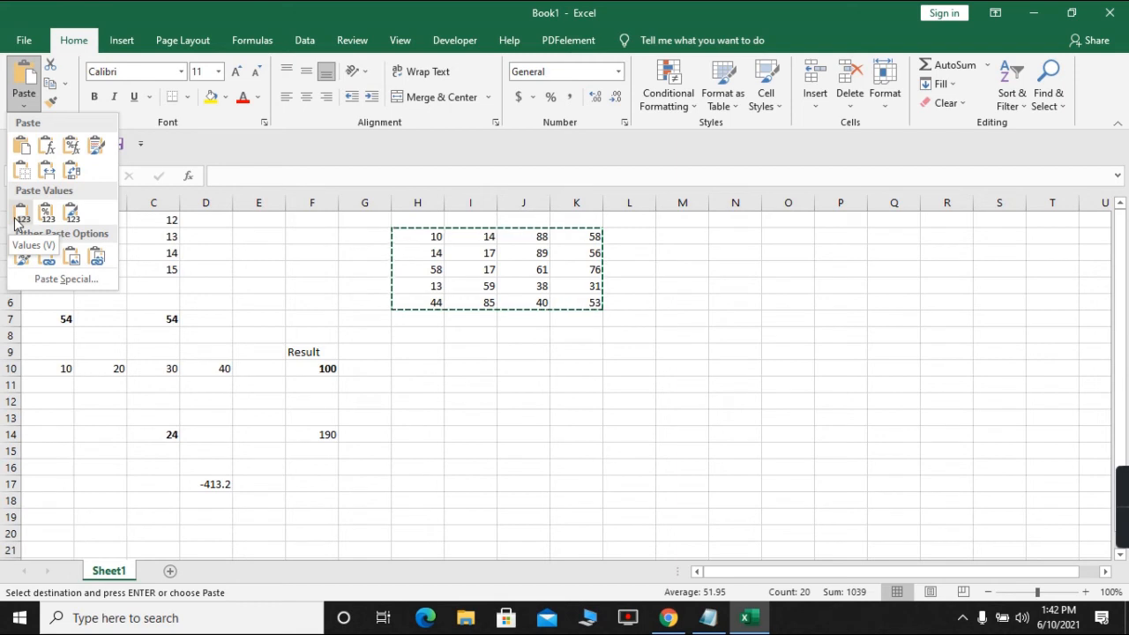
click(20, 217)
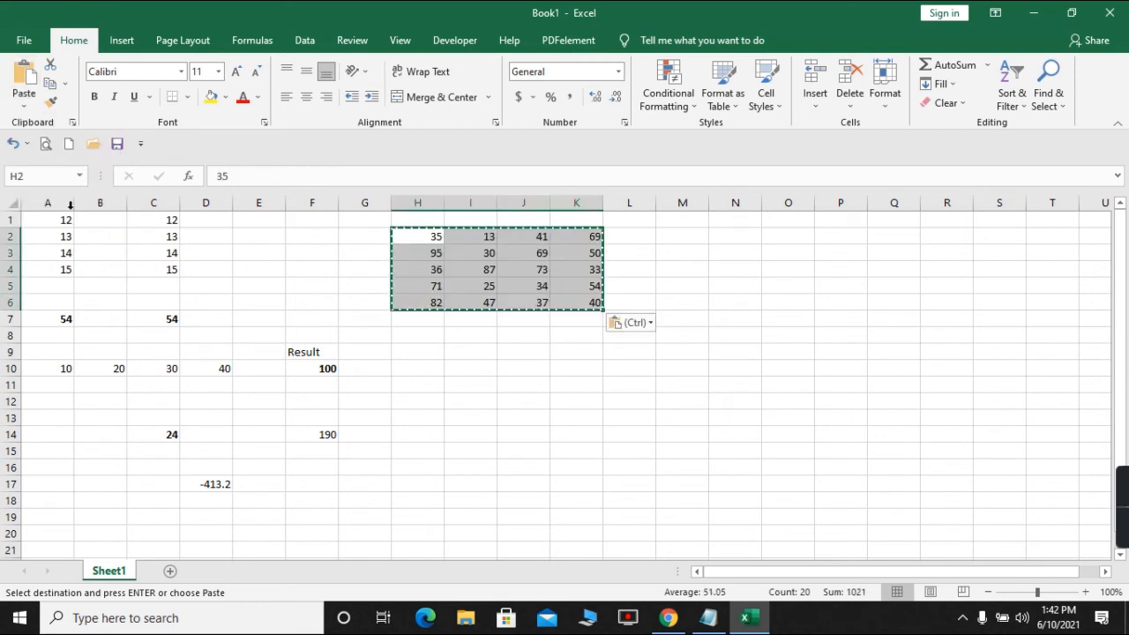
click(566, 482)
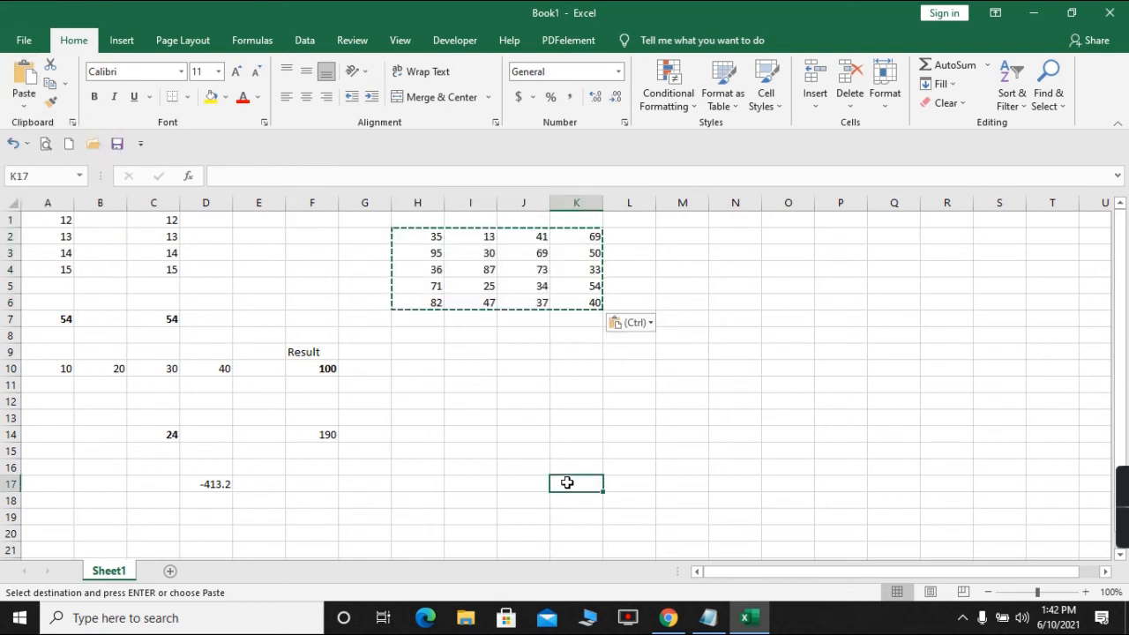
key(Escape)
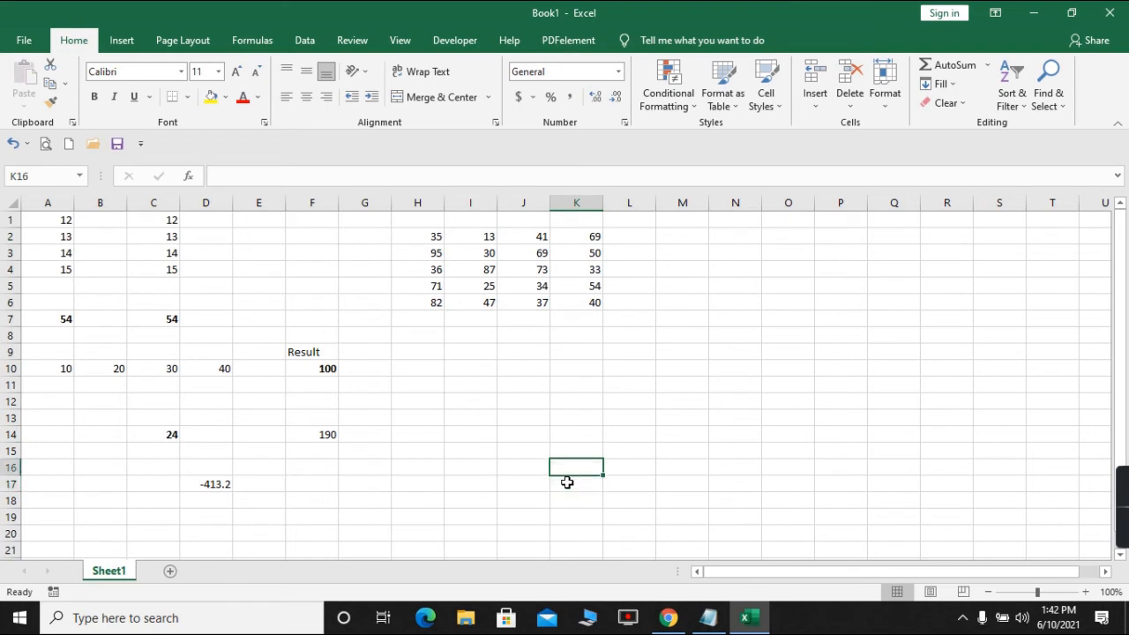
Enter 125 in cell J13 to test whether the numbers in H2:K6 still recalculate, and clear the cell again
key(Up)
key(Up)
key(Up)
key(Left)
key(Up)
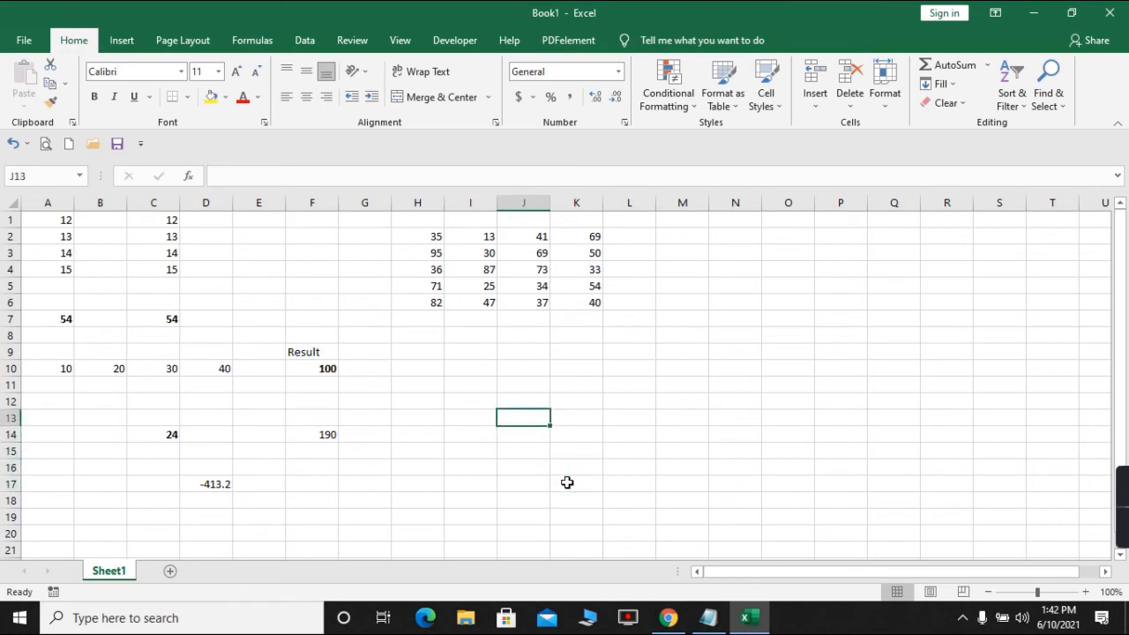
text(125)
key(ctrl+Return)
key(Down)
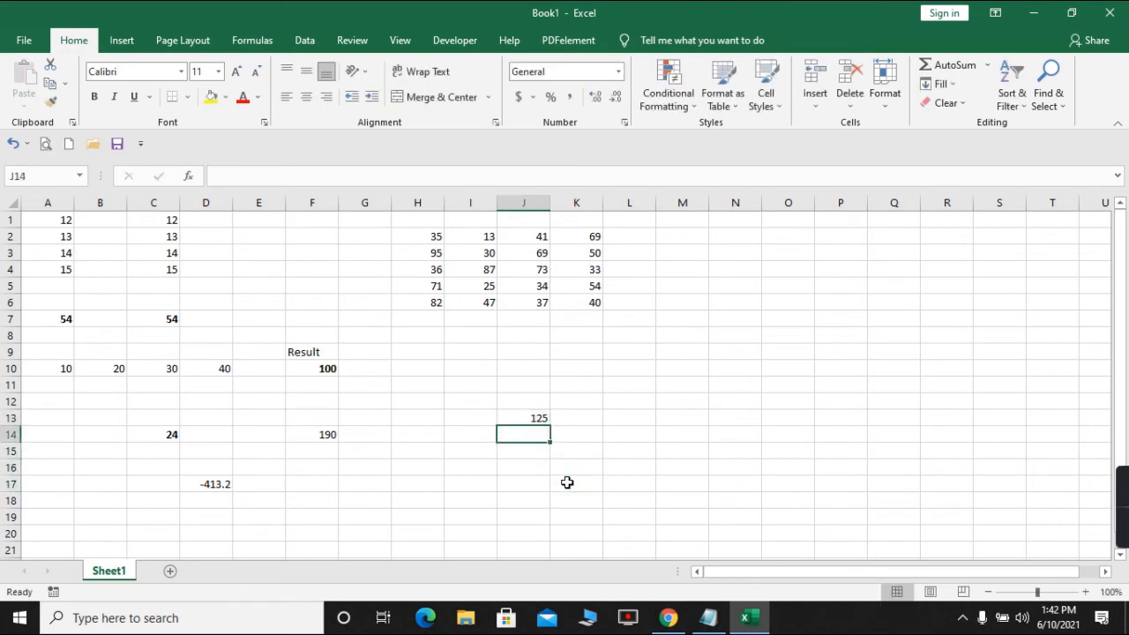
key(Up)
key(Delete)
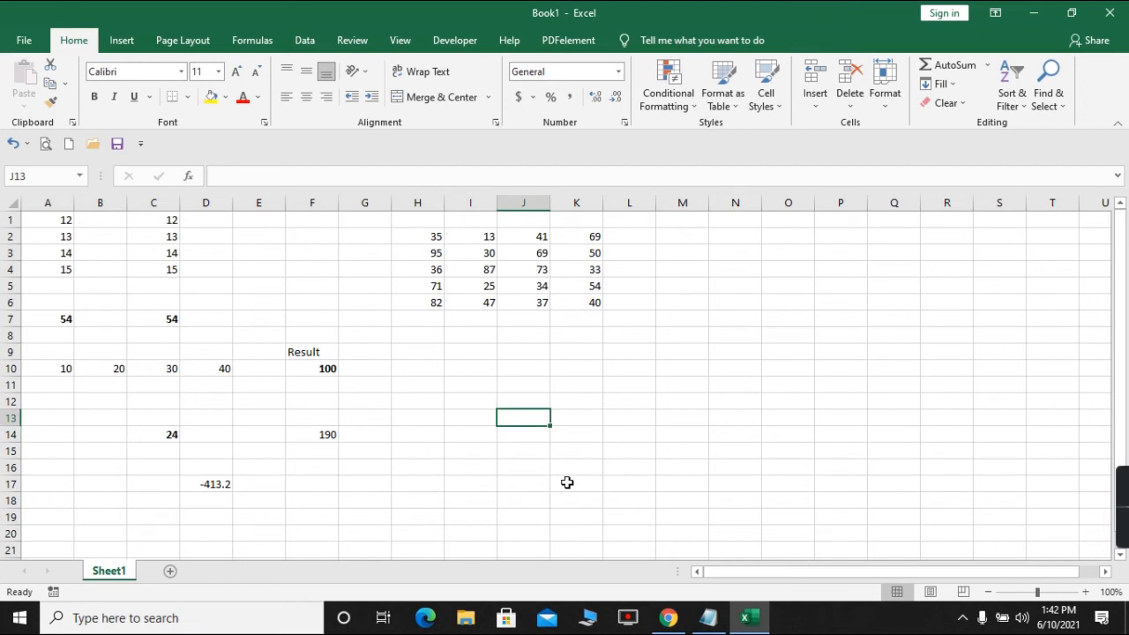
Examine a pasted number in the H2:K6 block, the cell-reference formula in A7 and the column A numbers above it
key(Up)
key(Up)
key(Up)
key(Up)
key(Up)
key(Up)
key(Left)
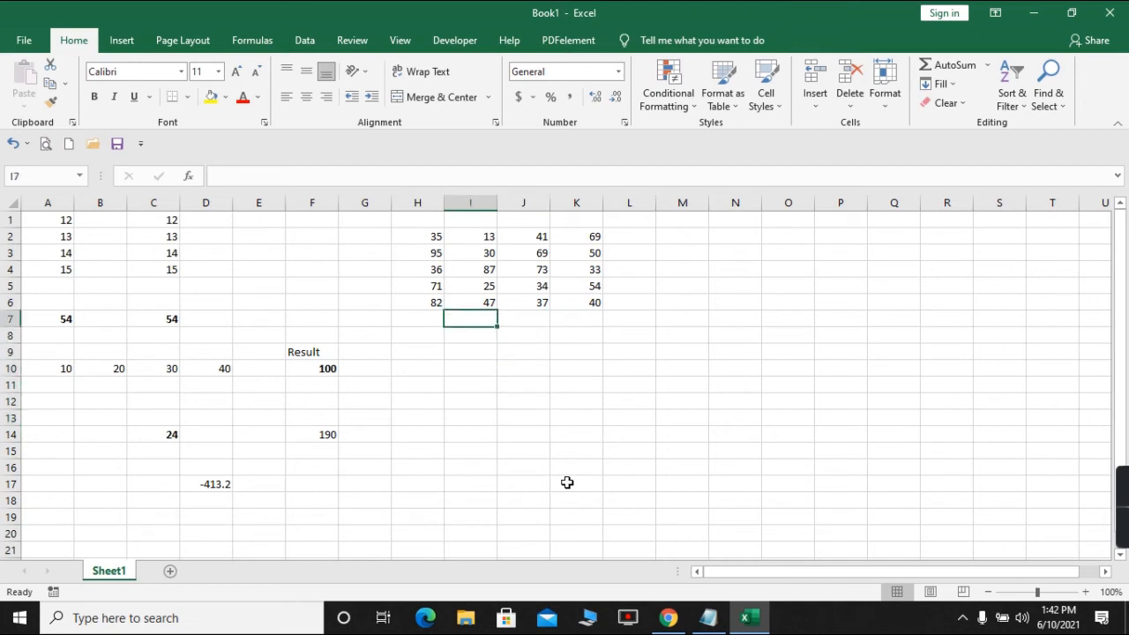
key(Up)
key(Left)
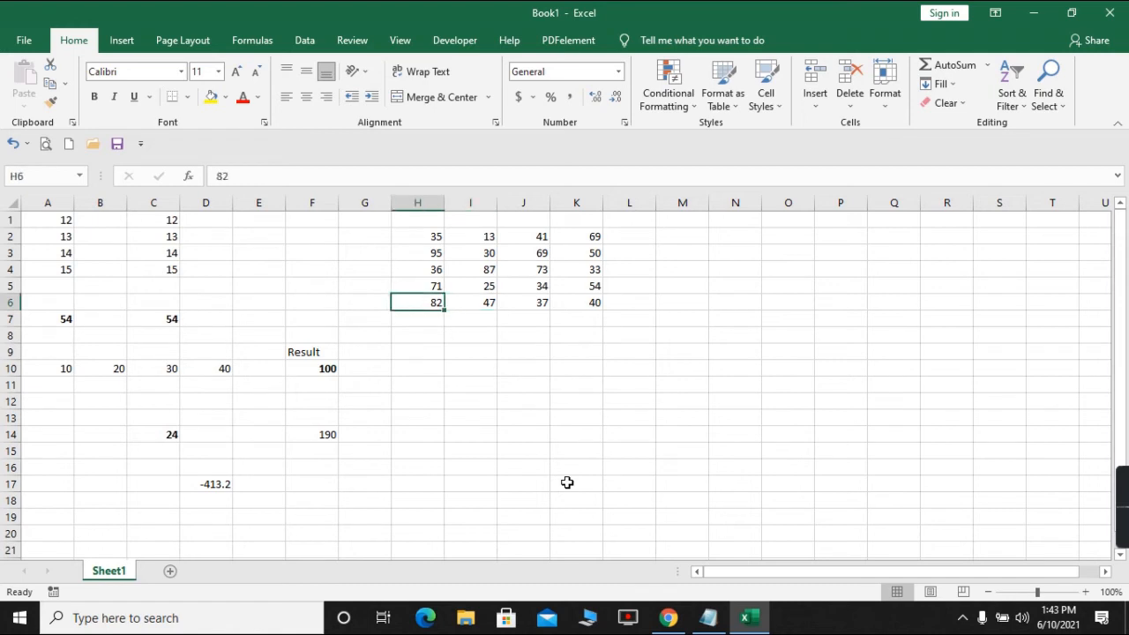
key(Down)
key(Left)
key(Left)
key(Left)
key(Left)
key(Left)
key(Left)
key(Left)
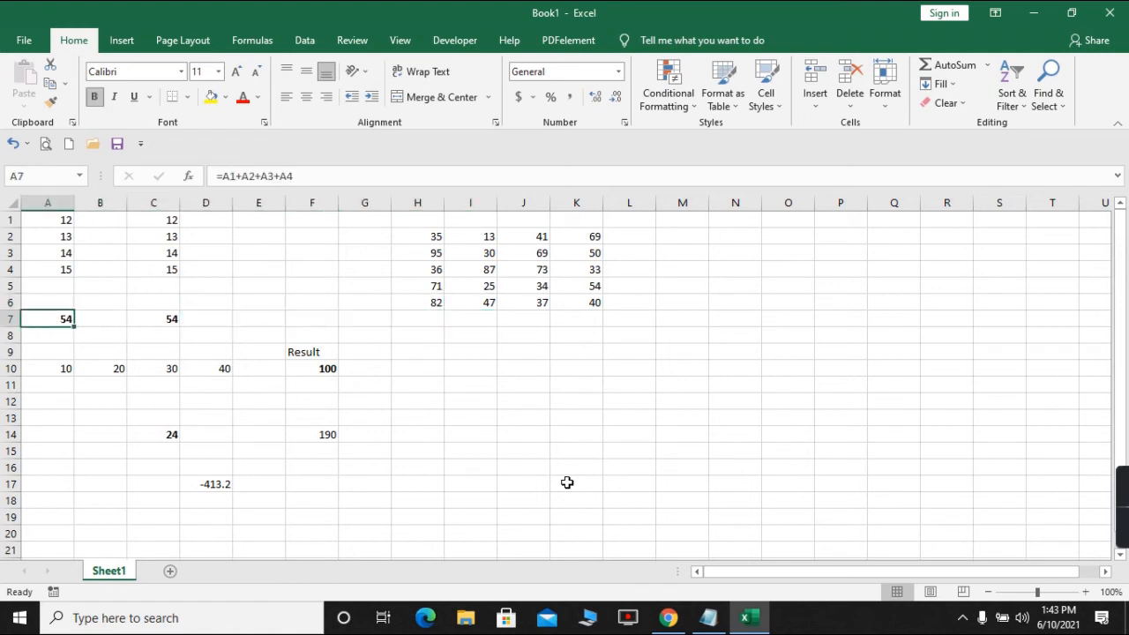
key(Up)
key(Up)
key(Up)
key(Up)
key(Up)
key(Up)
key(Down)
key(Down)
key(Down)
key(Down)
key(Down)
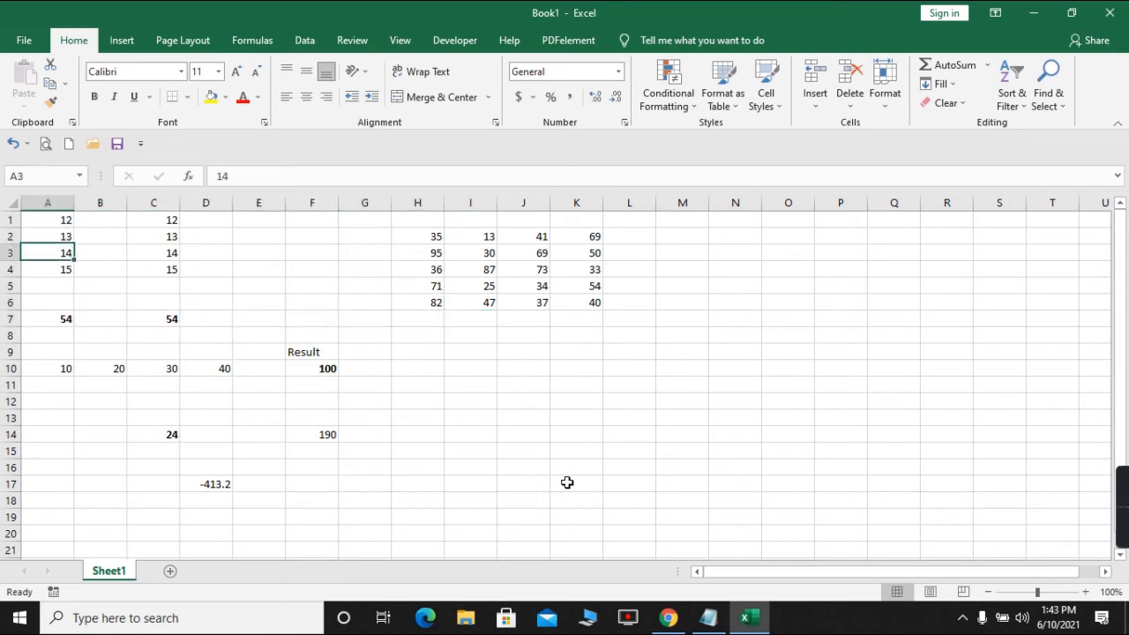
key(Down)
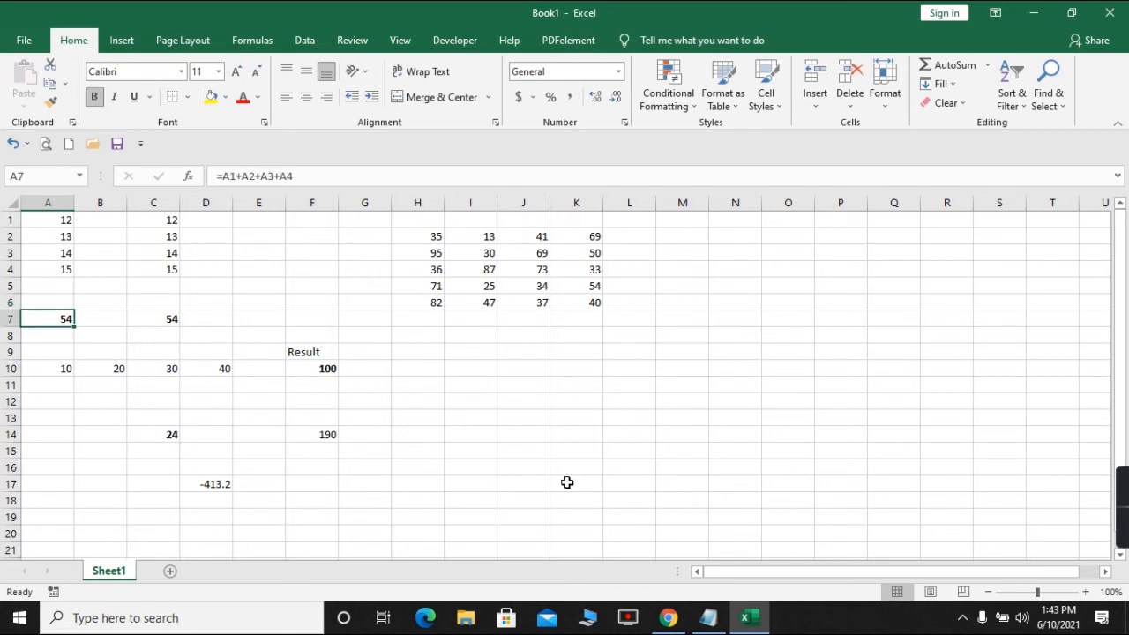
Examine the typed mixed-operator expression in cell D17 in edit mode, and leave the cell without changing it
key(Down)
key(Down)
key(Down)
key(Down)
key(Down)
key(Down)
key(Down)
key(Down)
key(Right)
key(Right)
key(Right)
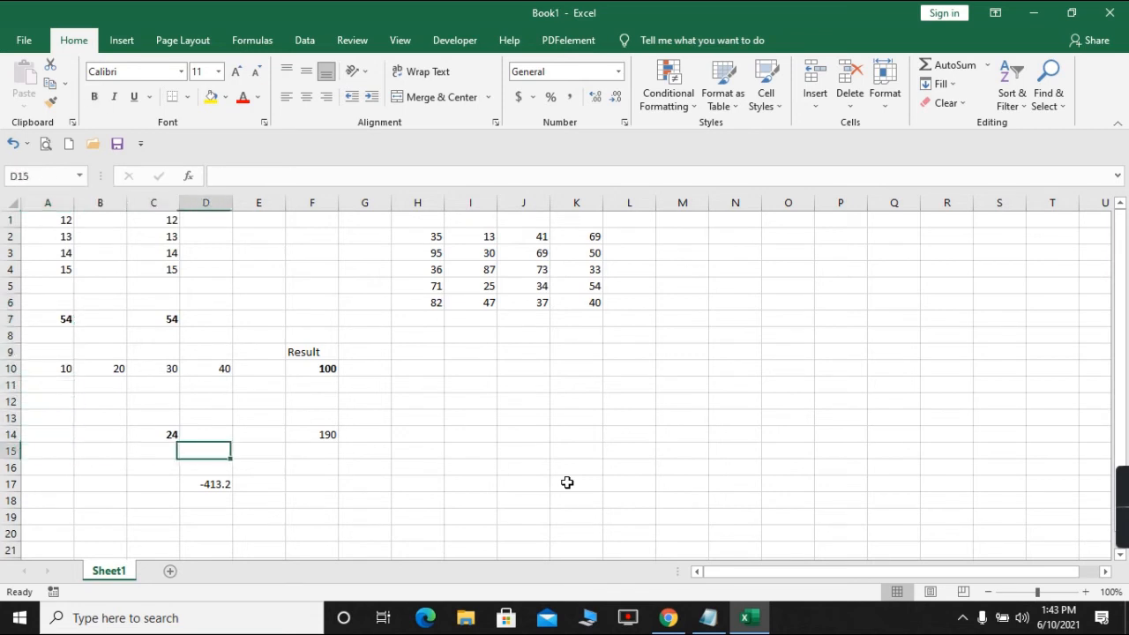
key(Down)
key(Down)
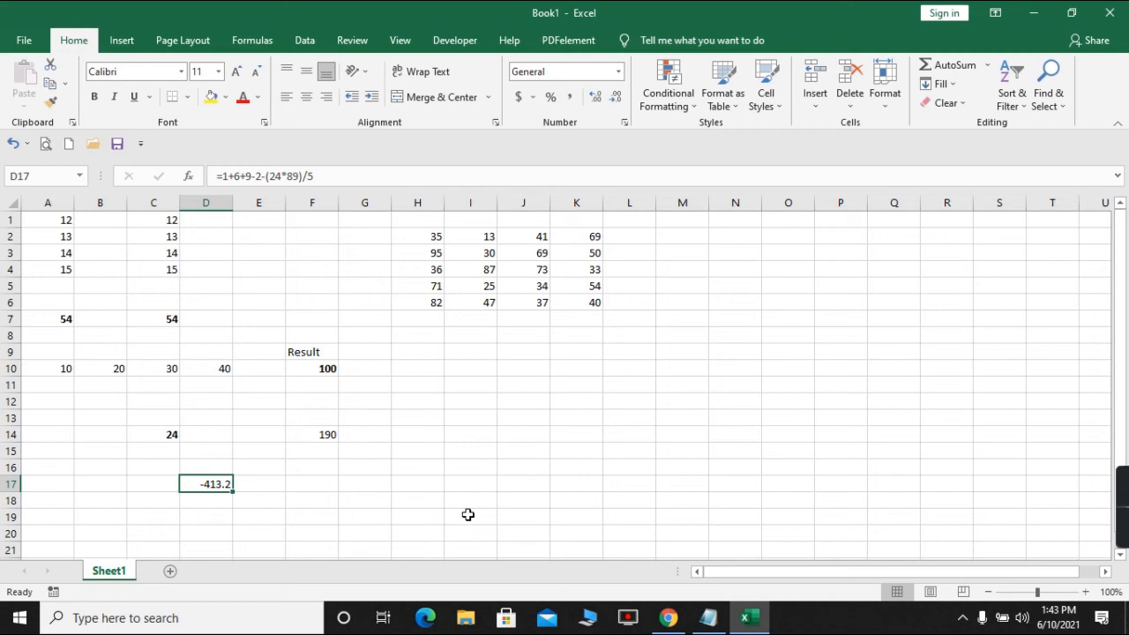
key(Down)
key(Up)
key(F2)
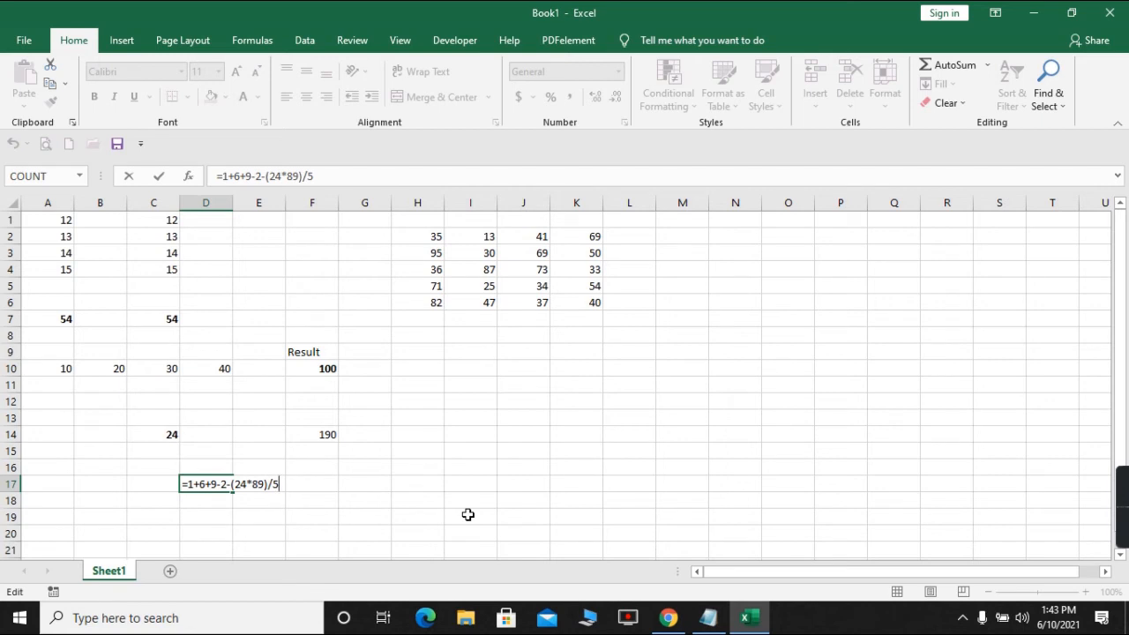
key(Escape)
key(Return)
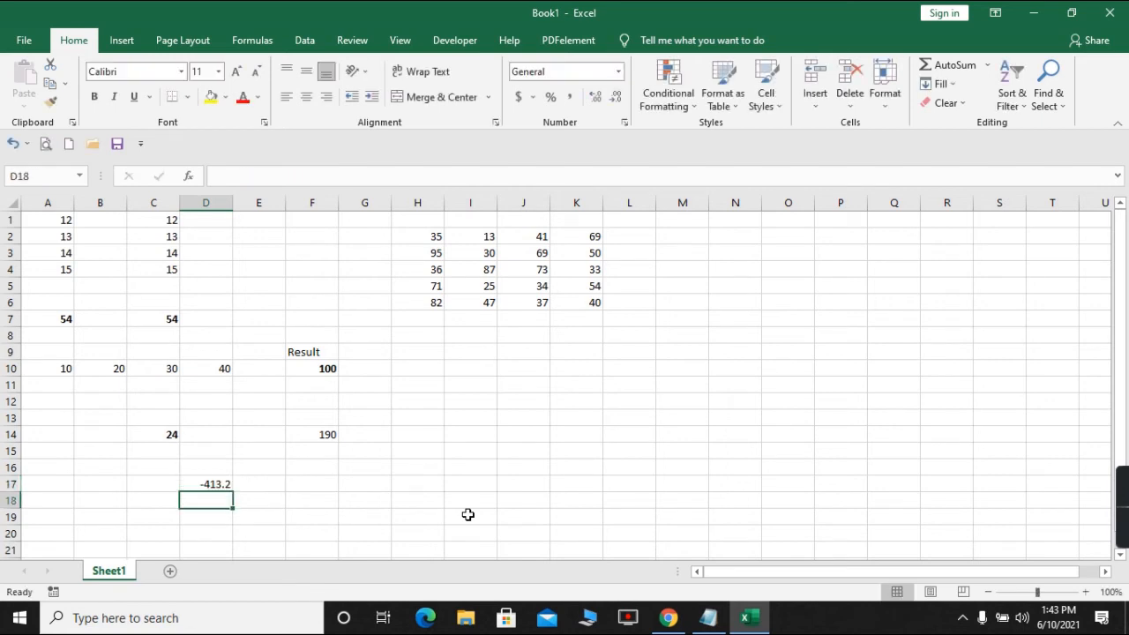
Examine the numbers in H2:H6 and the empty cell H7 beneath them
key(Right)
key(Right)
key(Right)
key(Right)
key(Right)
key(Right)
key(Up)
key(Up)
key(Up)
key(Up)
key(Up)
key(Up)
key(Up)
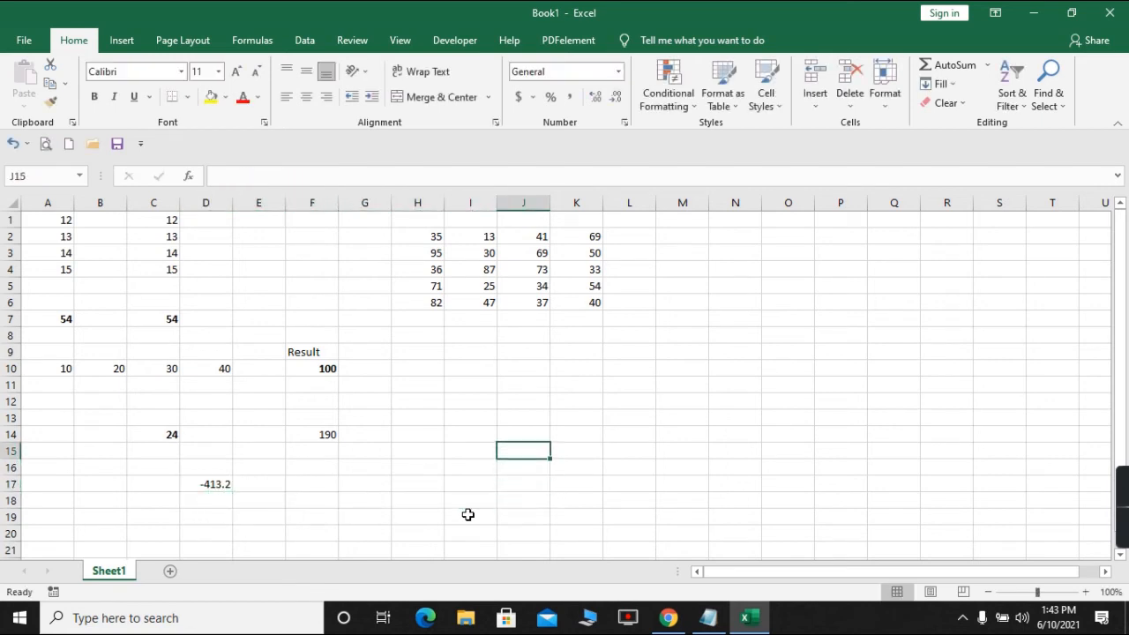
key(Up)
key(Up)
key(Up)
key(Up)
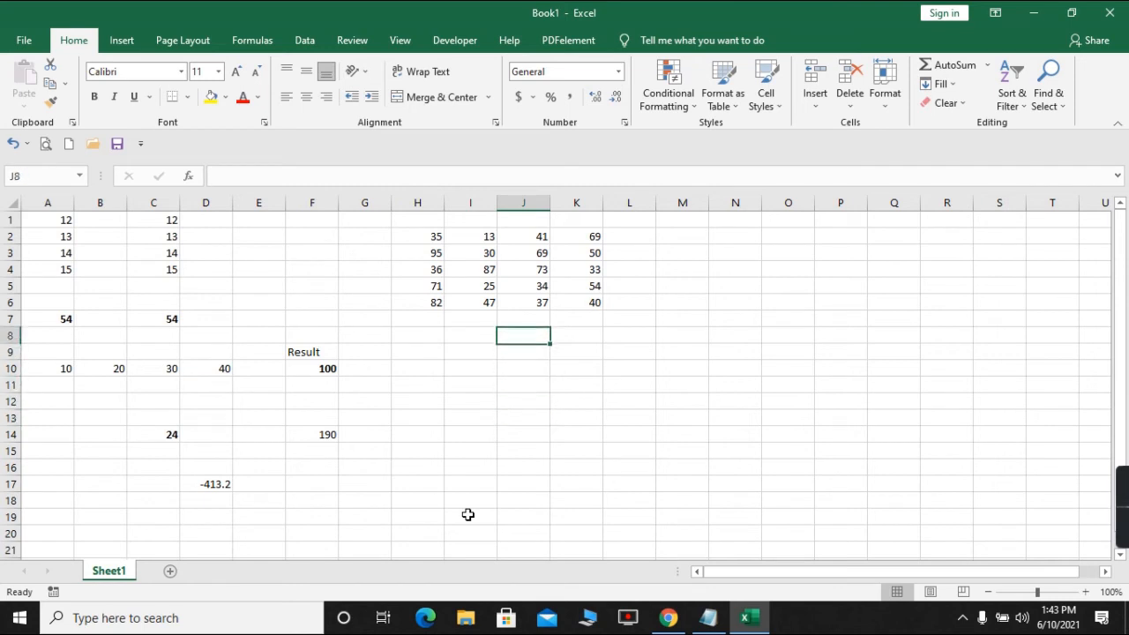
key(Left)
key(Left)
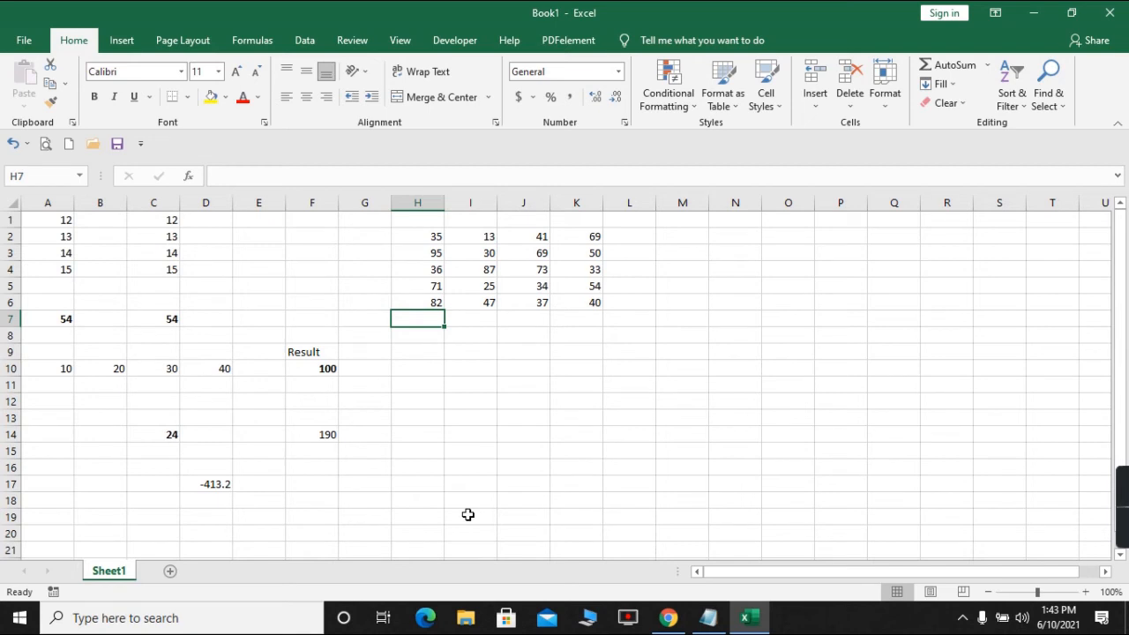
key(Up)
key(Up)
key(Up)
key(Up)
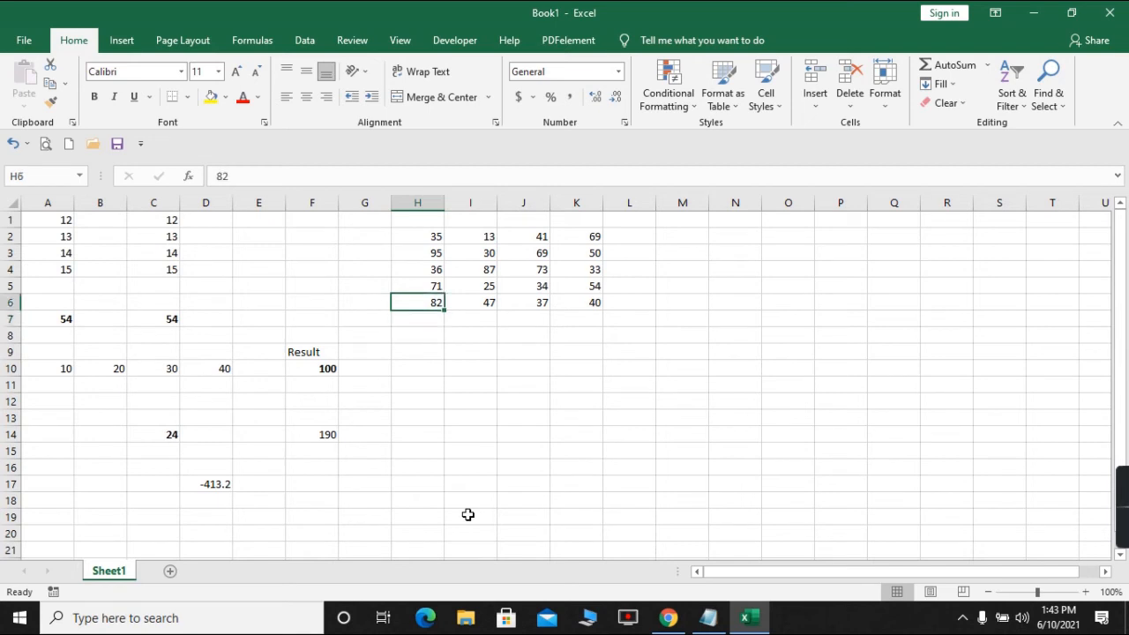
key(Down)
key(Down)
key(Down)
key(Down)
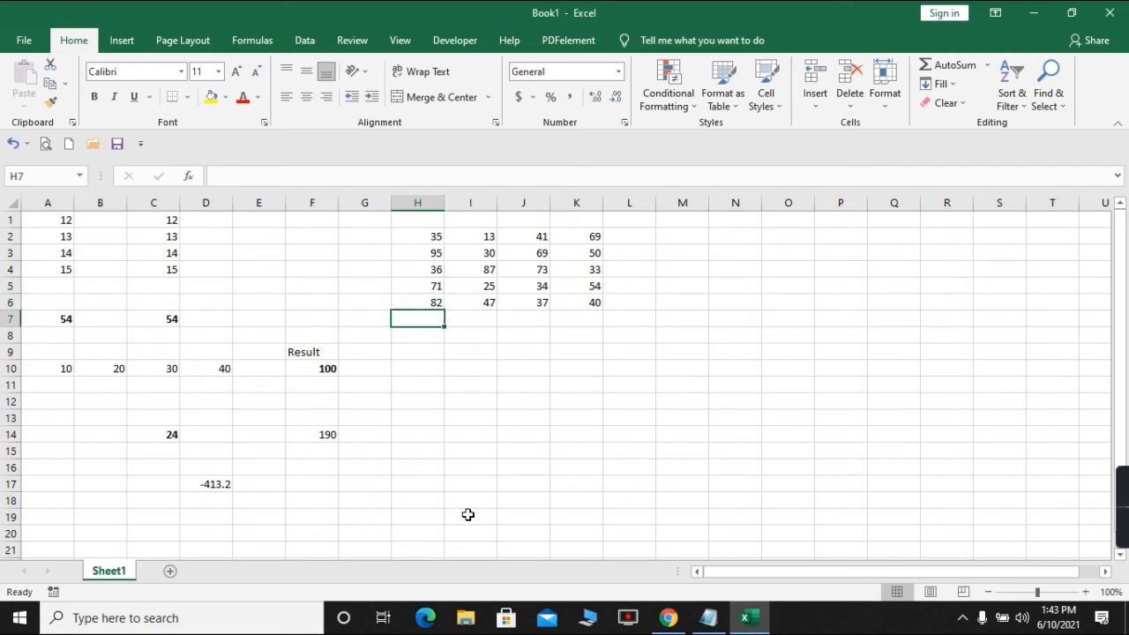
key(Up)
key(Up)
key(Up)
key(Up)
key(Up)
key(Down)
key(Down)
key(Down)
key(Down)
key(Down)
key(Down)
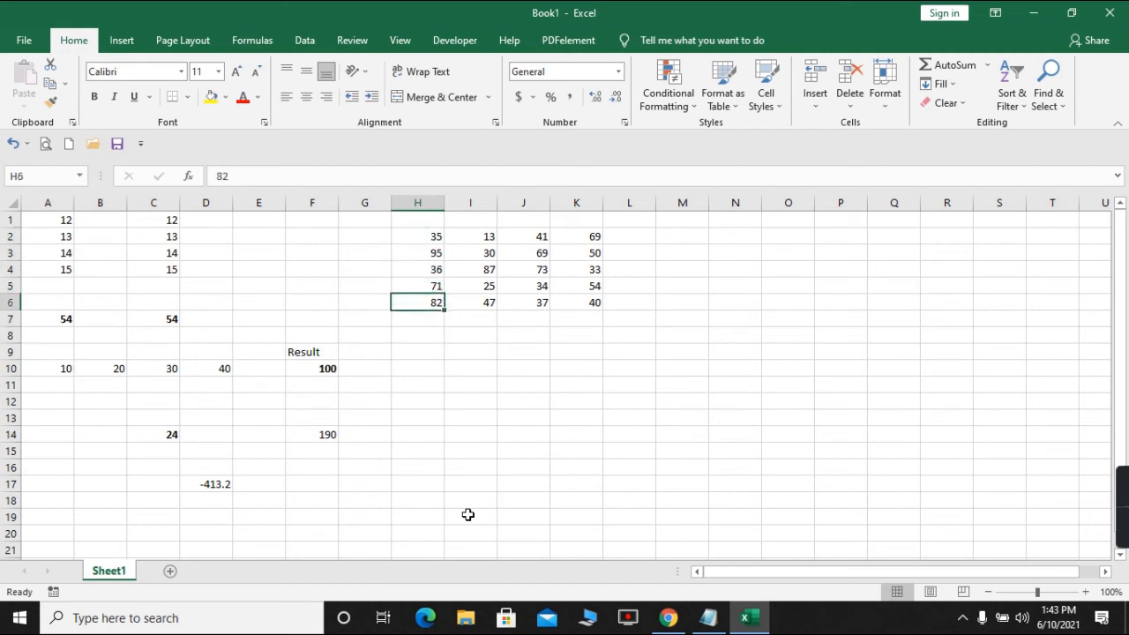
key(Up)
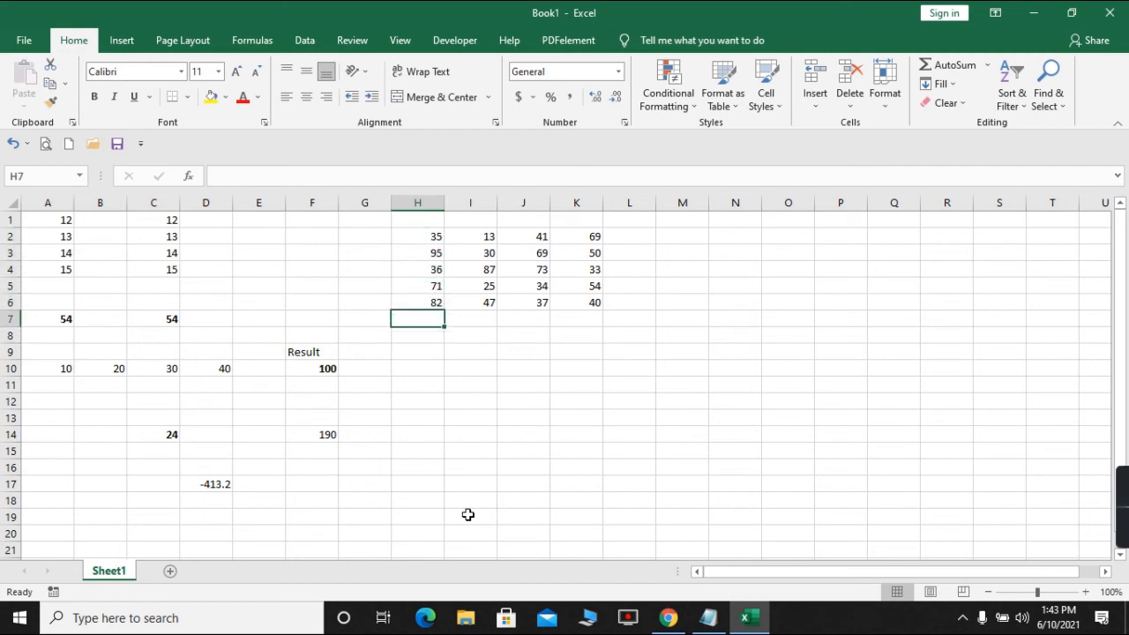
Total the numbers in H2:H6 in cell H7 with the formula =SUM(H2:H6)
text(=sum)
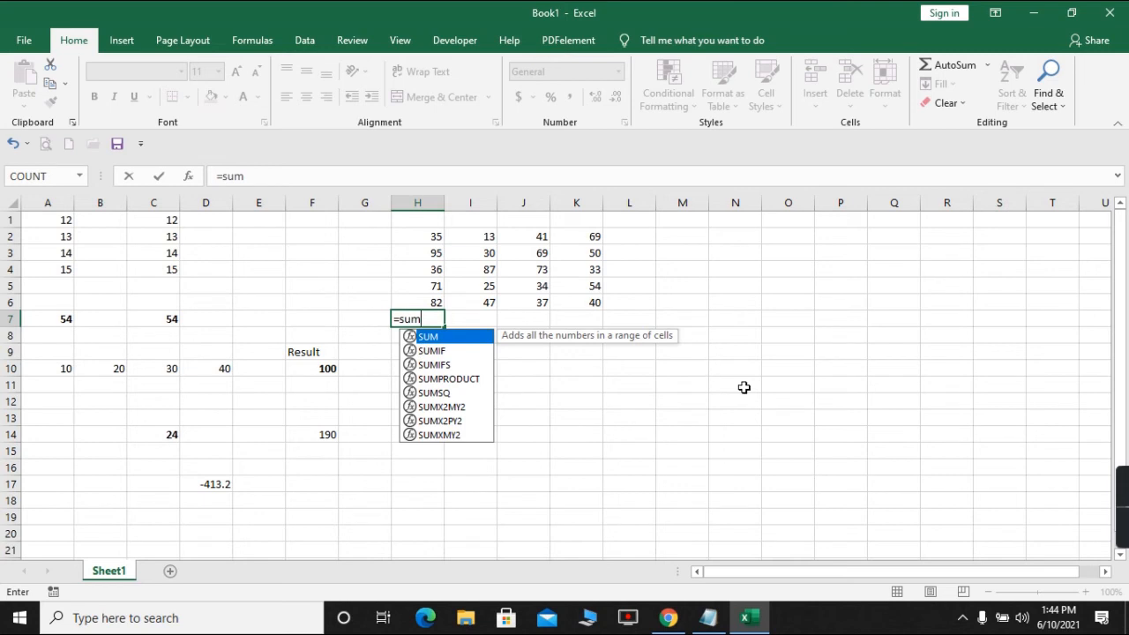
text(()
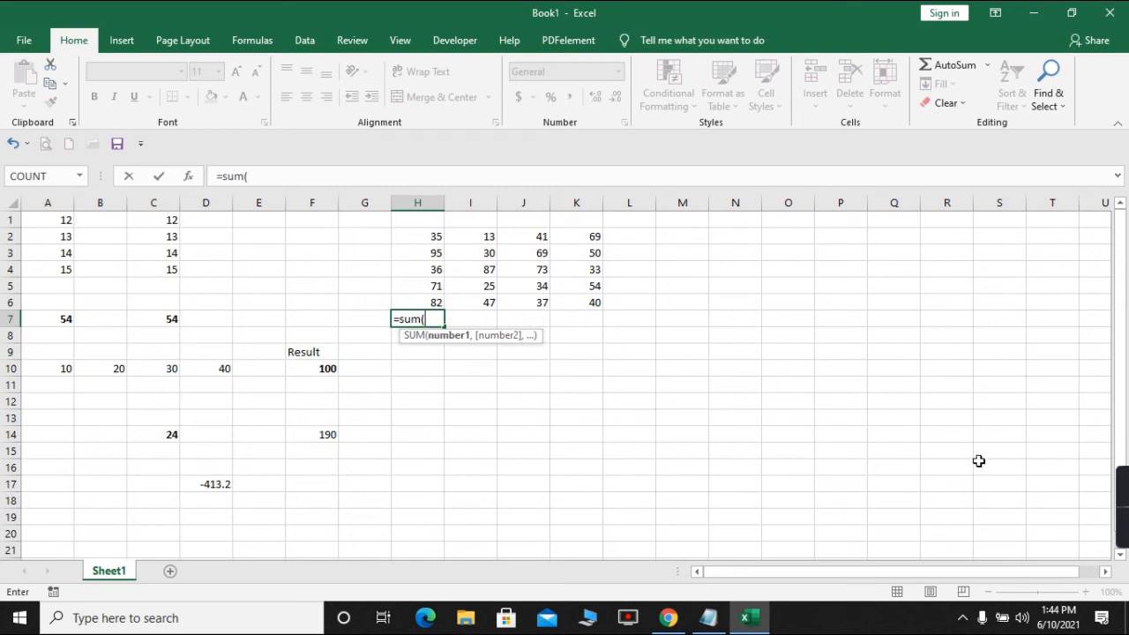
text(h2)
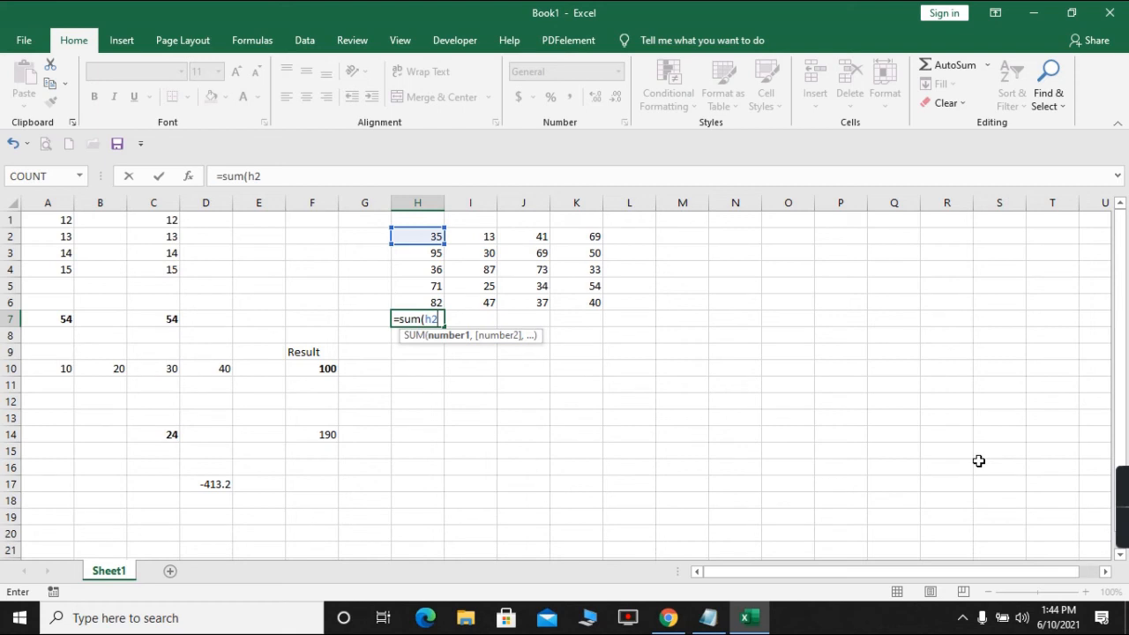
text(:h6)
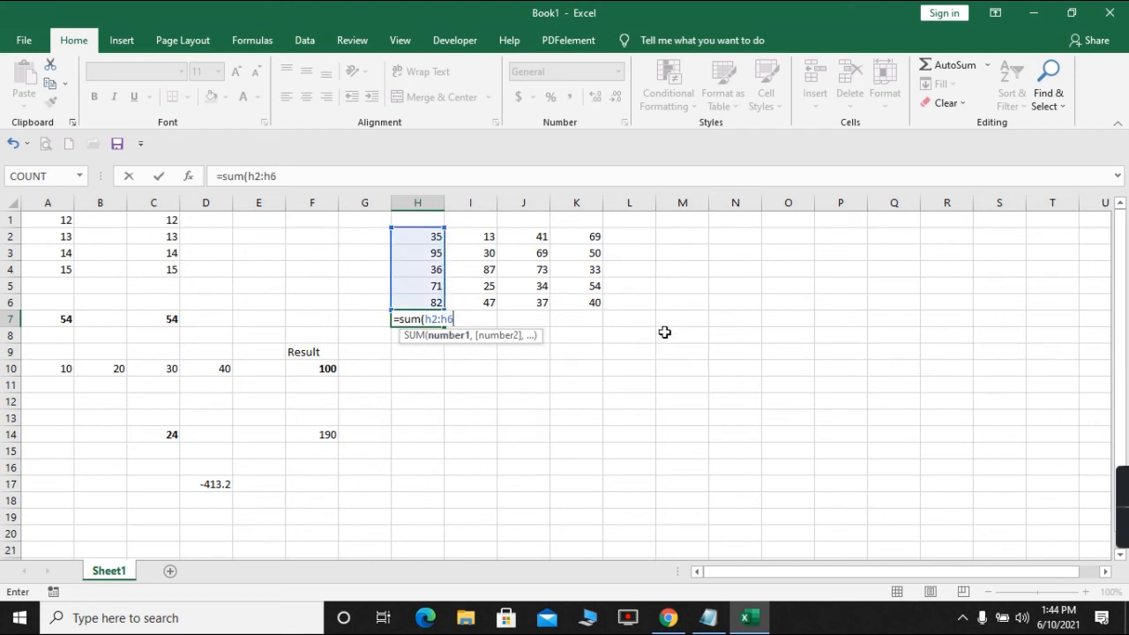
text())
key(Return)
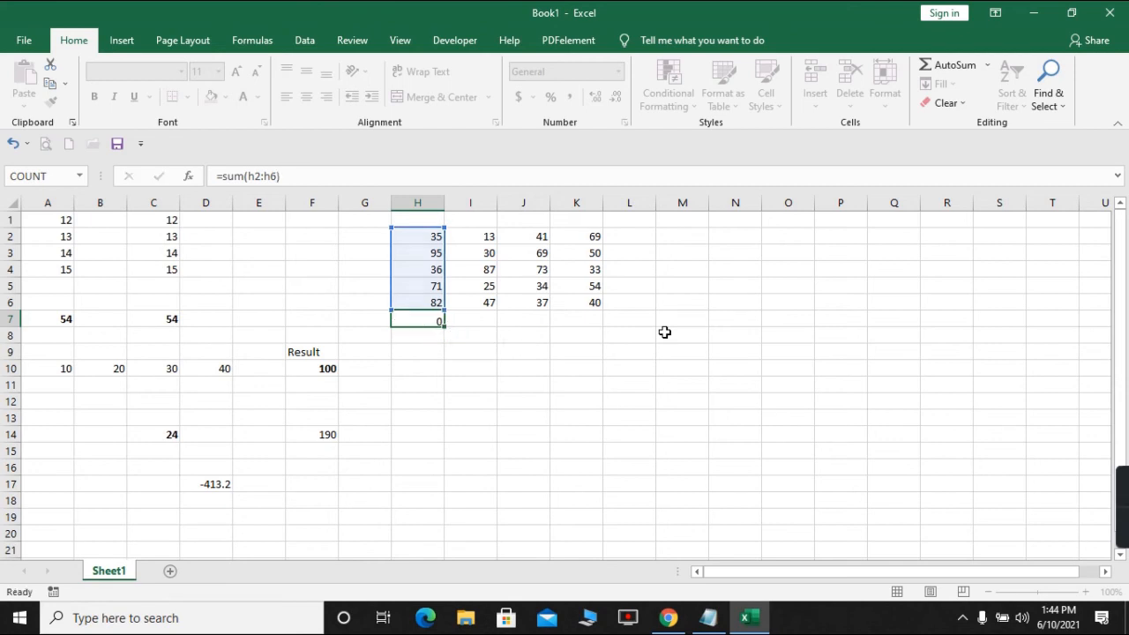
key(Up)
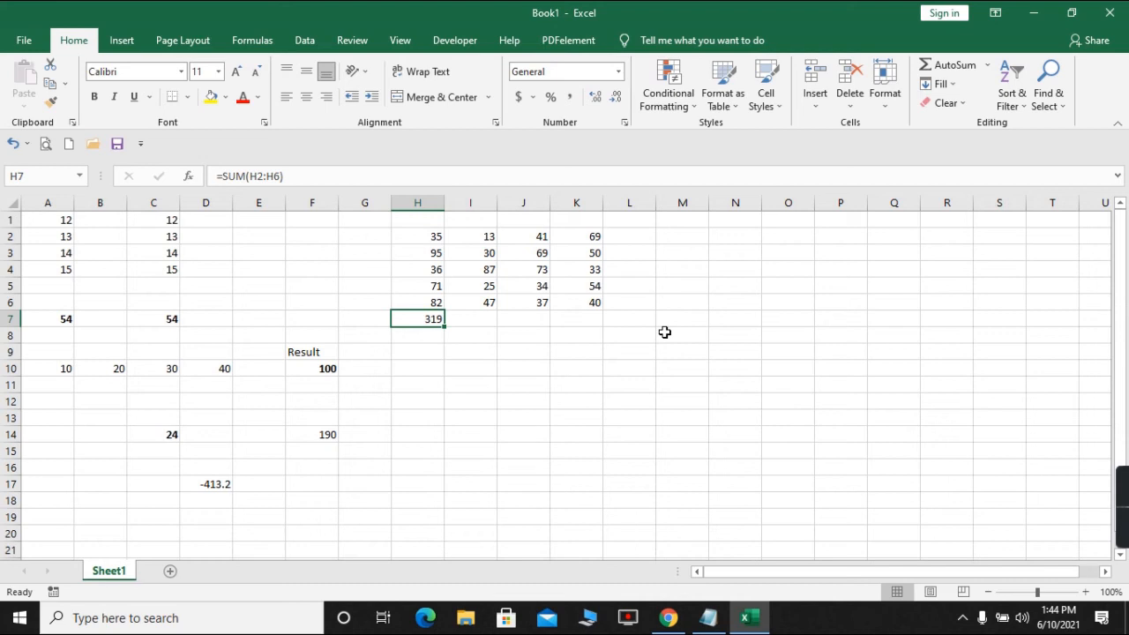
Make the total in H7 bold and select H2:H6 to check the numbers it adds
key(ctrl+b)
key(Up)
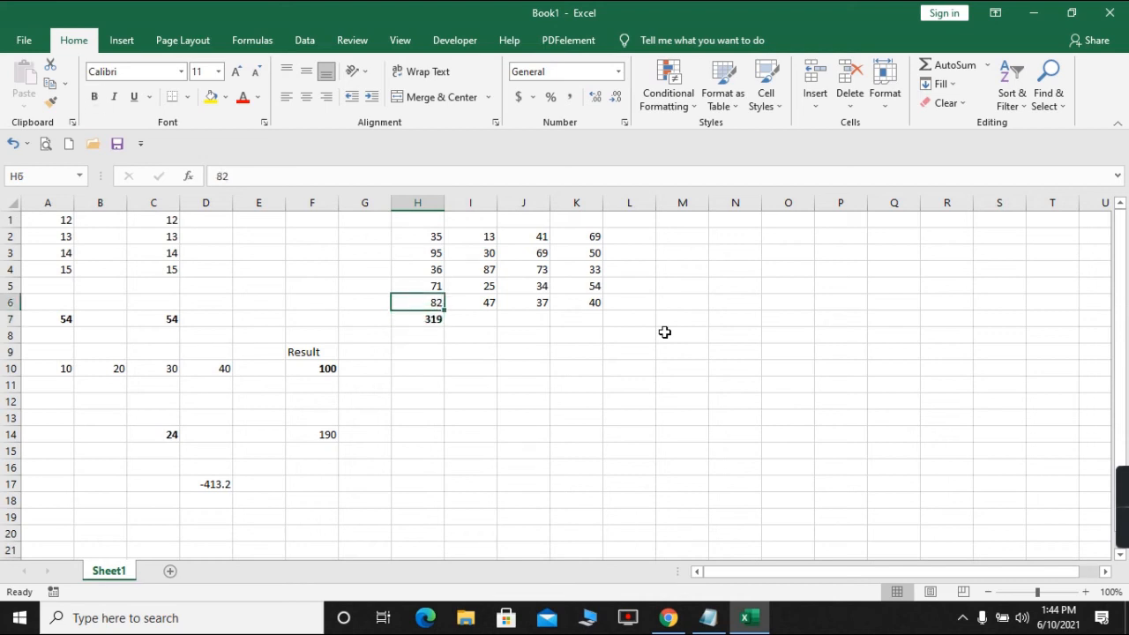
key(shift+Up)
key(shift+Up)
key(shift+Up)
key(shift+Up)
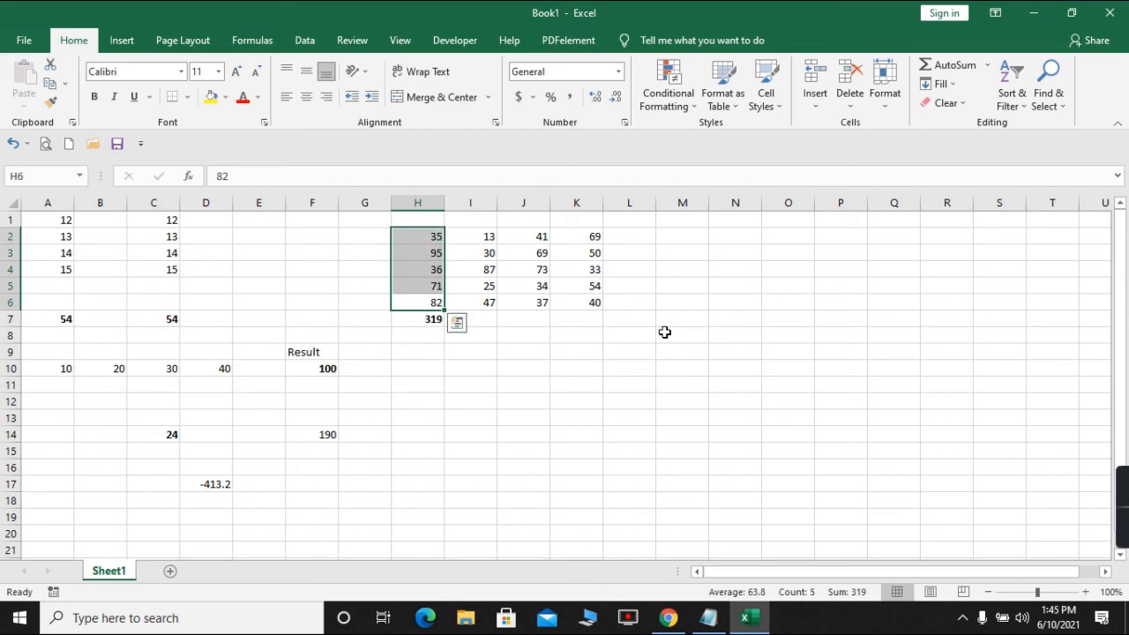
Begin a SUM formula in cell I7 beneath the second column of numbers
key(Down)
key(Right)
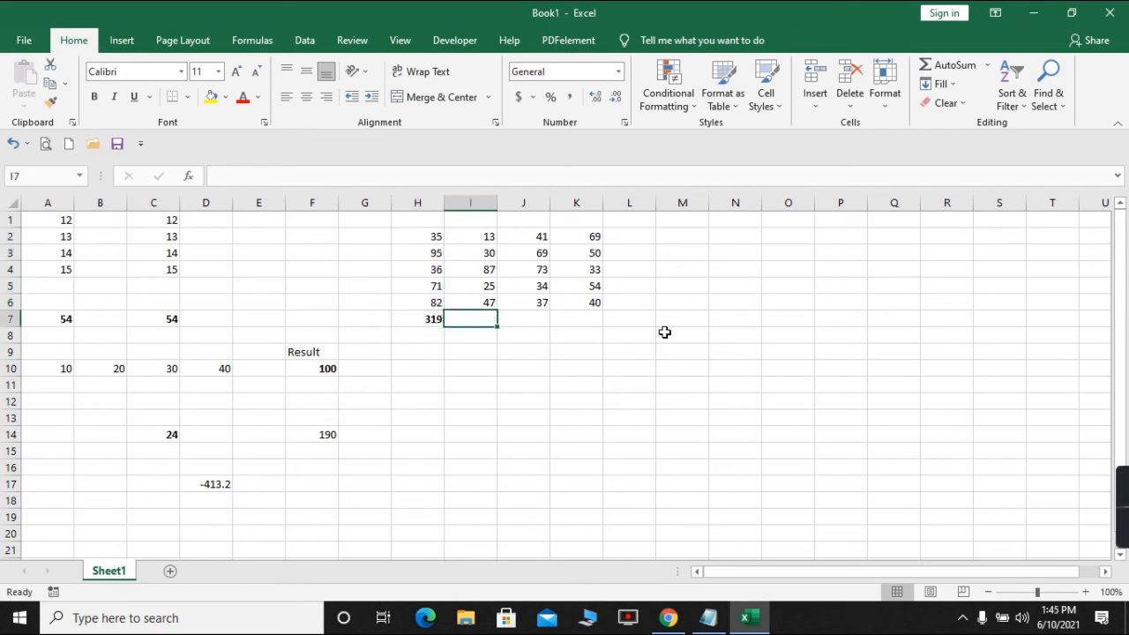
text(=sum()
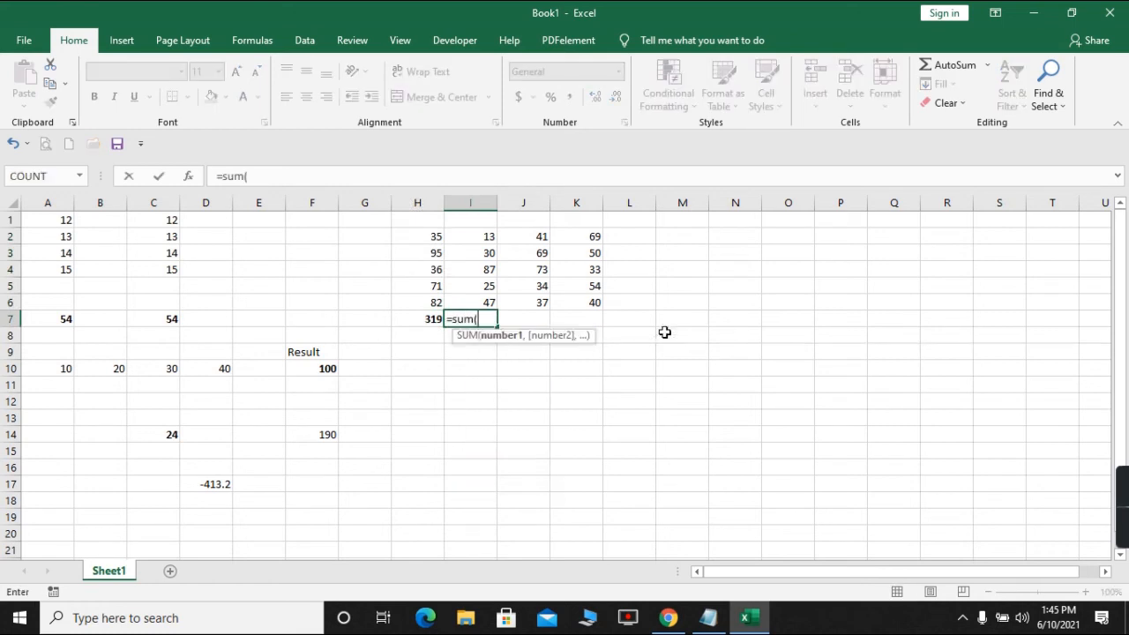
key(Up)
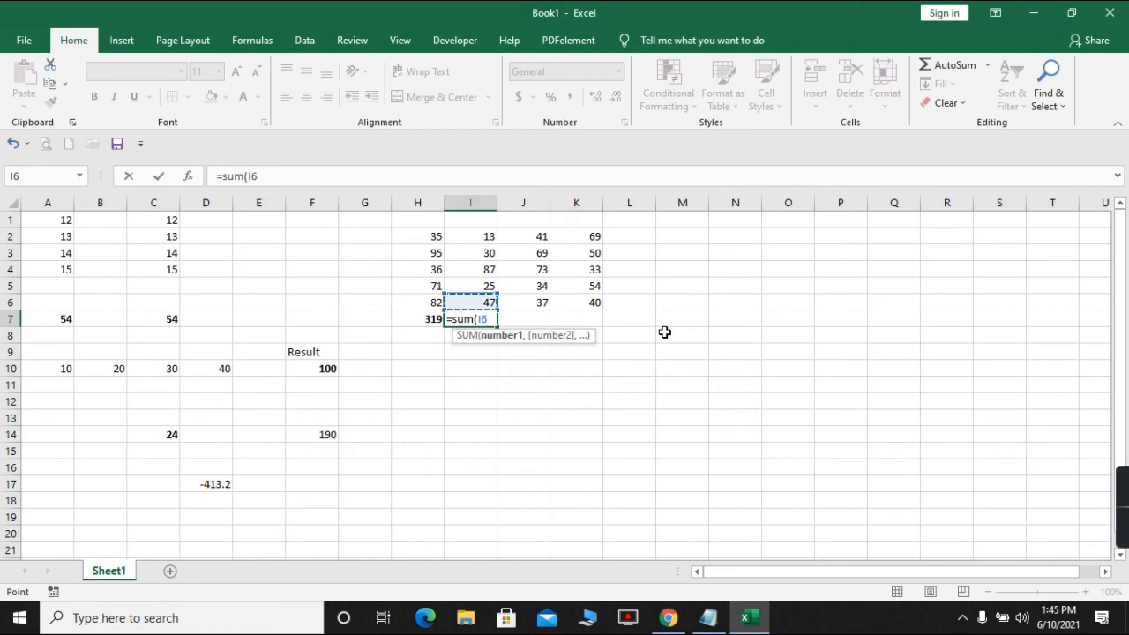
key(Down)
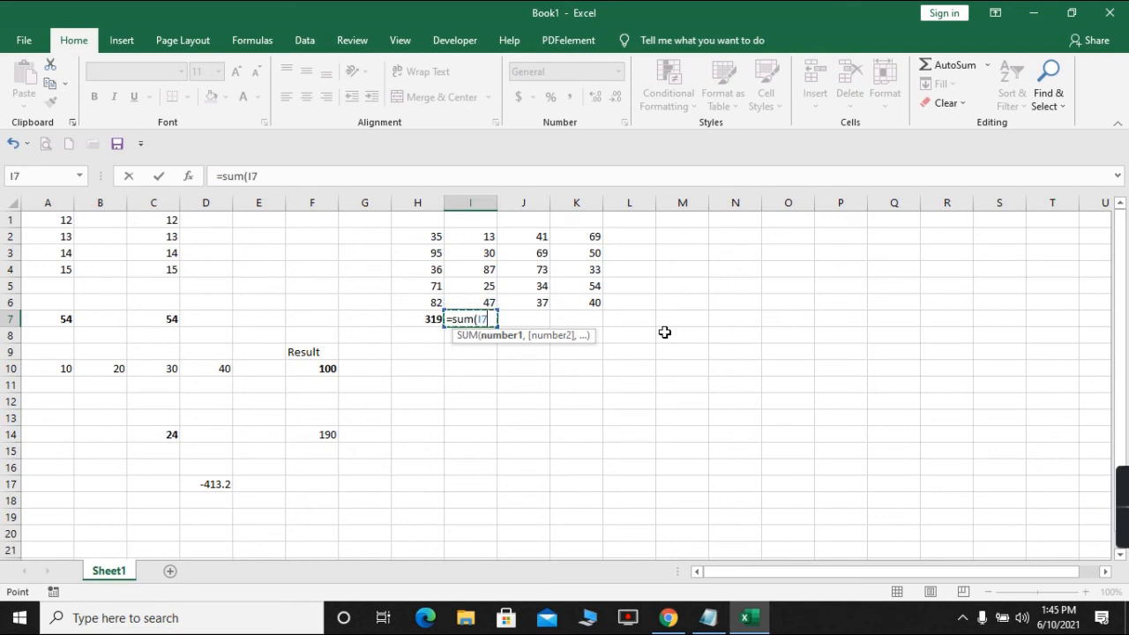
key(BackSpace)
key(BackSpace)
Complete the formula in I7 as =SUM(I2:I6) and make its total bold
key(Up)
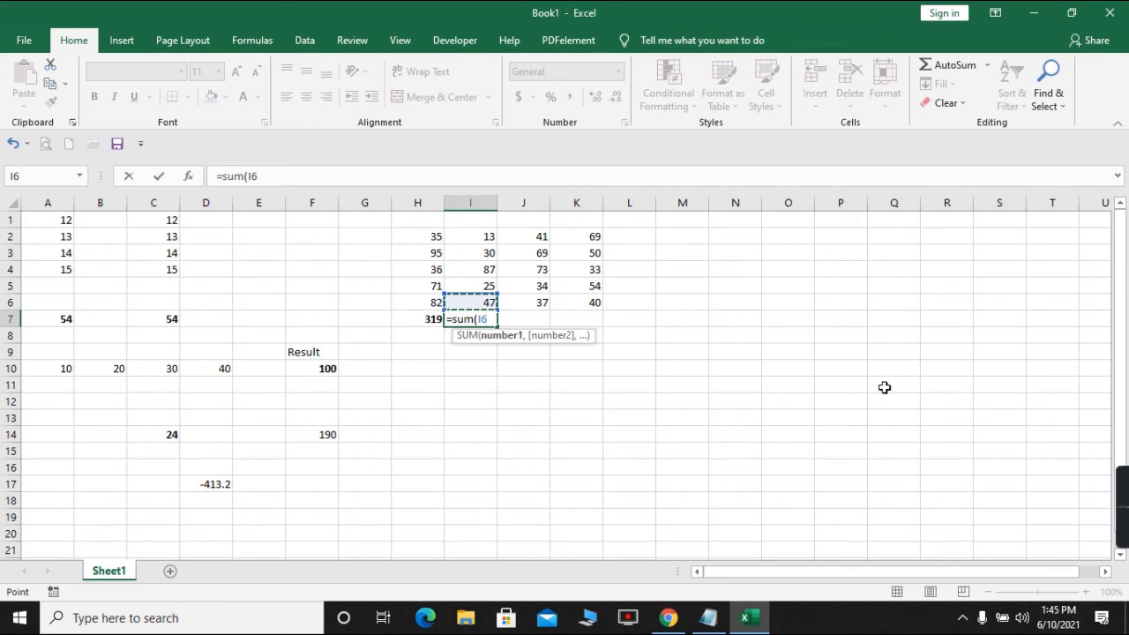
key(shift+Up)
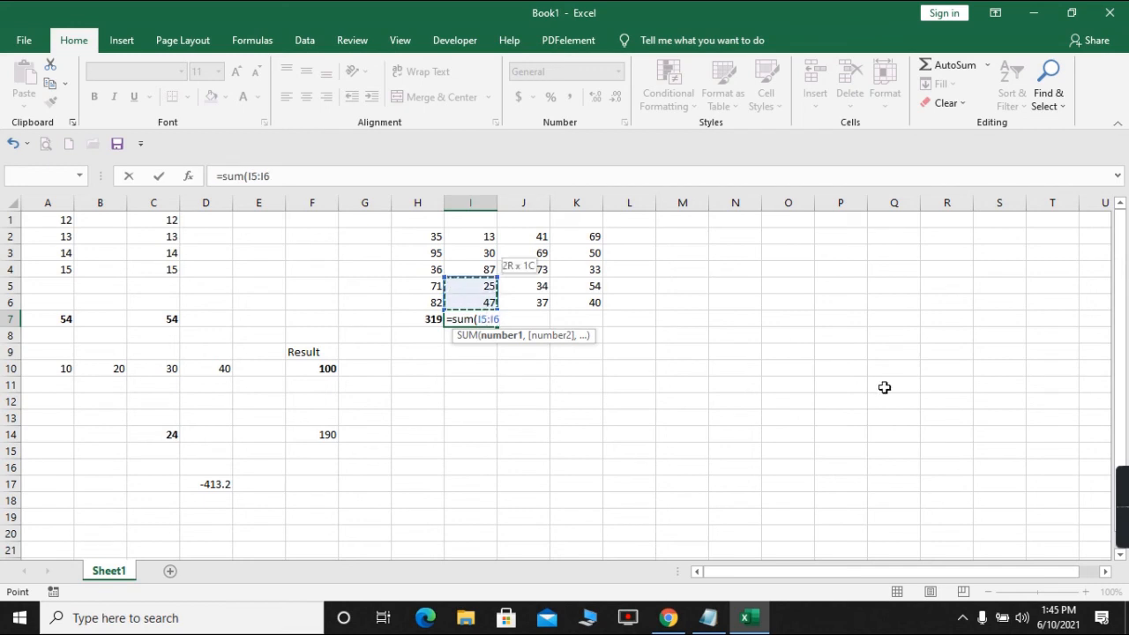
key(shift+Up)
key(shift+Up)
key(shift+Up)
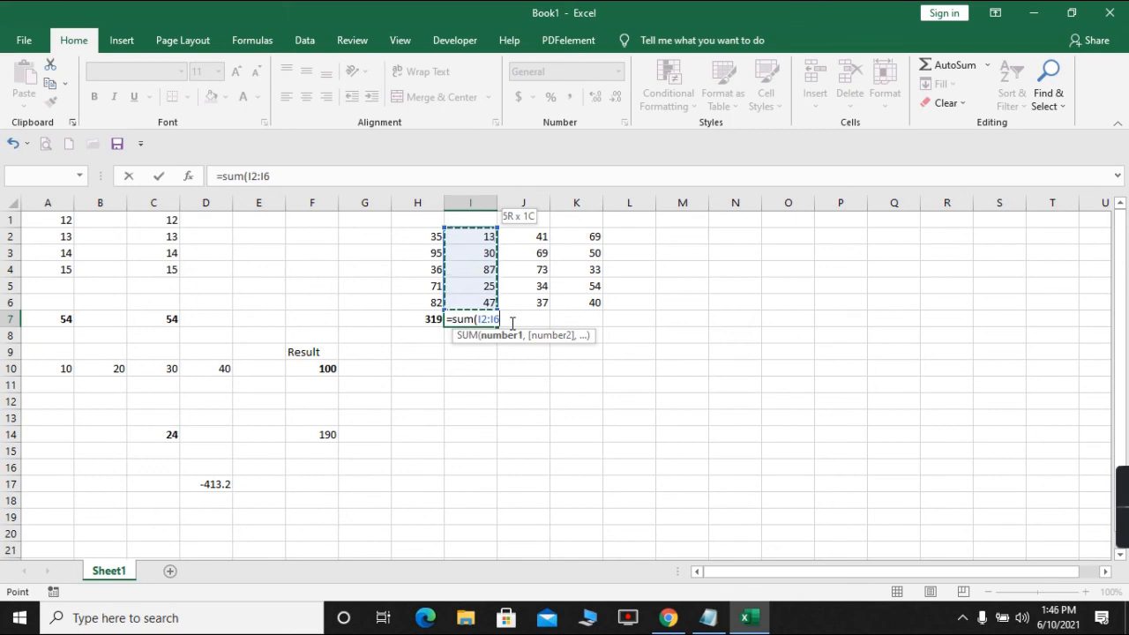
text())
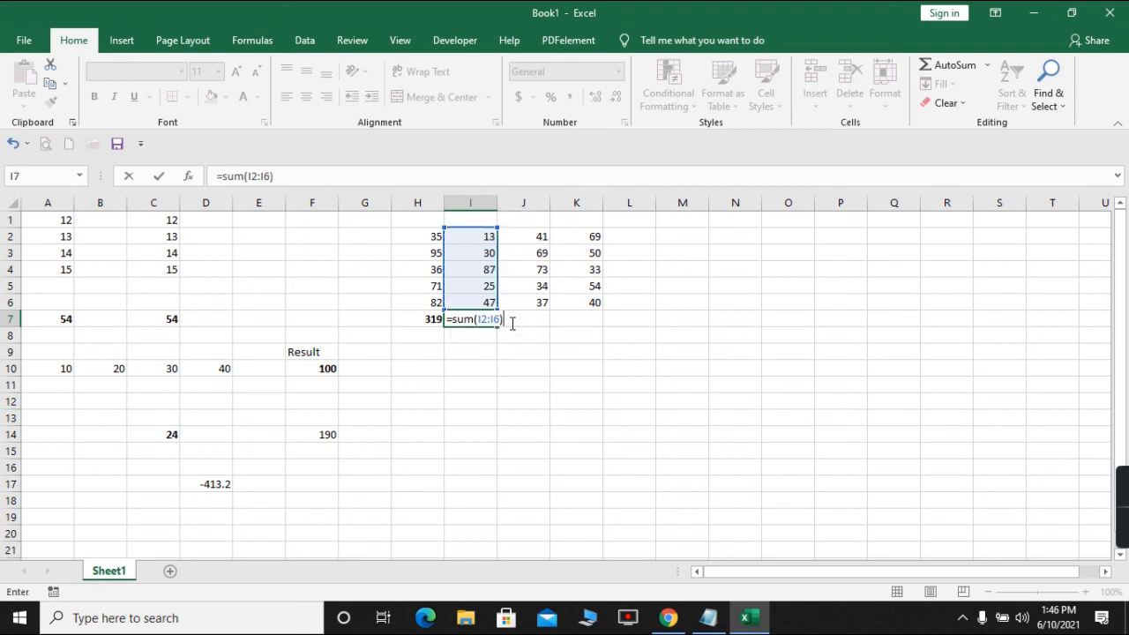
key(Return)
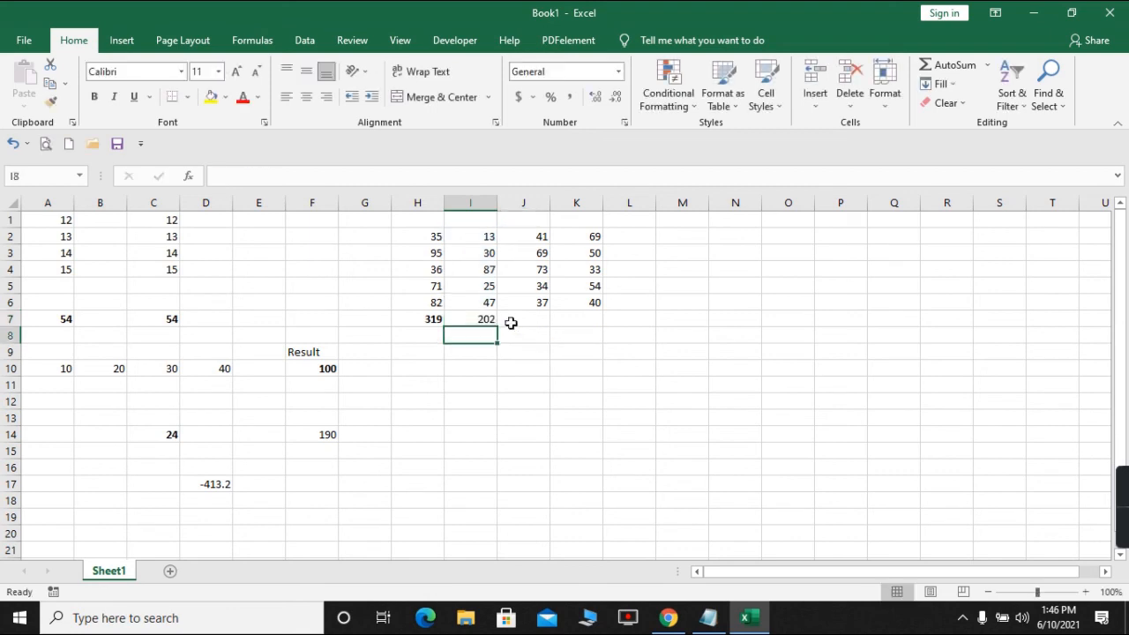
key(Up)
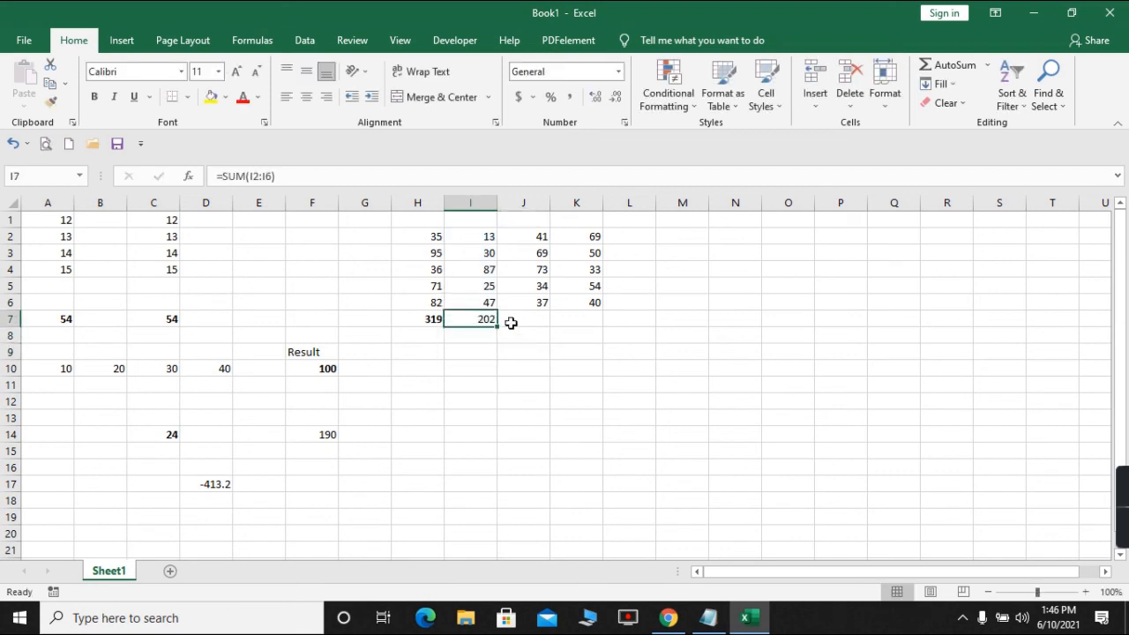
key(ctrl+b)
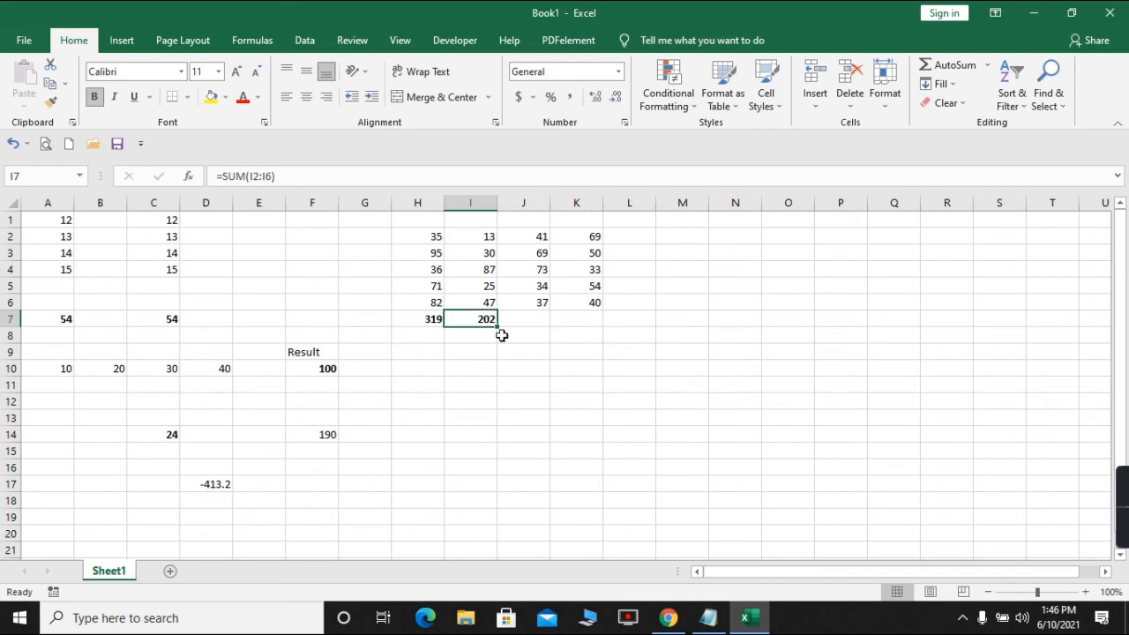
Compare the SUM formulas in H7 and I7 and look at the empty cell J7
click(542, 321)
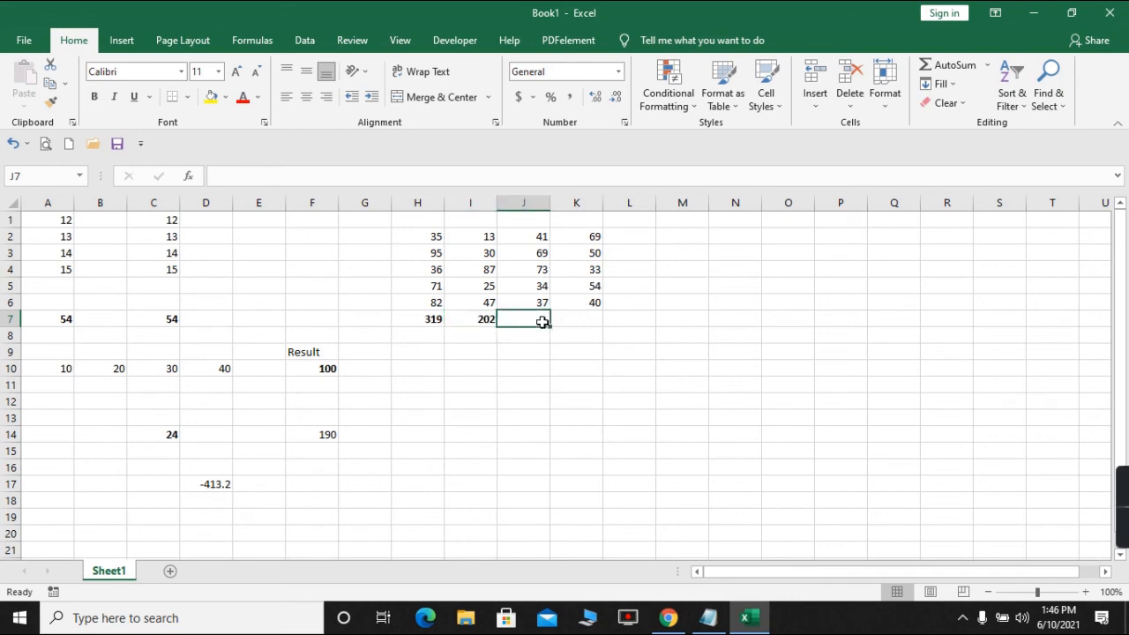
click(486, 324)
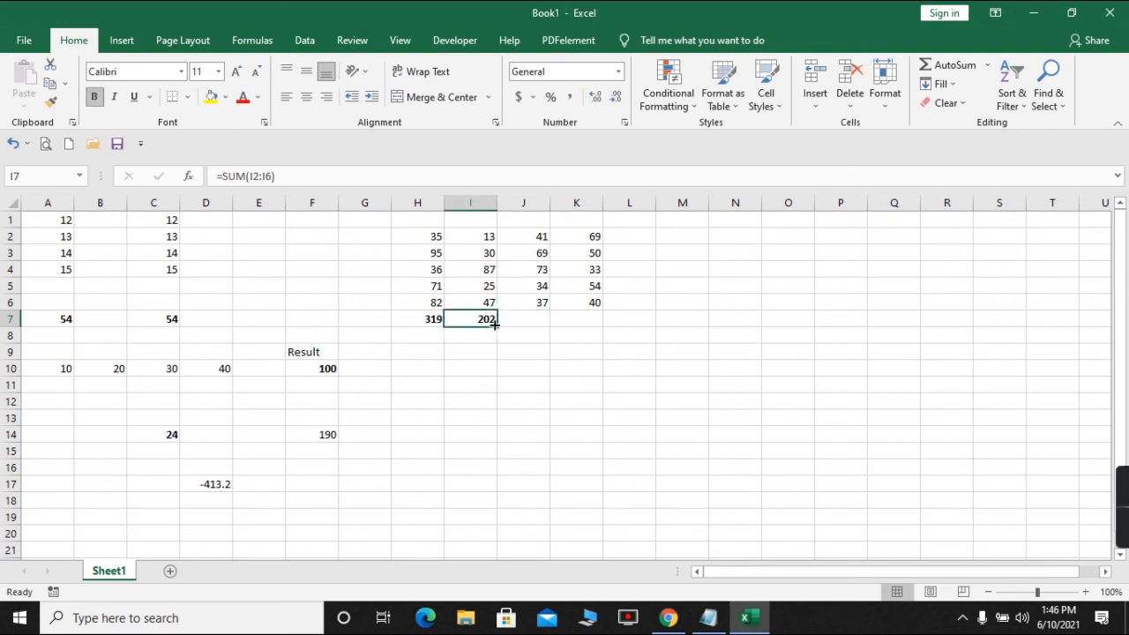
click(435, 318)
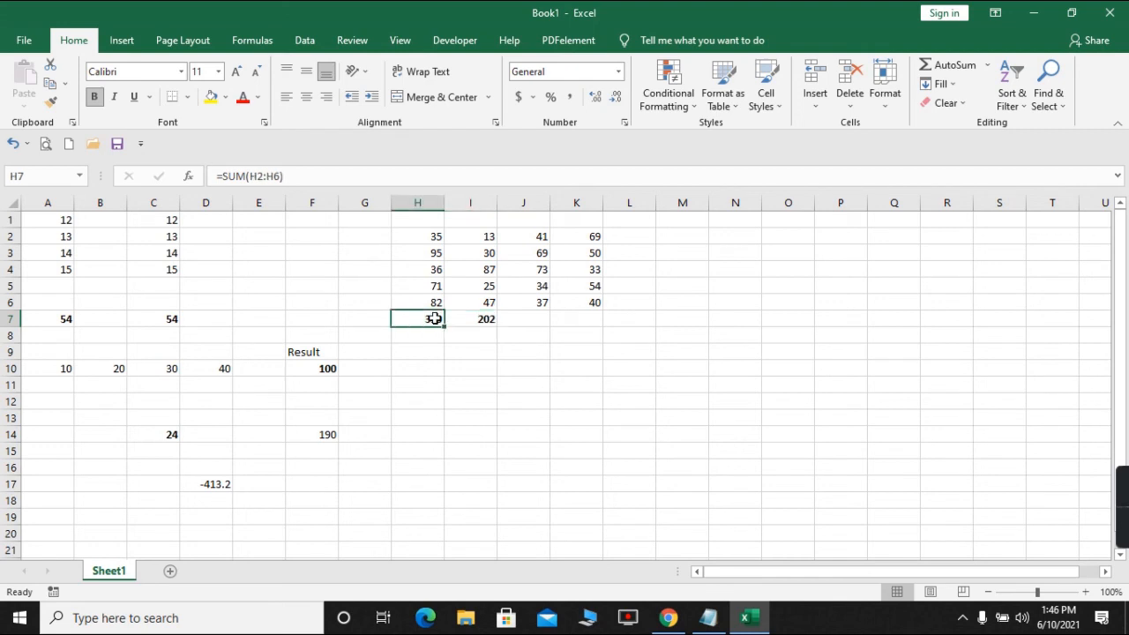
click(484, 319)
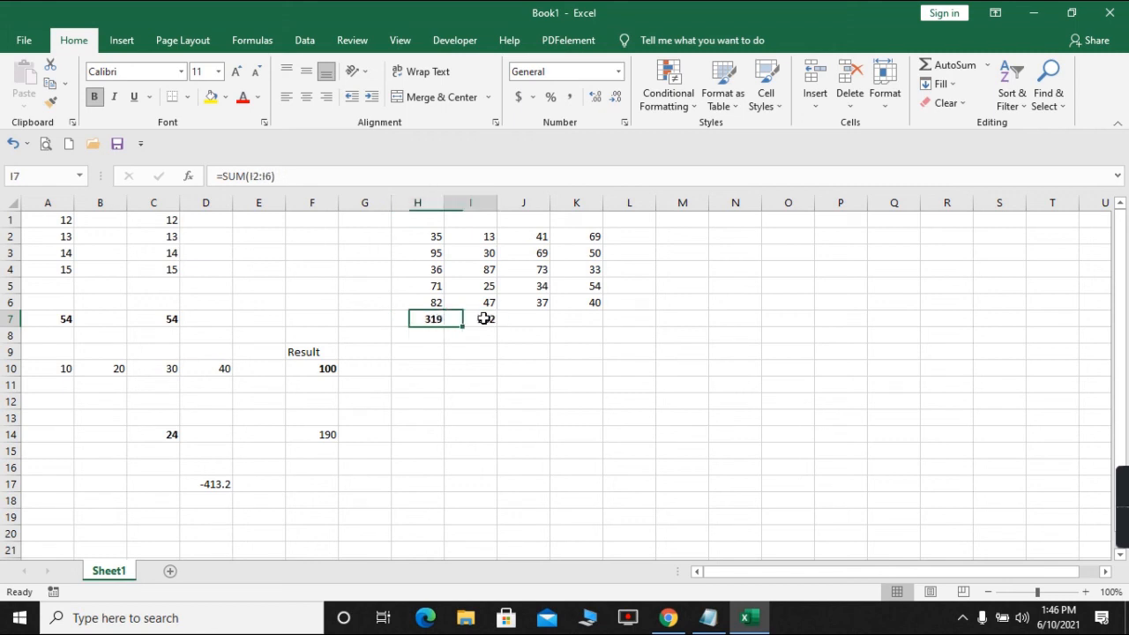
Copy the SUM formula from H7 into J7 to total J2:J6
click(429, 319)
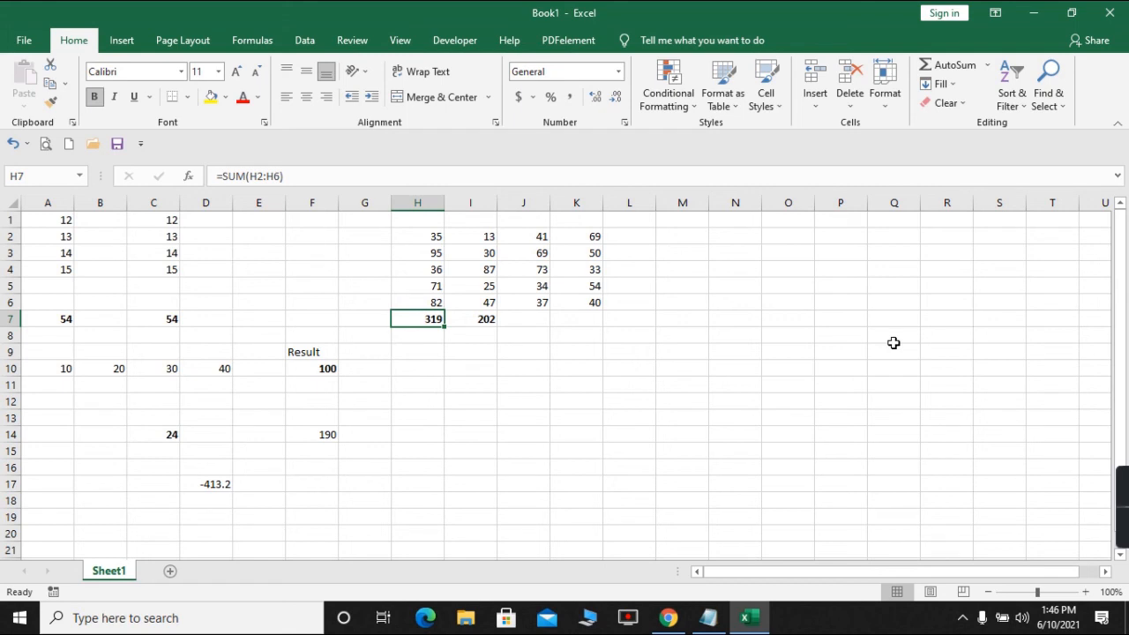
key(ctrl+c)
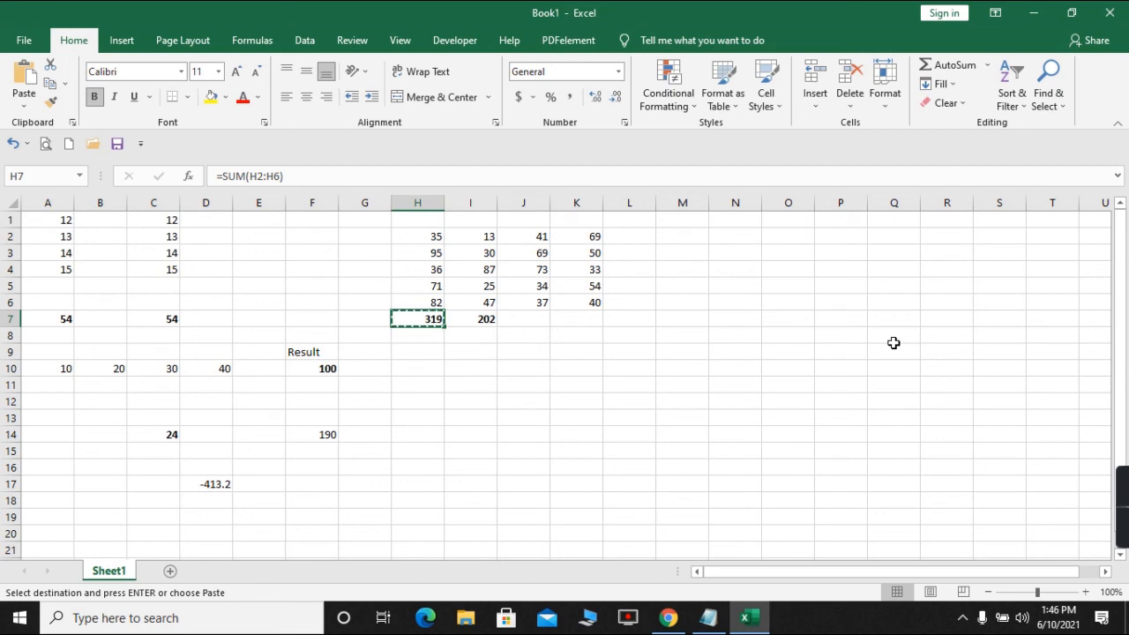
key(Right)
key(Right)
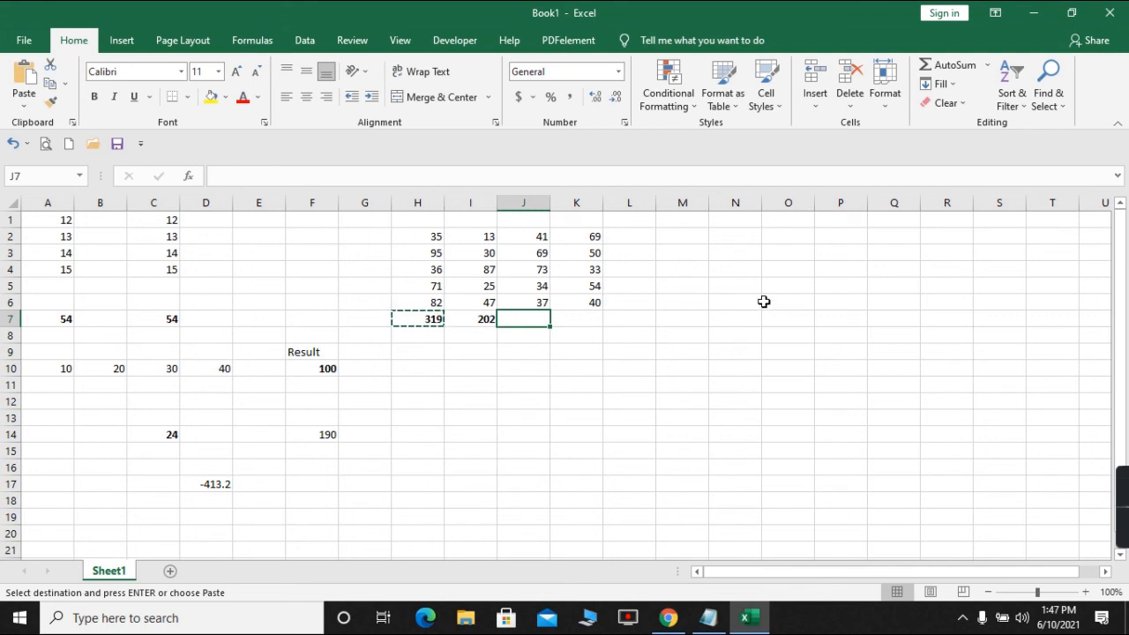
key(ctrl+v)
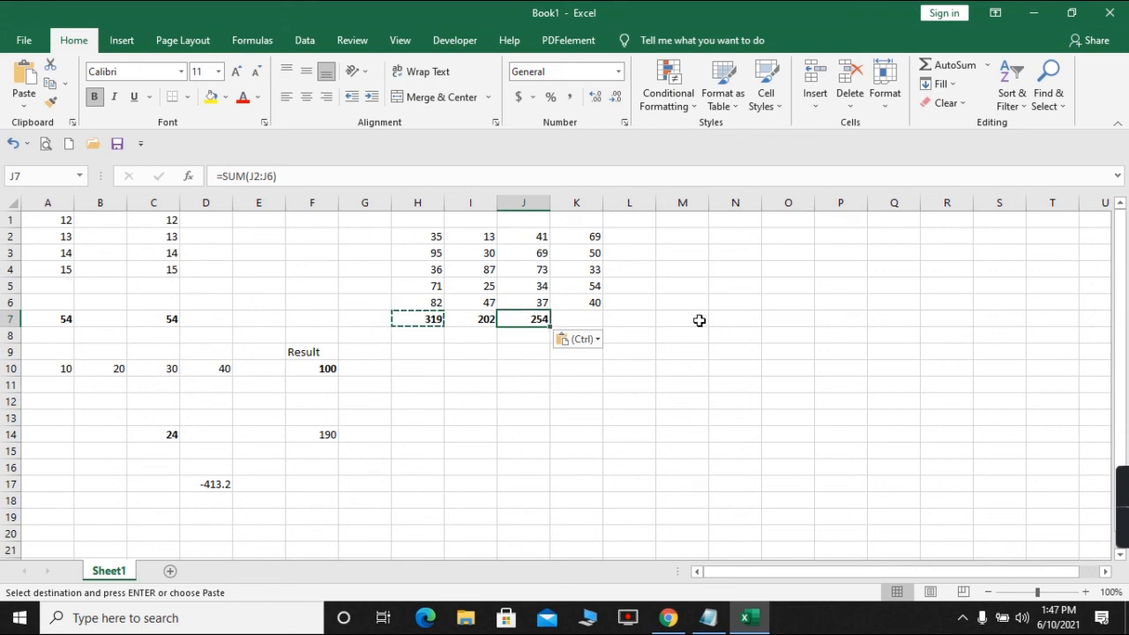
Examine the range referenced by the formula in J7 in edit mode, and leave the cell without changing it
key(F2)
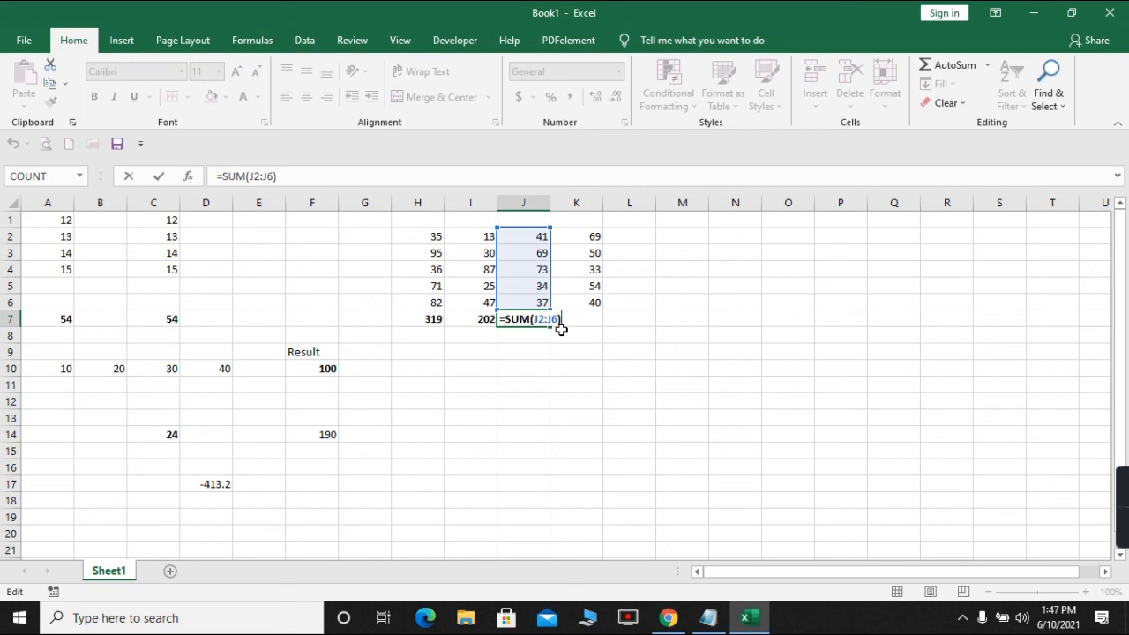
click(640, 316)
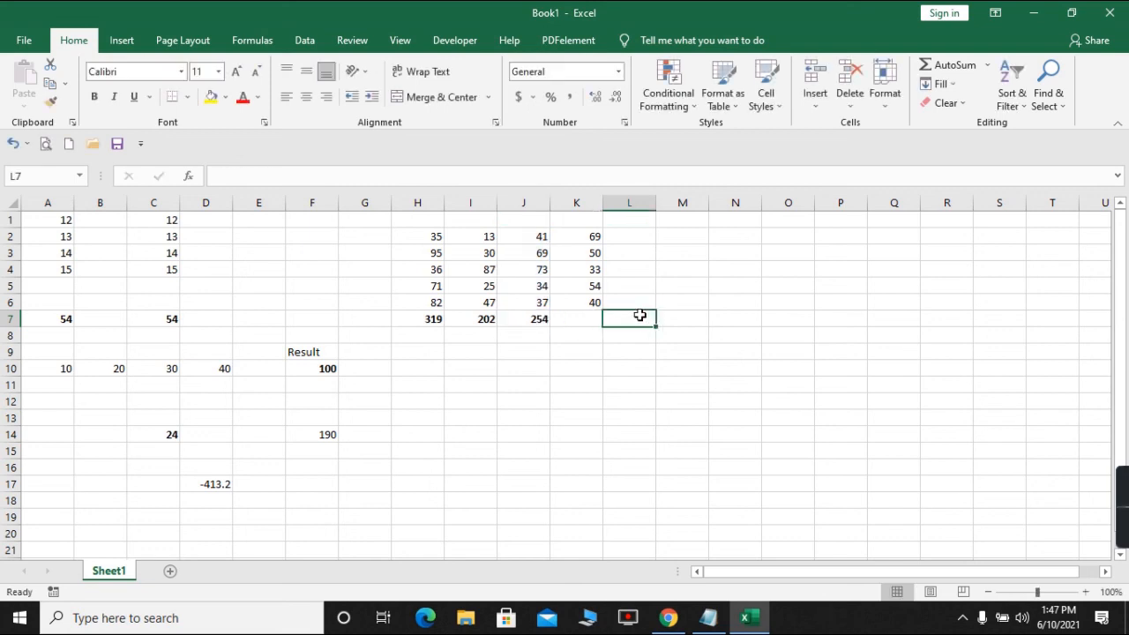
click(564, 318)
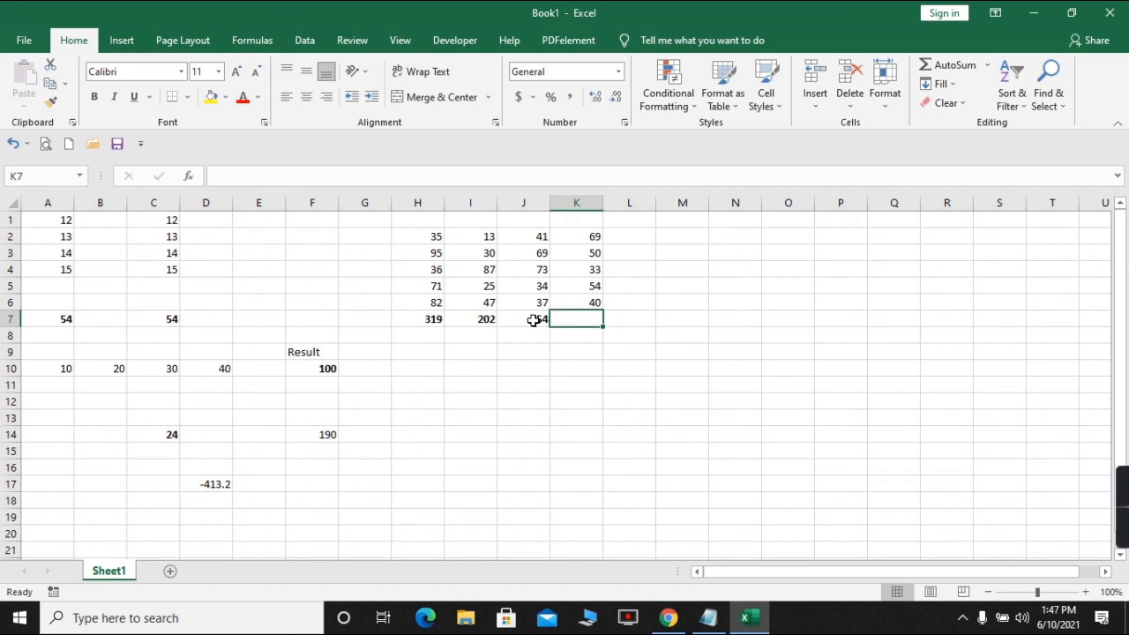
Copy the SUM formula from J7 into K7 to total the numbers in K2:K6
click(531, 319)
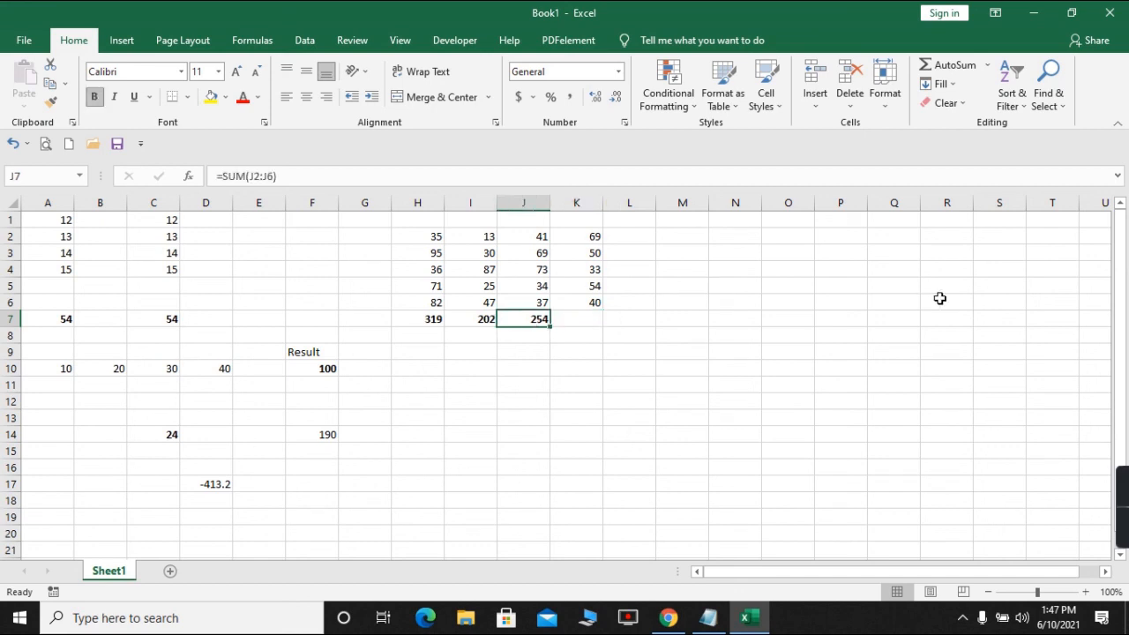
key(ctrl+c)
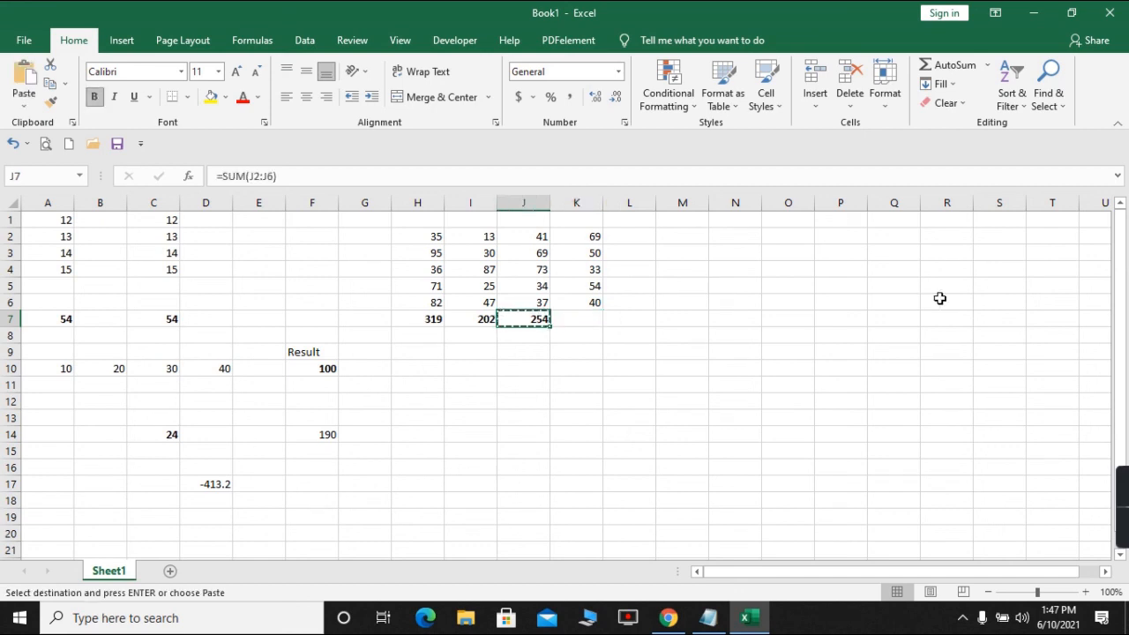
key(Right)
key(Up)
key(Up)
key(Up)
key(Up)
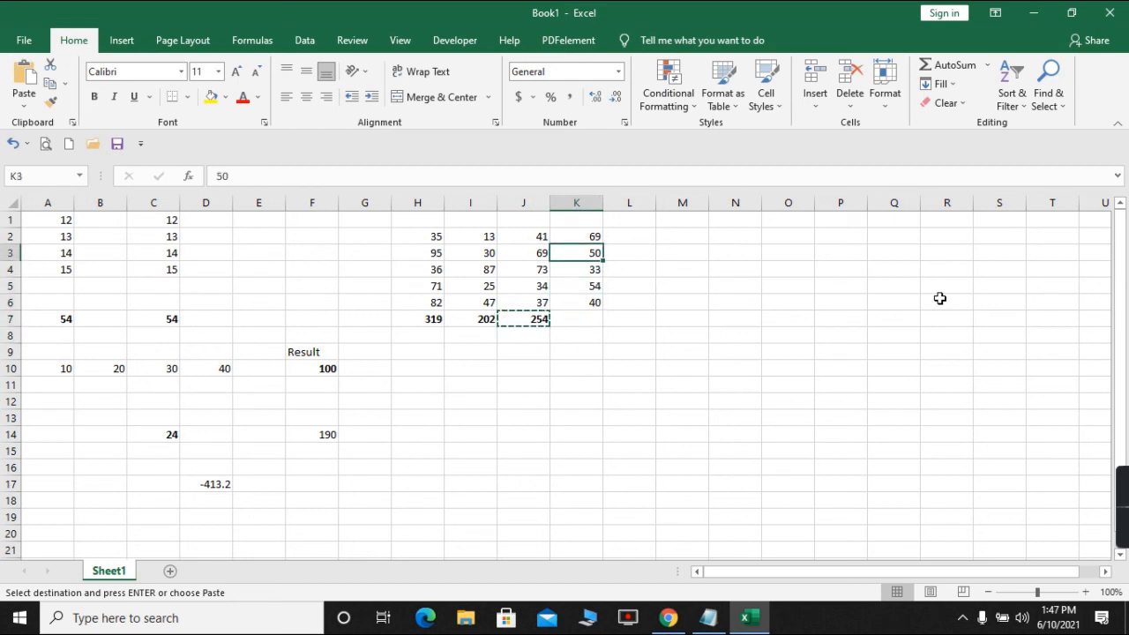
key(Up)
key(Down)
key(Down)
key(Down)
key(Down)
key(Down)
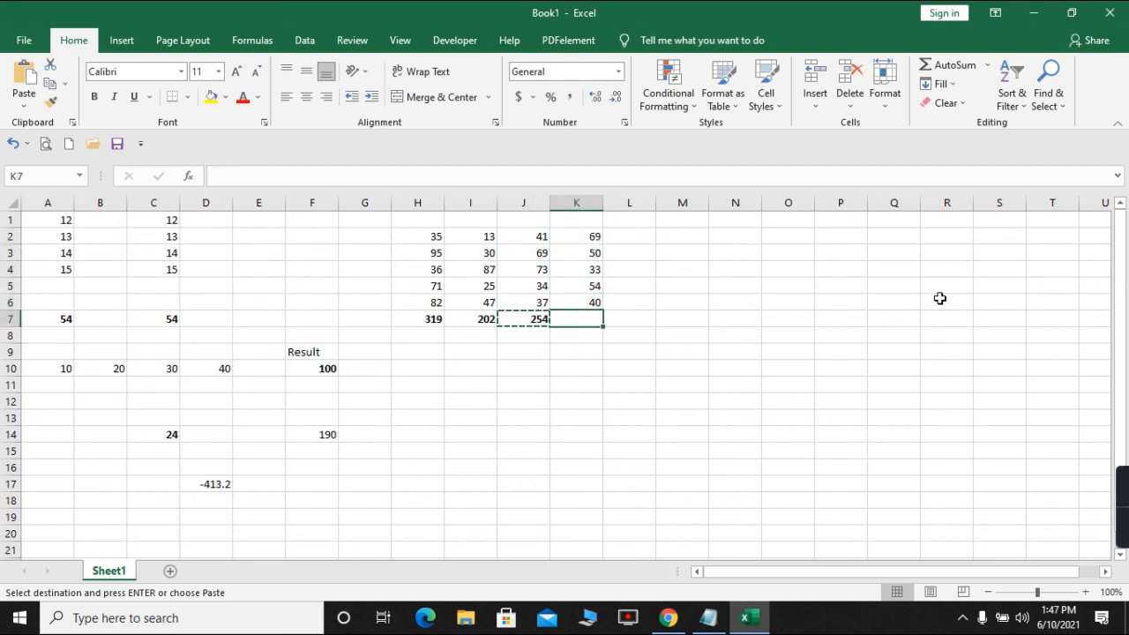
key(ctrl+v)
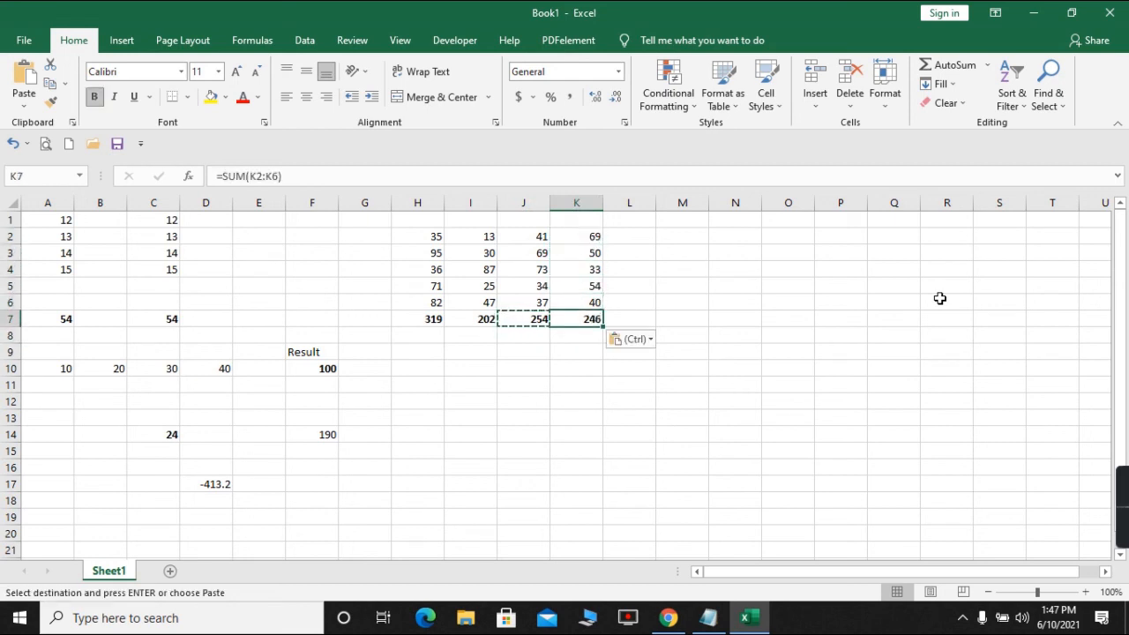